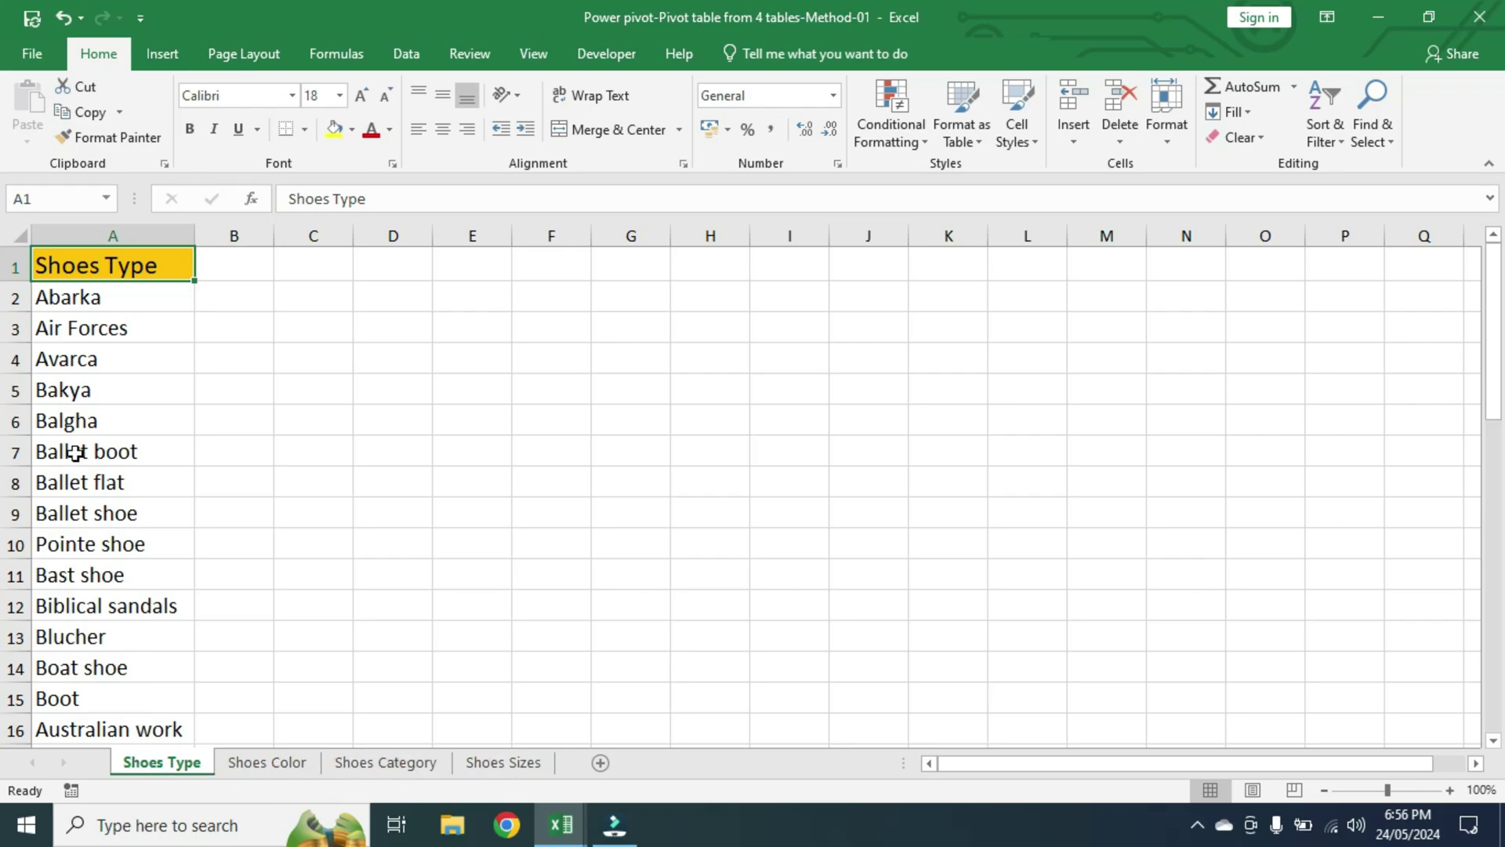
# Select the list of shoe types on the Shoes Type sheet.
pyautogui.moveTo(168, 257); pyautogui.dragTo(116, 759)
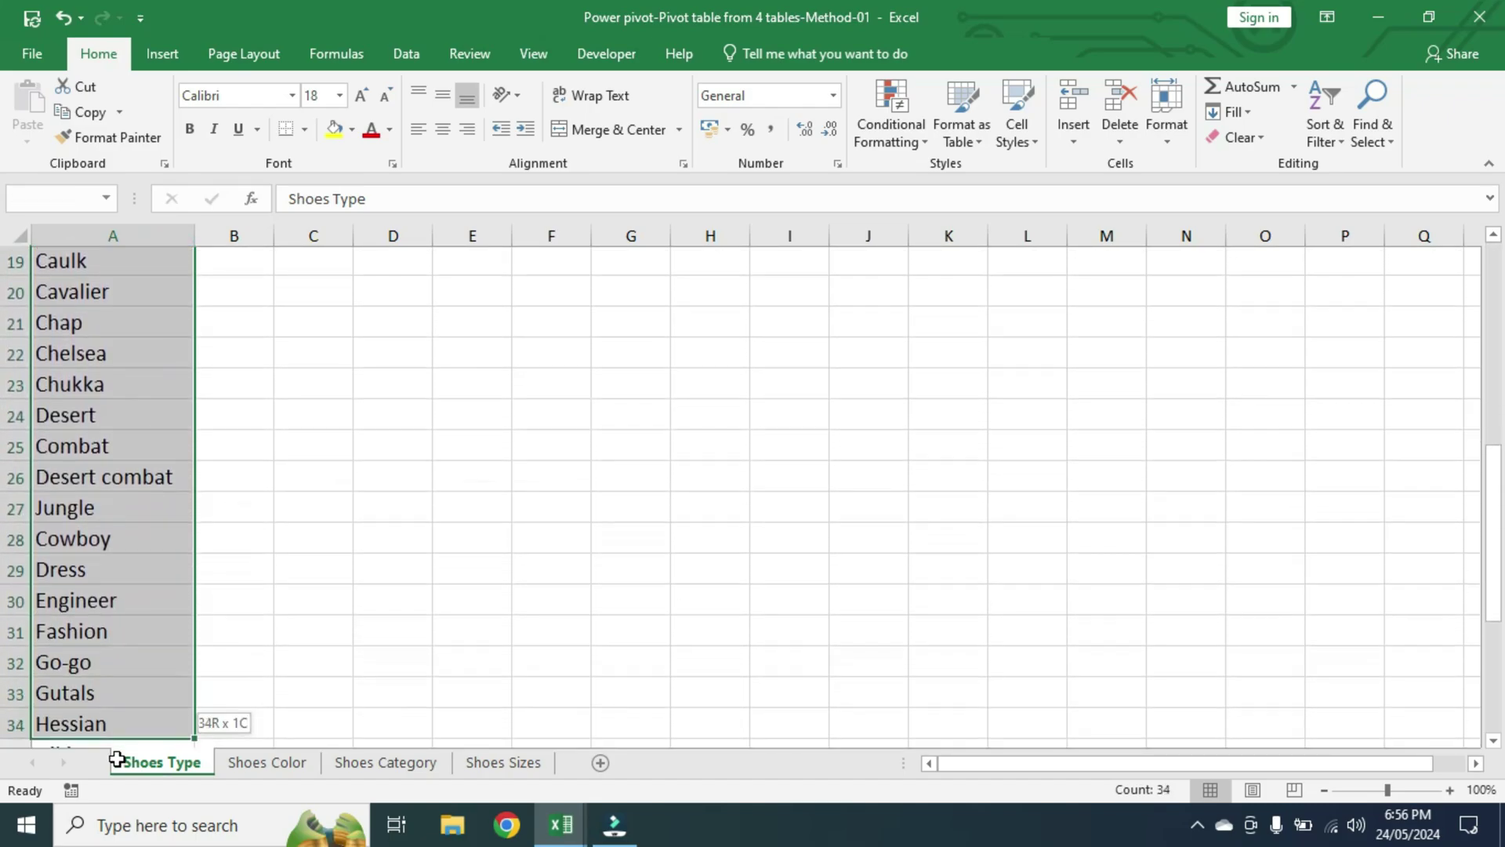
pyautogui.moveTo(116, 759); pyautogui.dragTo(122, 767)
pyautogui.scroll(1, 170, 704)
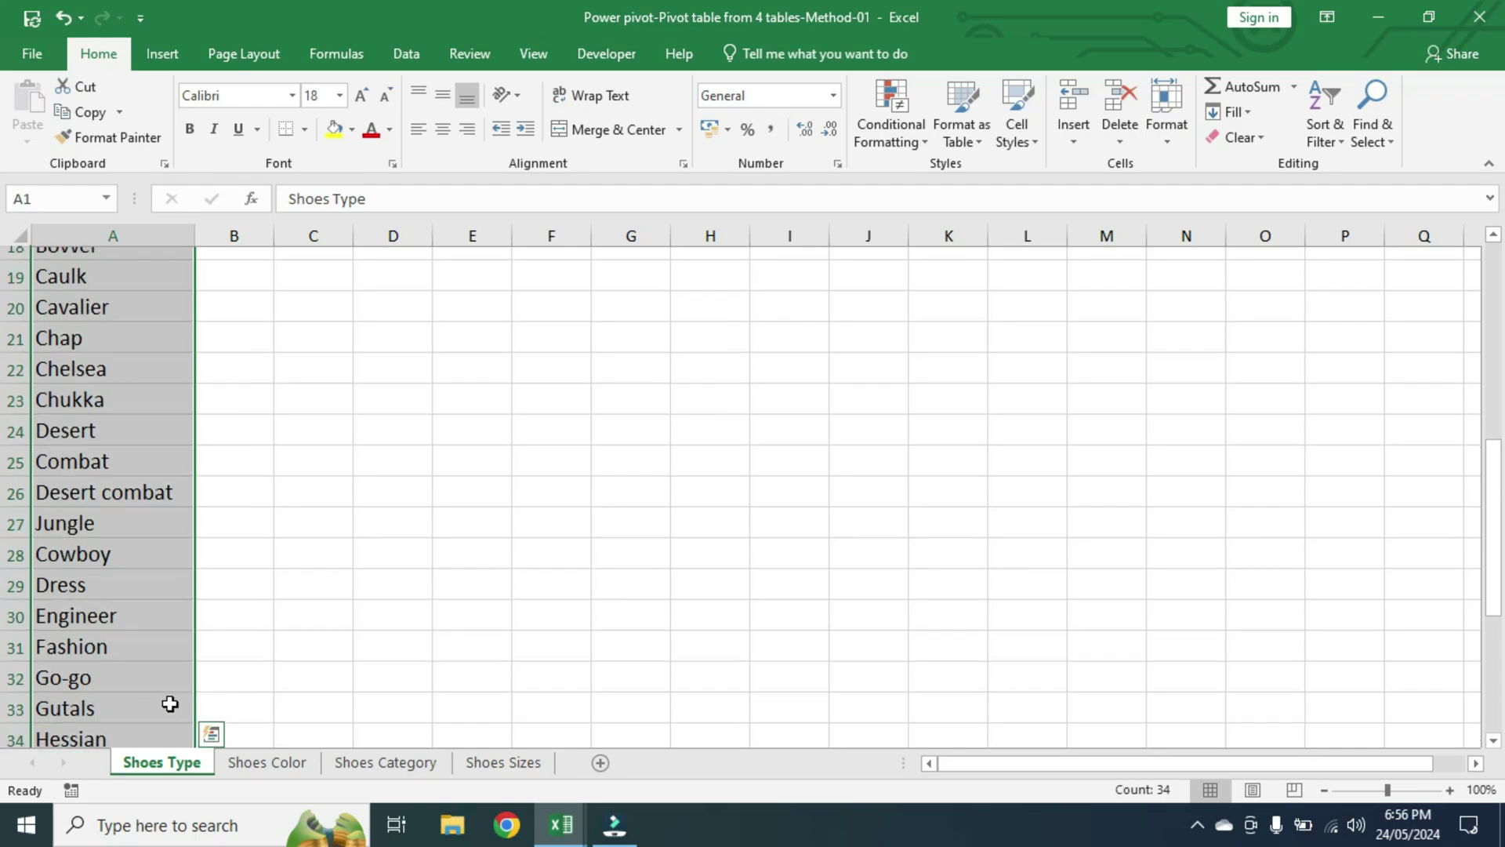
pyautogui.scroll(4, 170, 703)
pyautogui.scroll(2, 170, 703)
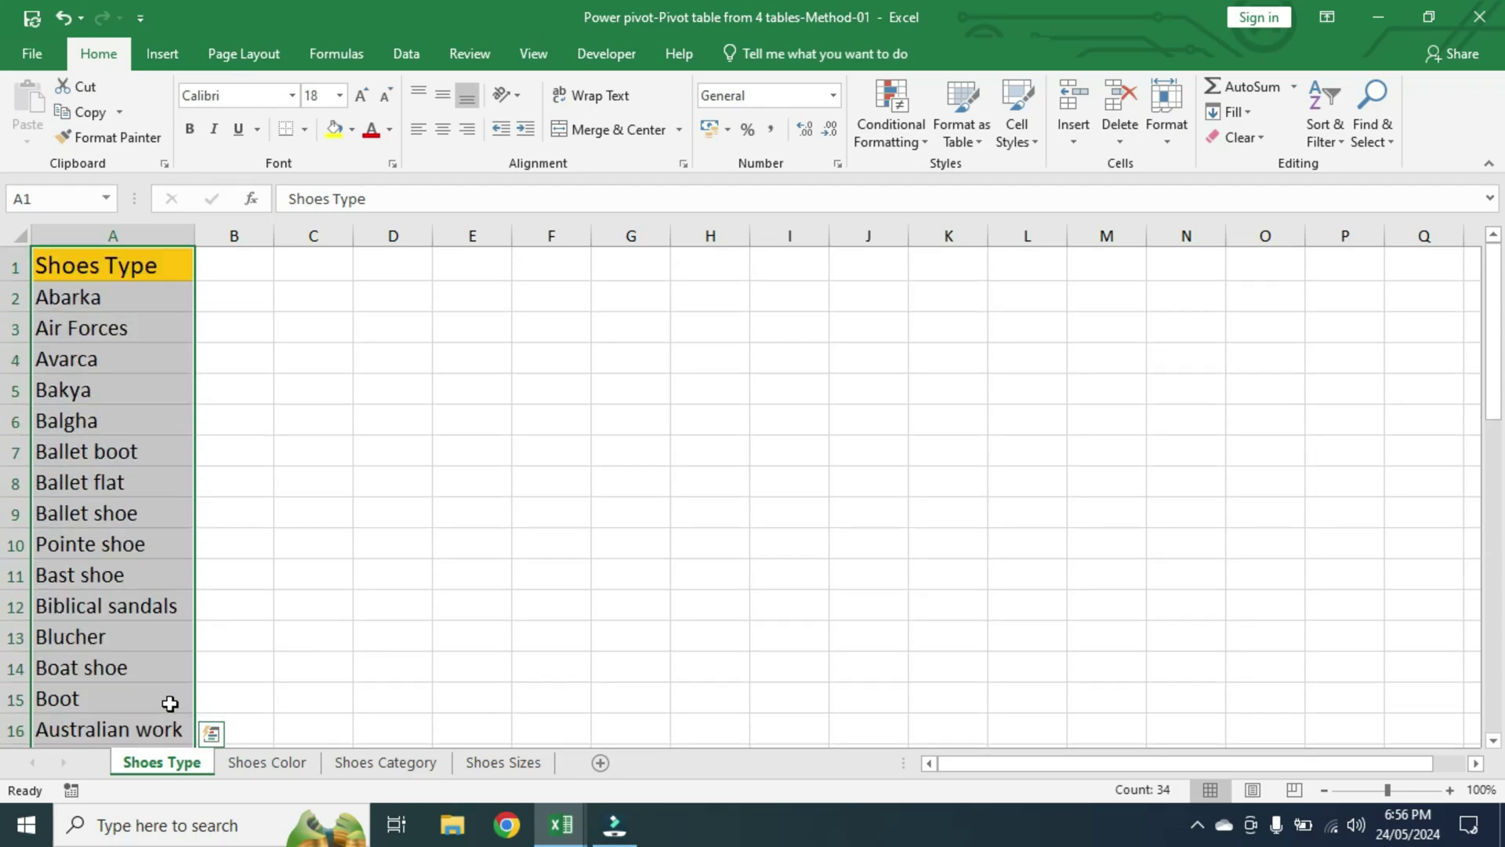
# Select the shoe type and value columns on the Shoes Color and Shoes Category sheets.
pyautogui.click(269, 762)
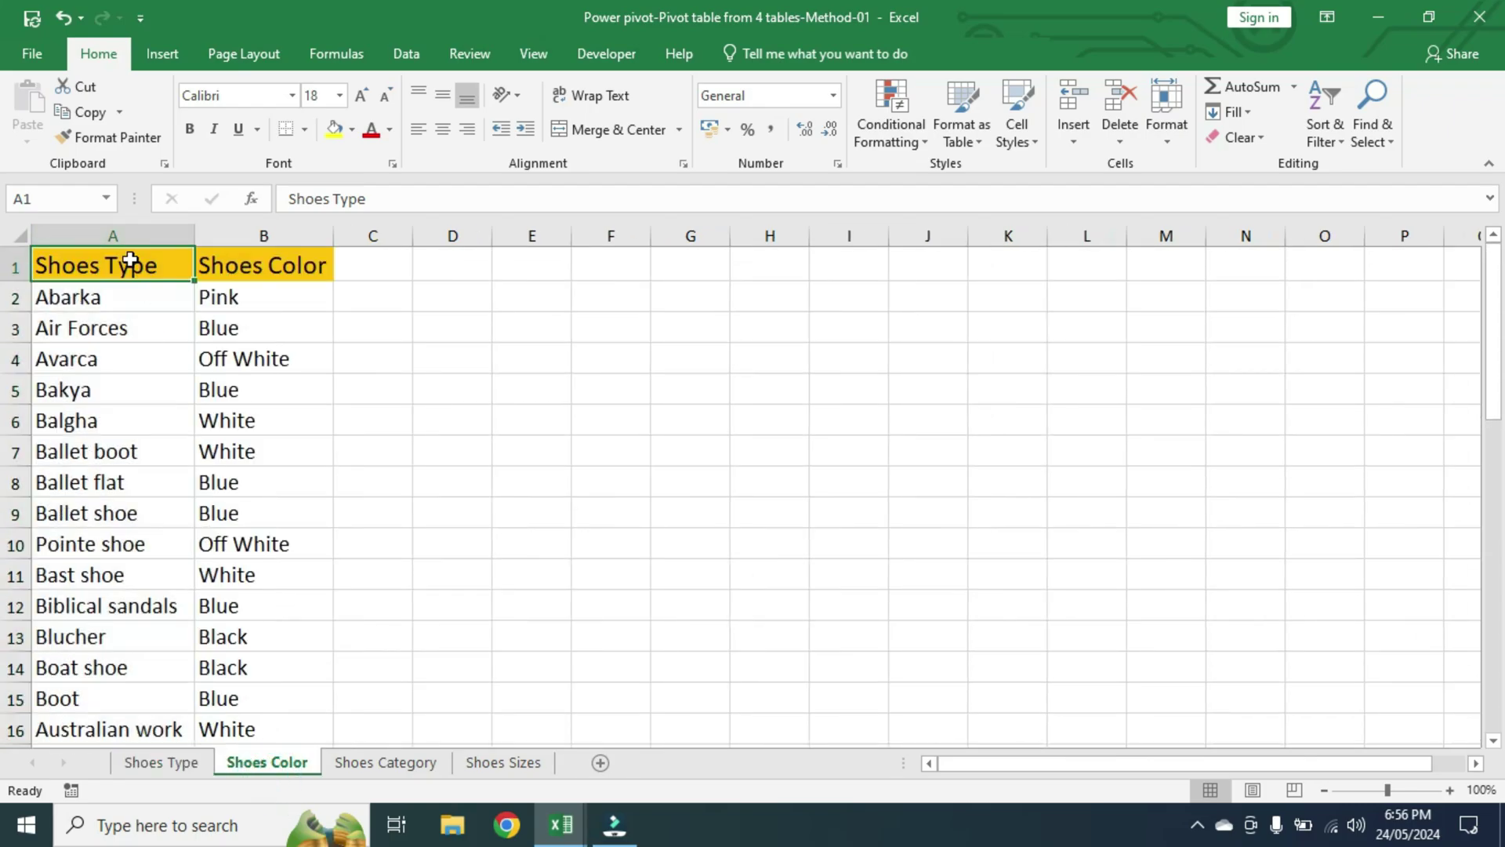
pyautogui.moveTo(124, 261); pyautogui.dragTo(138, 675)
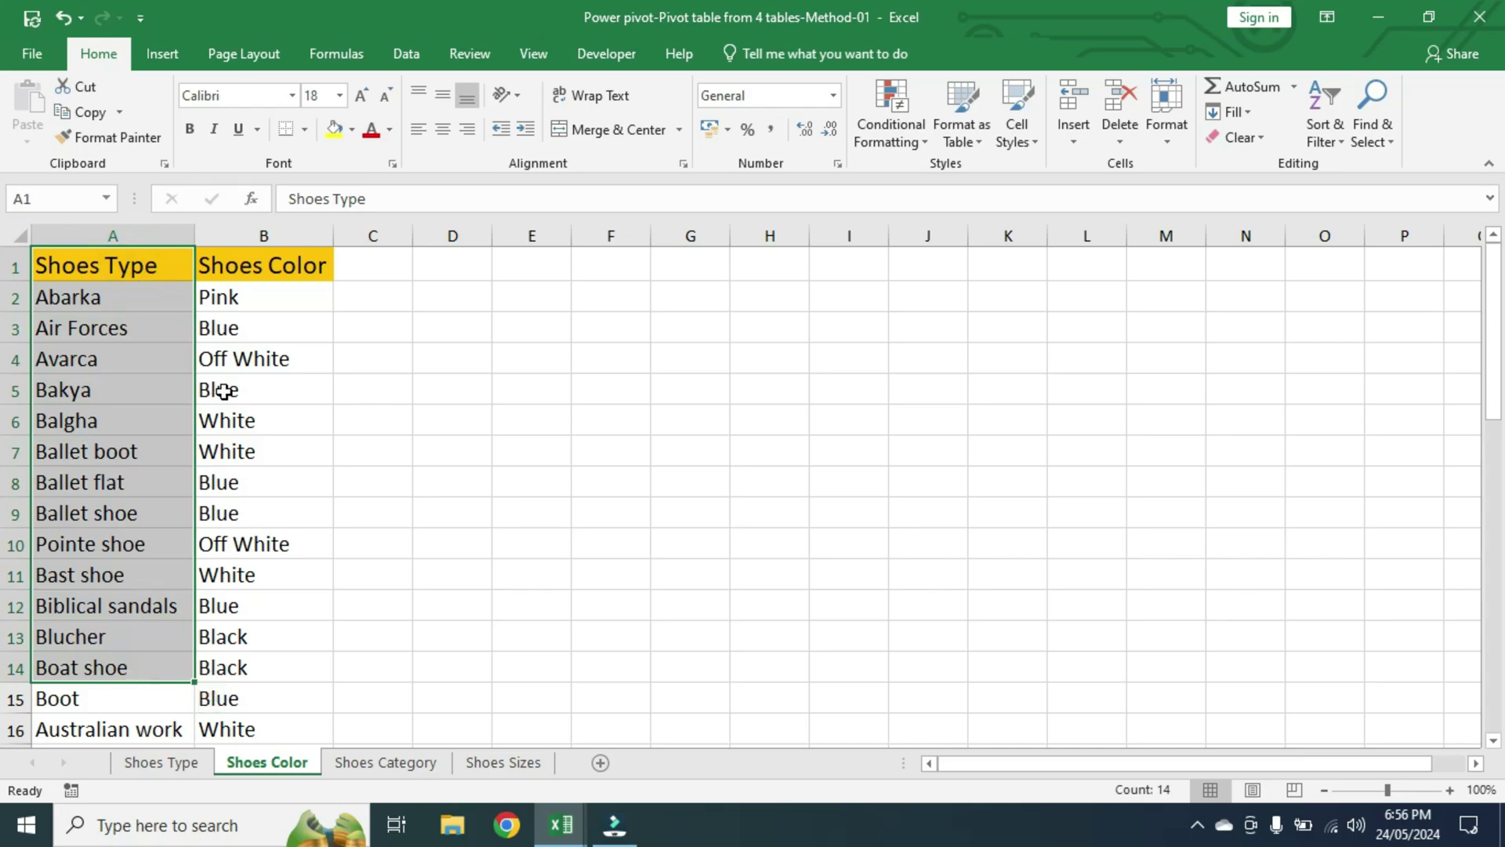
pyautogui.moveTo(301, 266); pyautogui.dragTo(274, 663)
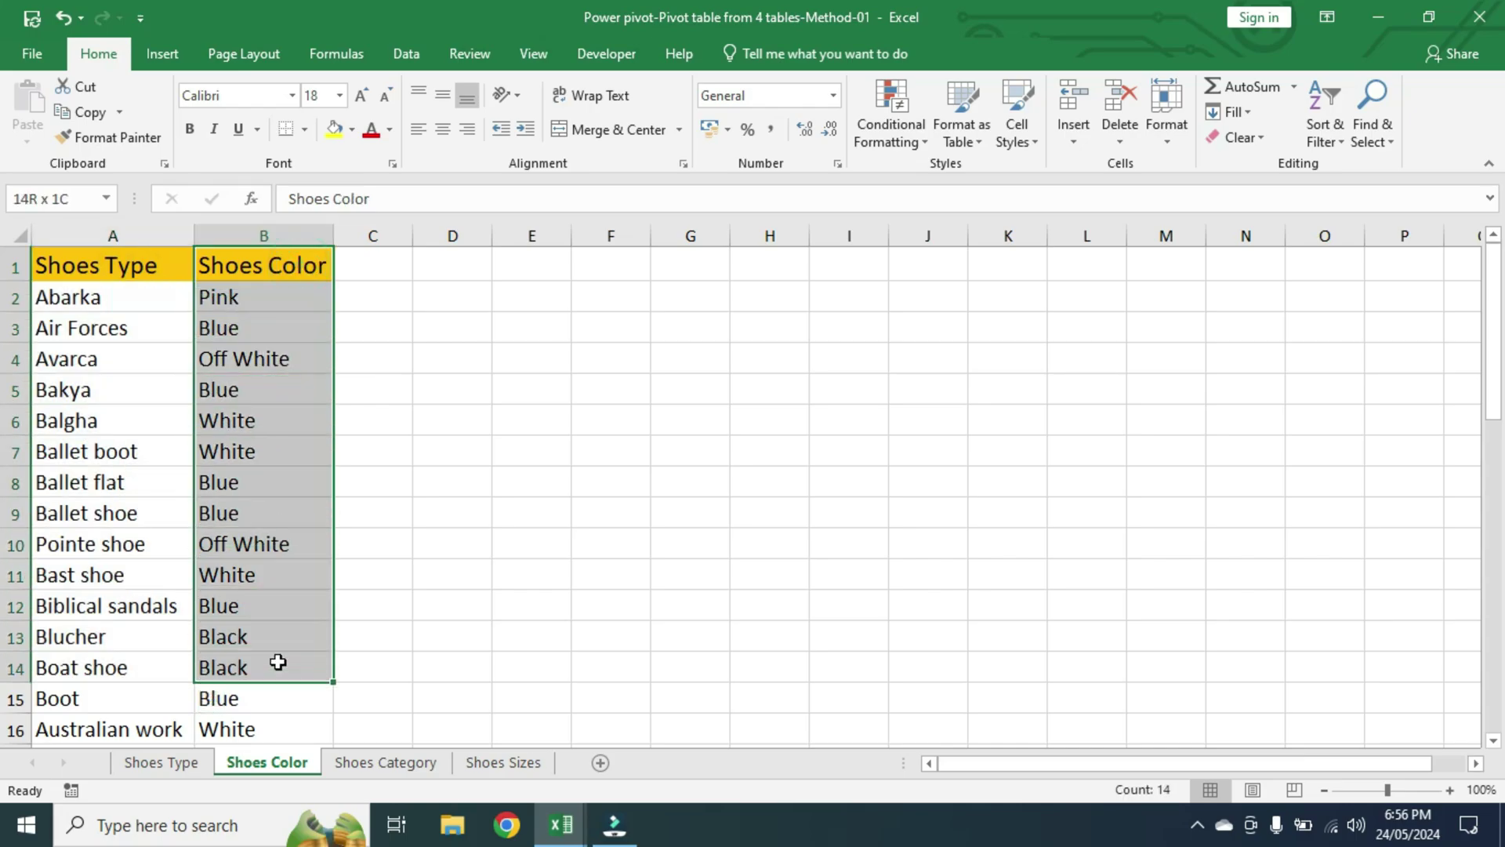
pyautogui.click(362, 762)
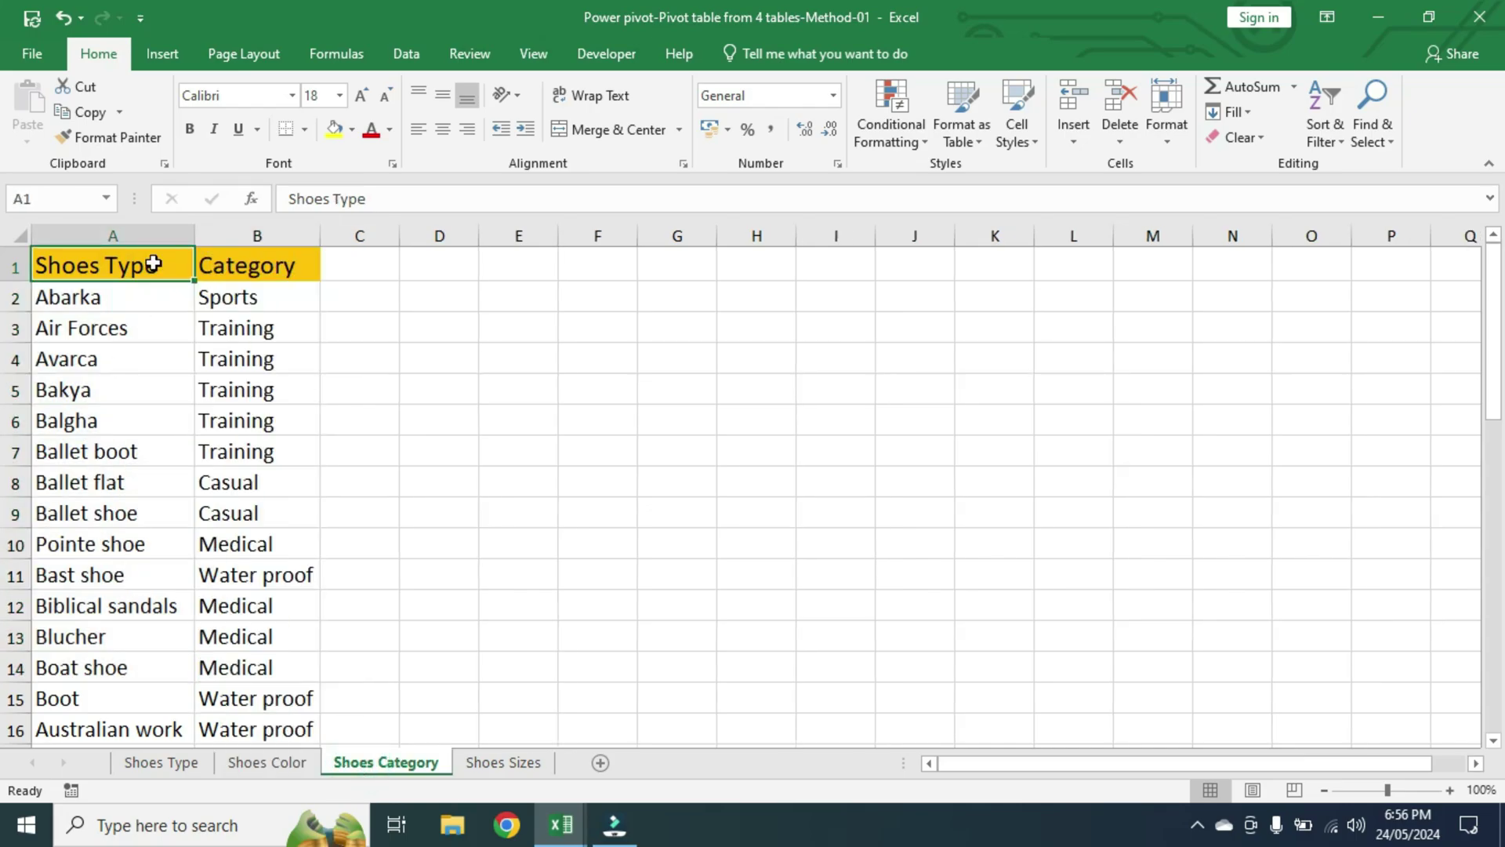
pyautogui.moveTo(144, 267); pyautogui.dragTo(111, 666)
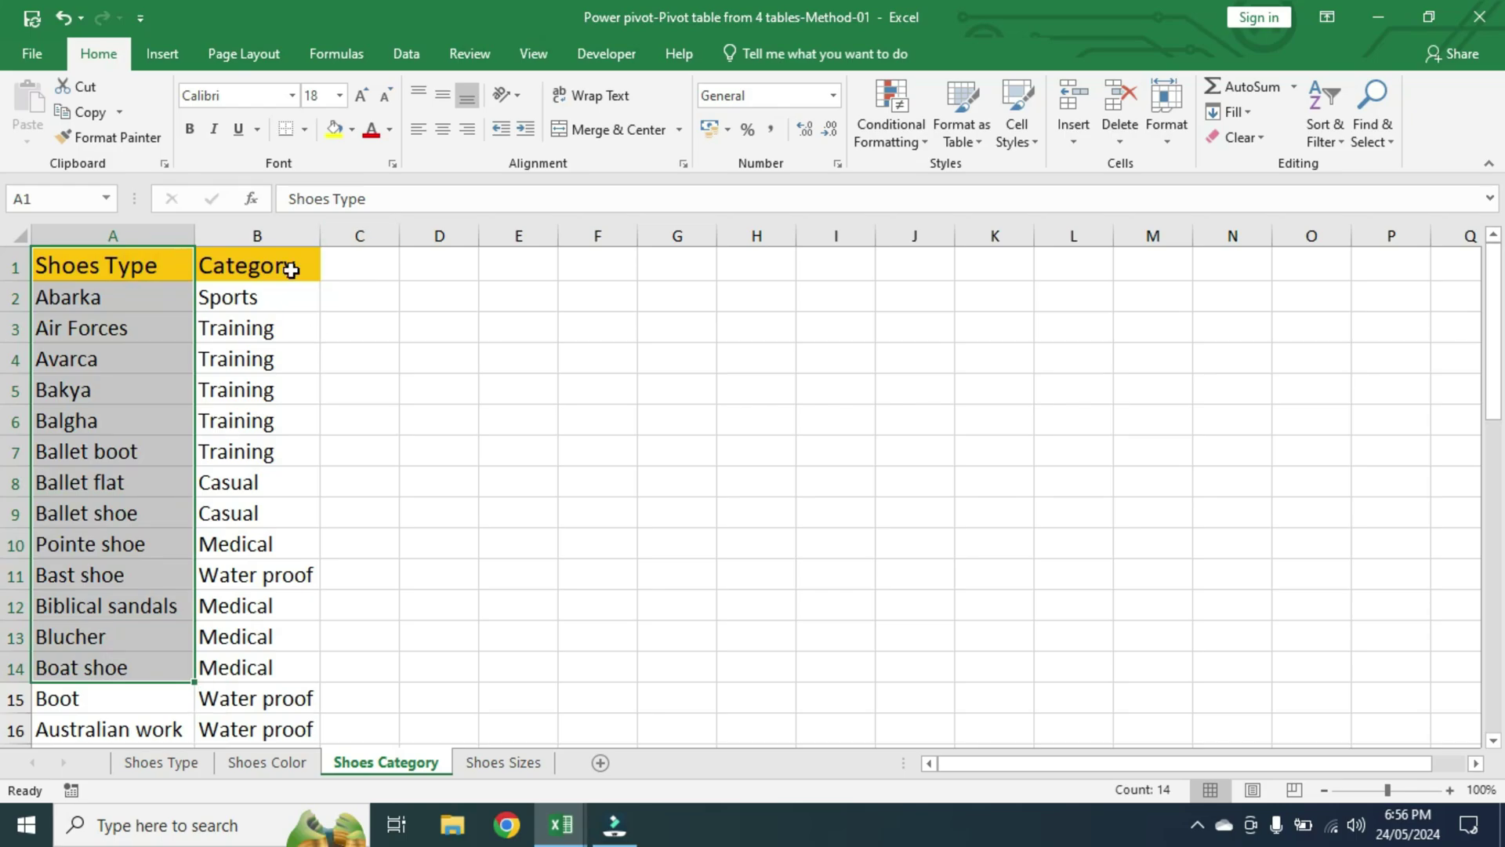
pyautogui.moveTo(290, 269); pyautogui.dragTo(250, 683)
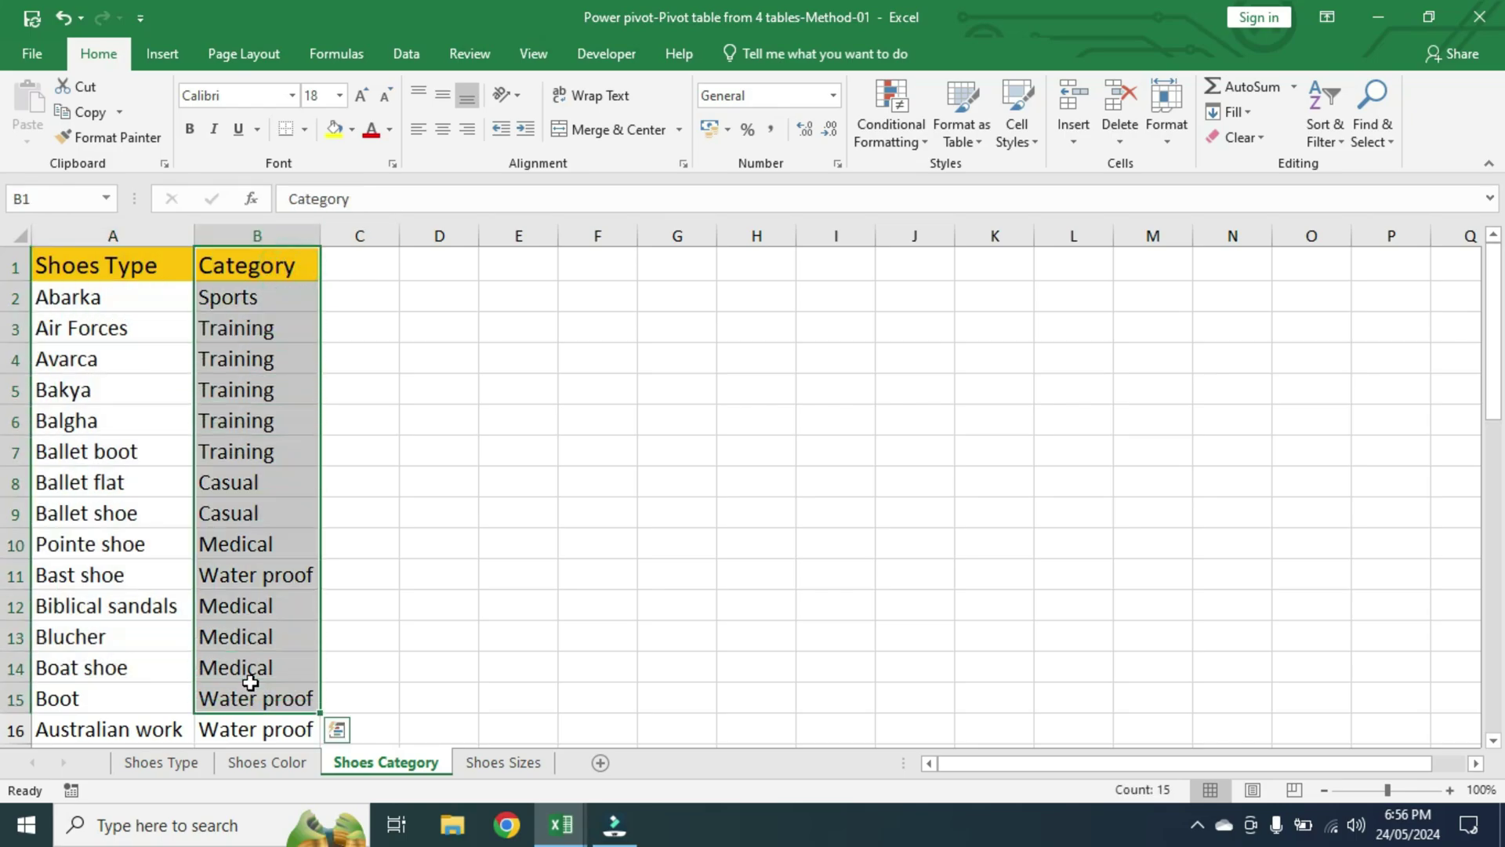
# Select the shoe type and Sizes columns on the Shoes Sizes sheet.
pyautogui.click(503, 762)
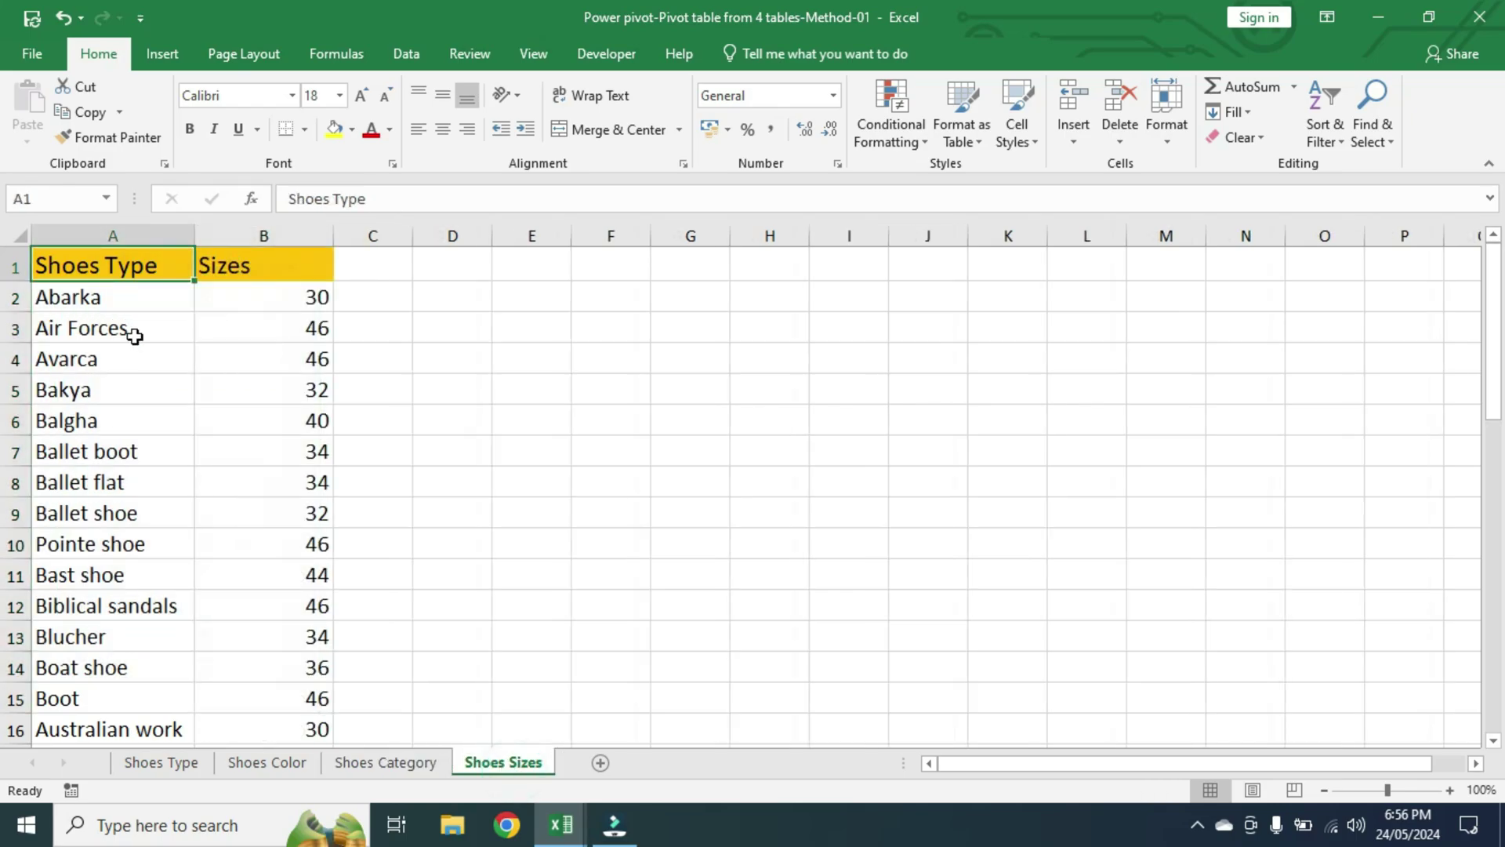
pyautogui.moveTo(160, 261); pyautogui.dragTo(118, 698)
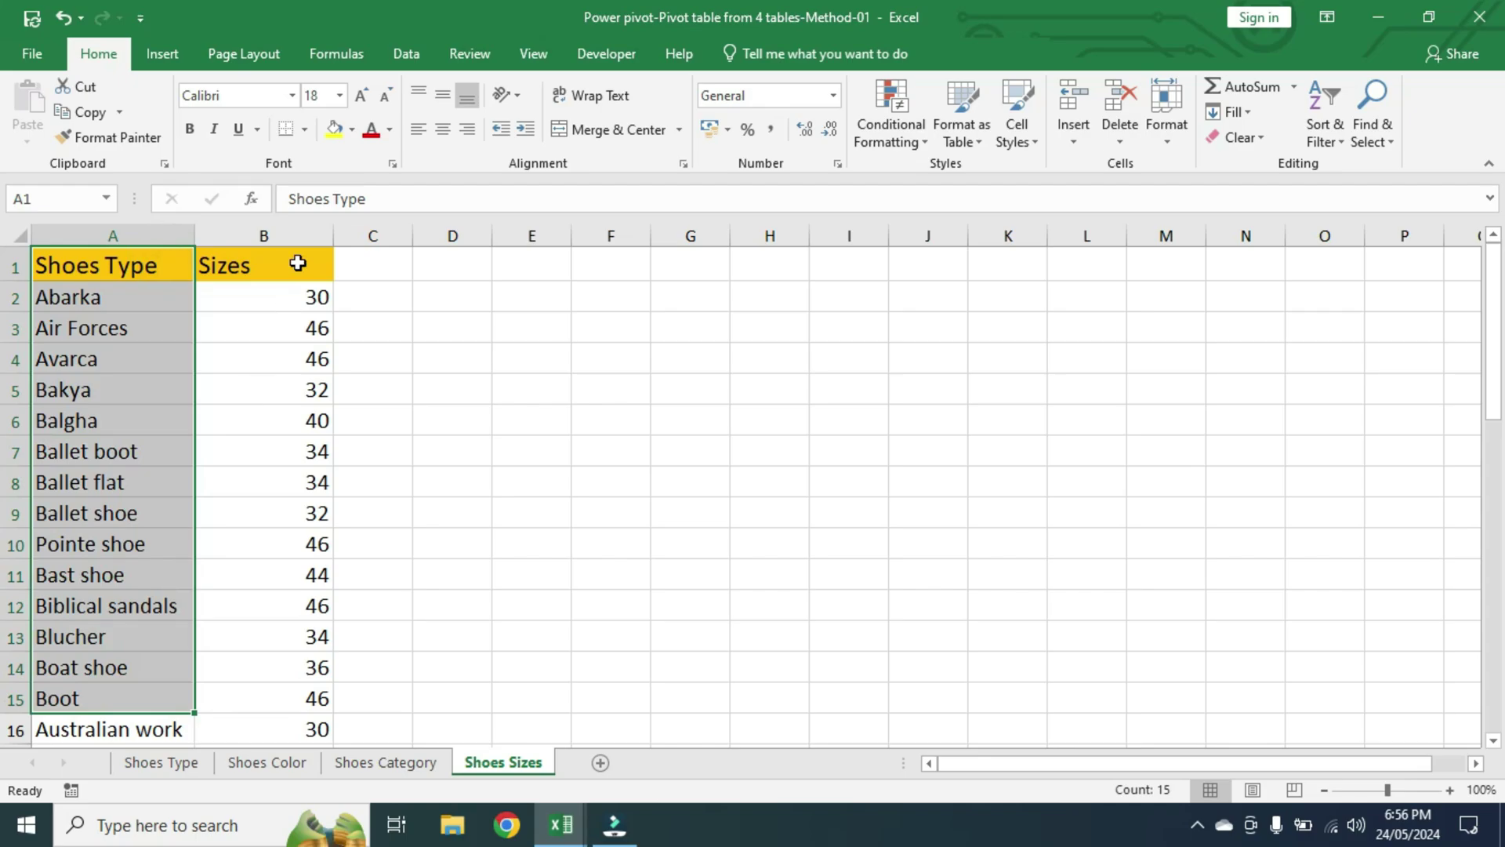
pyautogui.moveTo(298, 263); pyautogui.dragTo(248, 689)
pyautogui.click(251, 692)
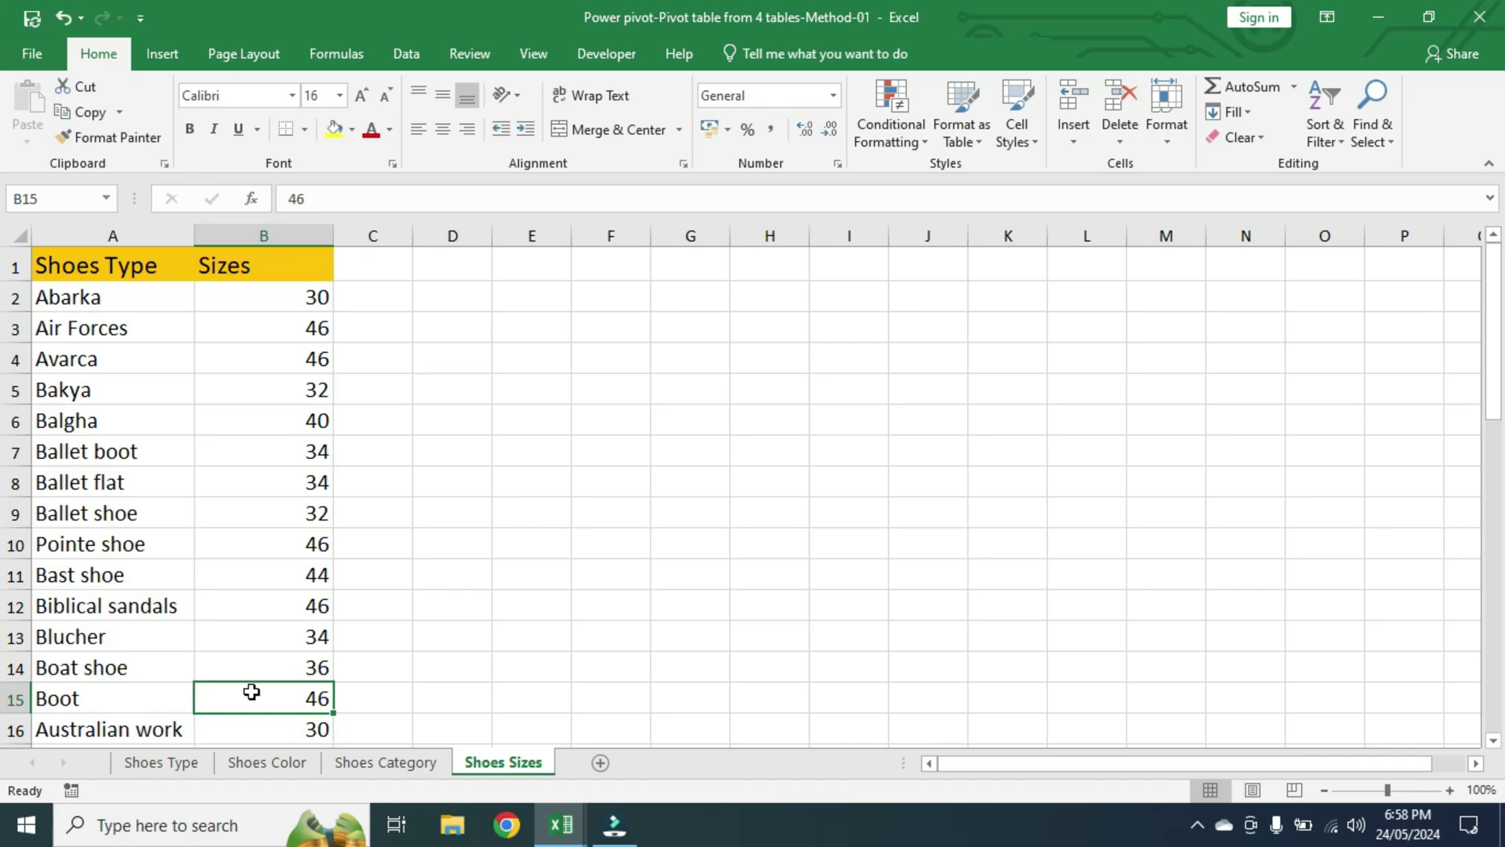
# On the Shoes Type sheet, select the empty columns B, C and D beside the list.
pyautogui.click(129, 761)
pyautogui.click(235, 294)
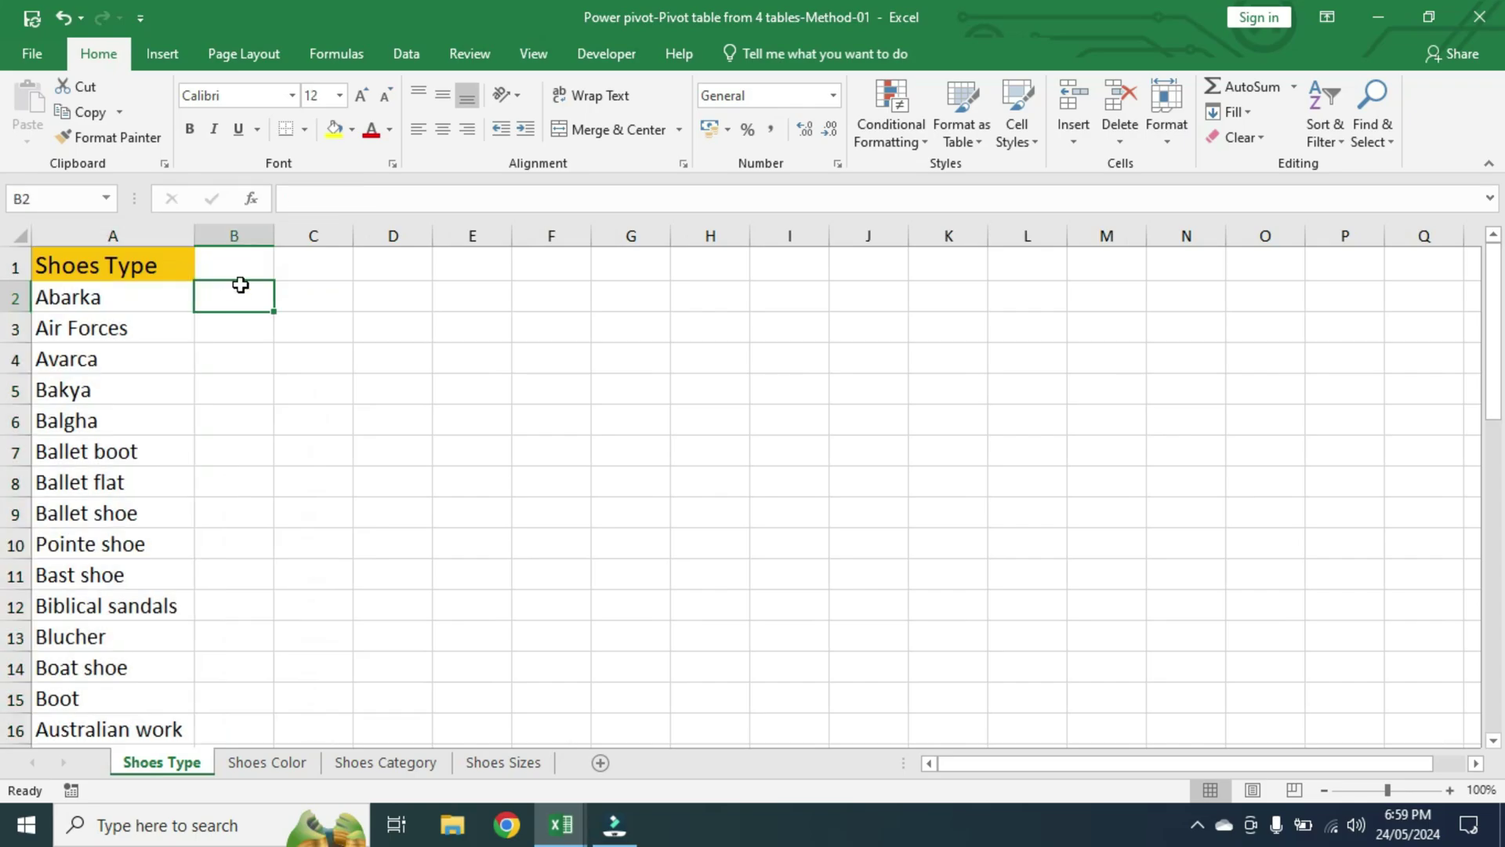
pyautogui.click(247, 233)
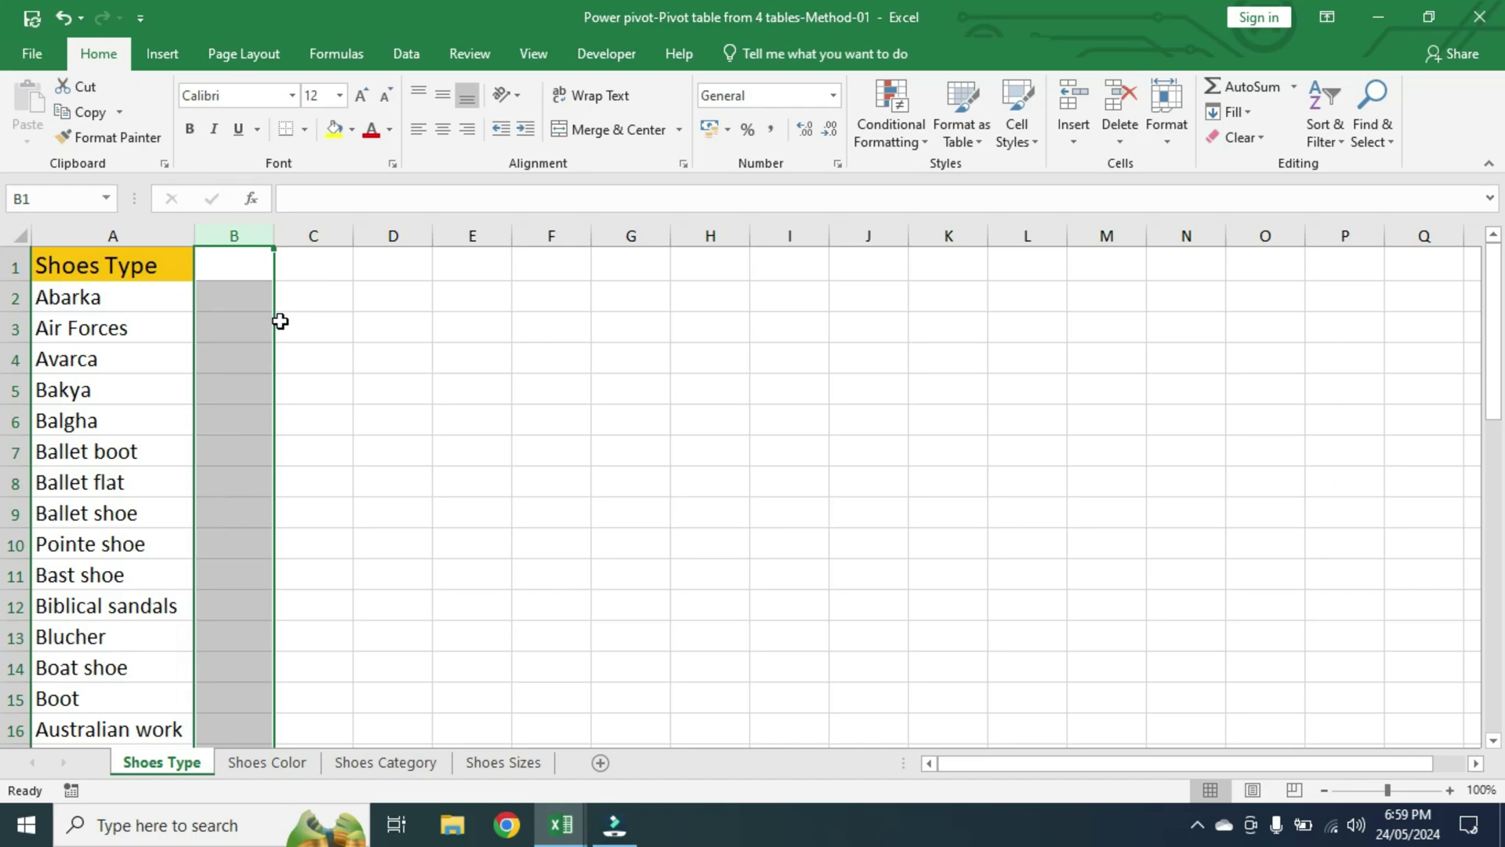
pyautogui.click(315, 237)
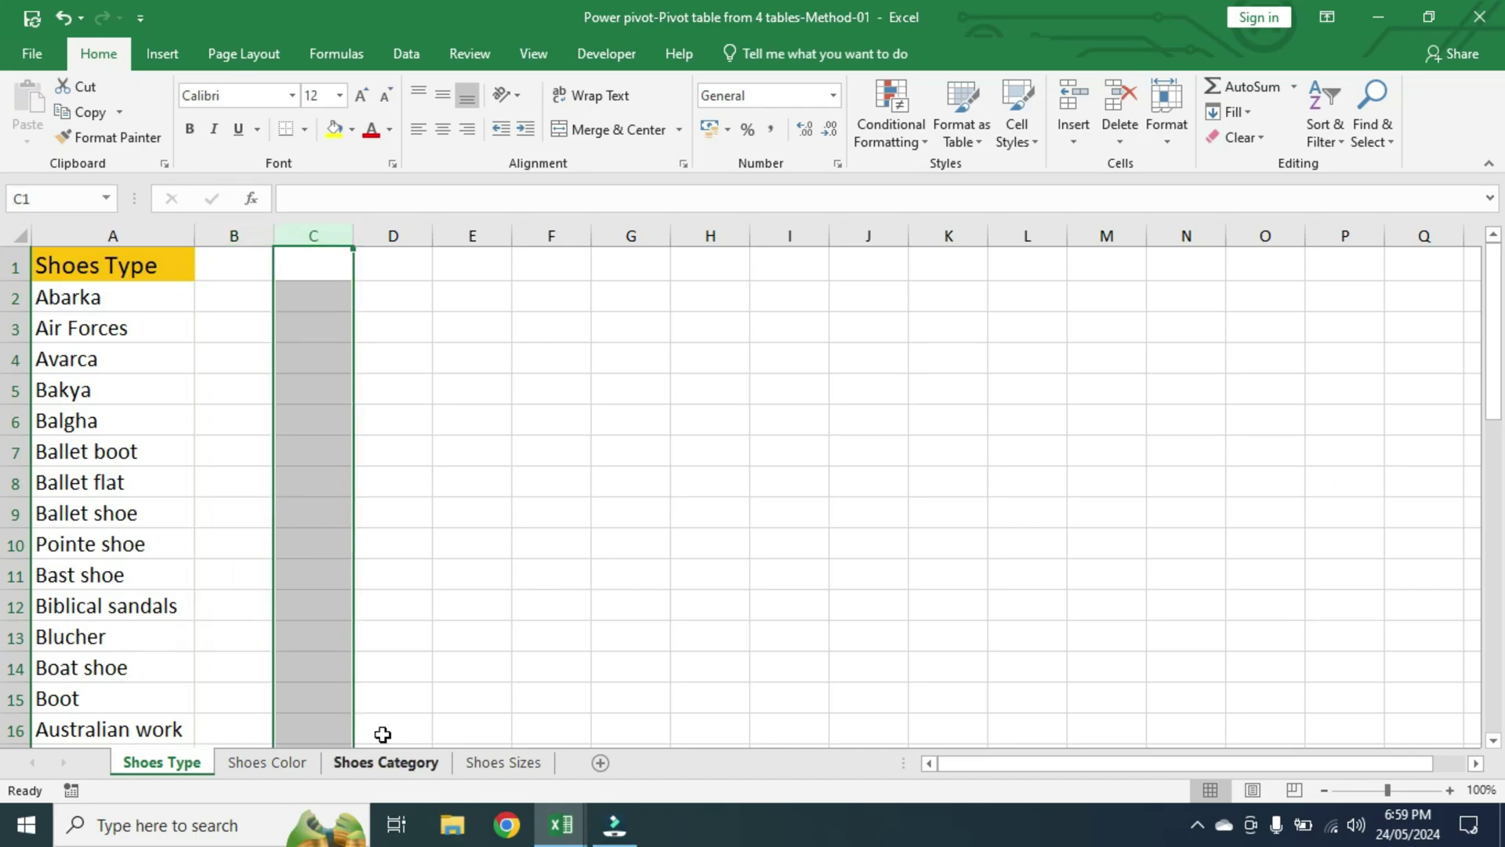
pyautogui.click(405, 238)
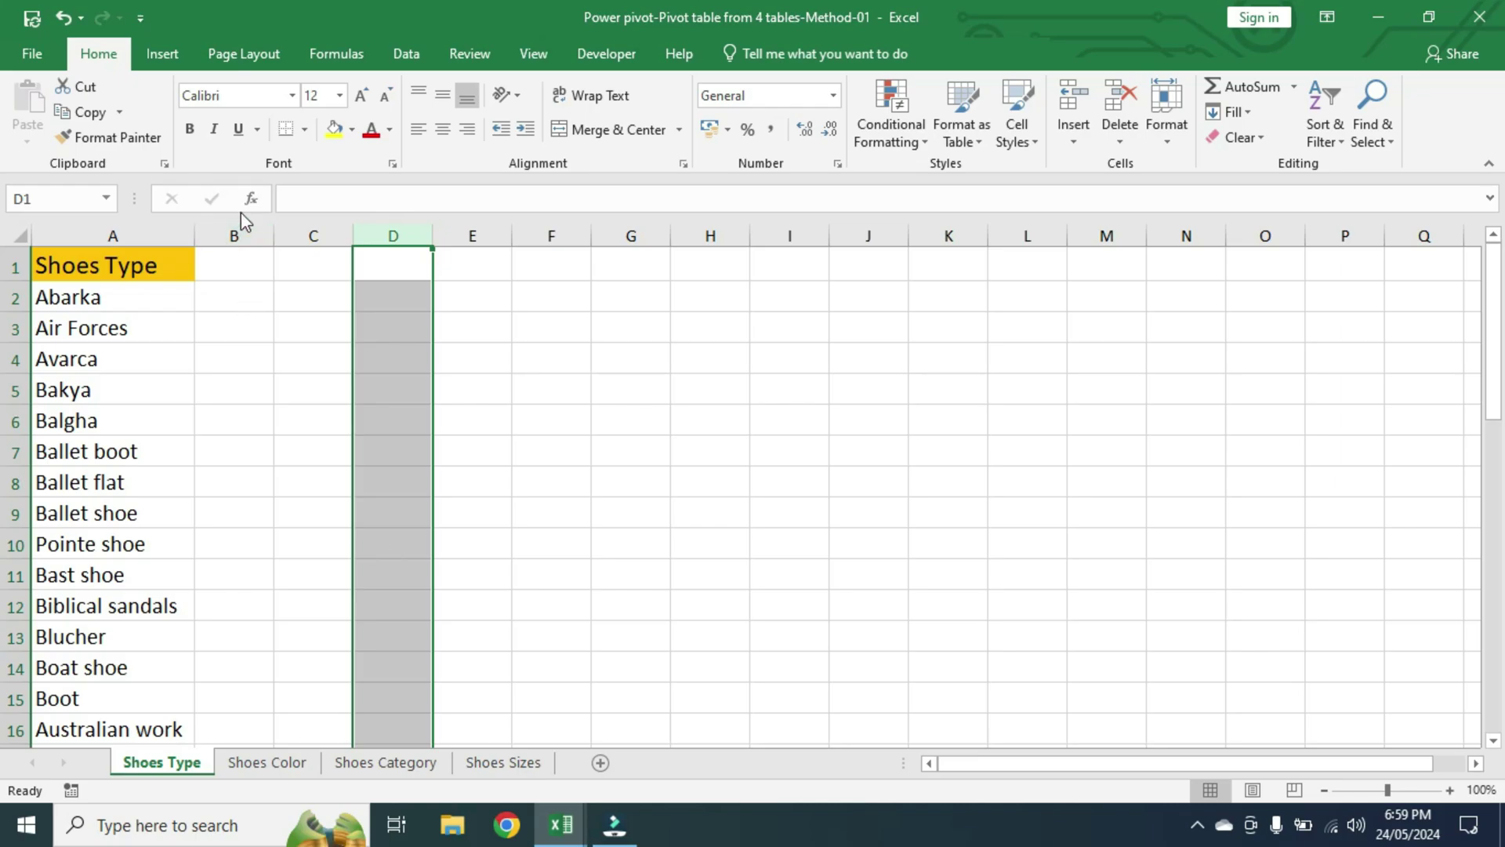
pyautogui.moveTo(234, 231); pyautogui.dragTo(413, 257)
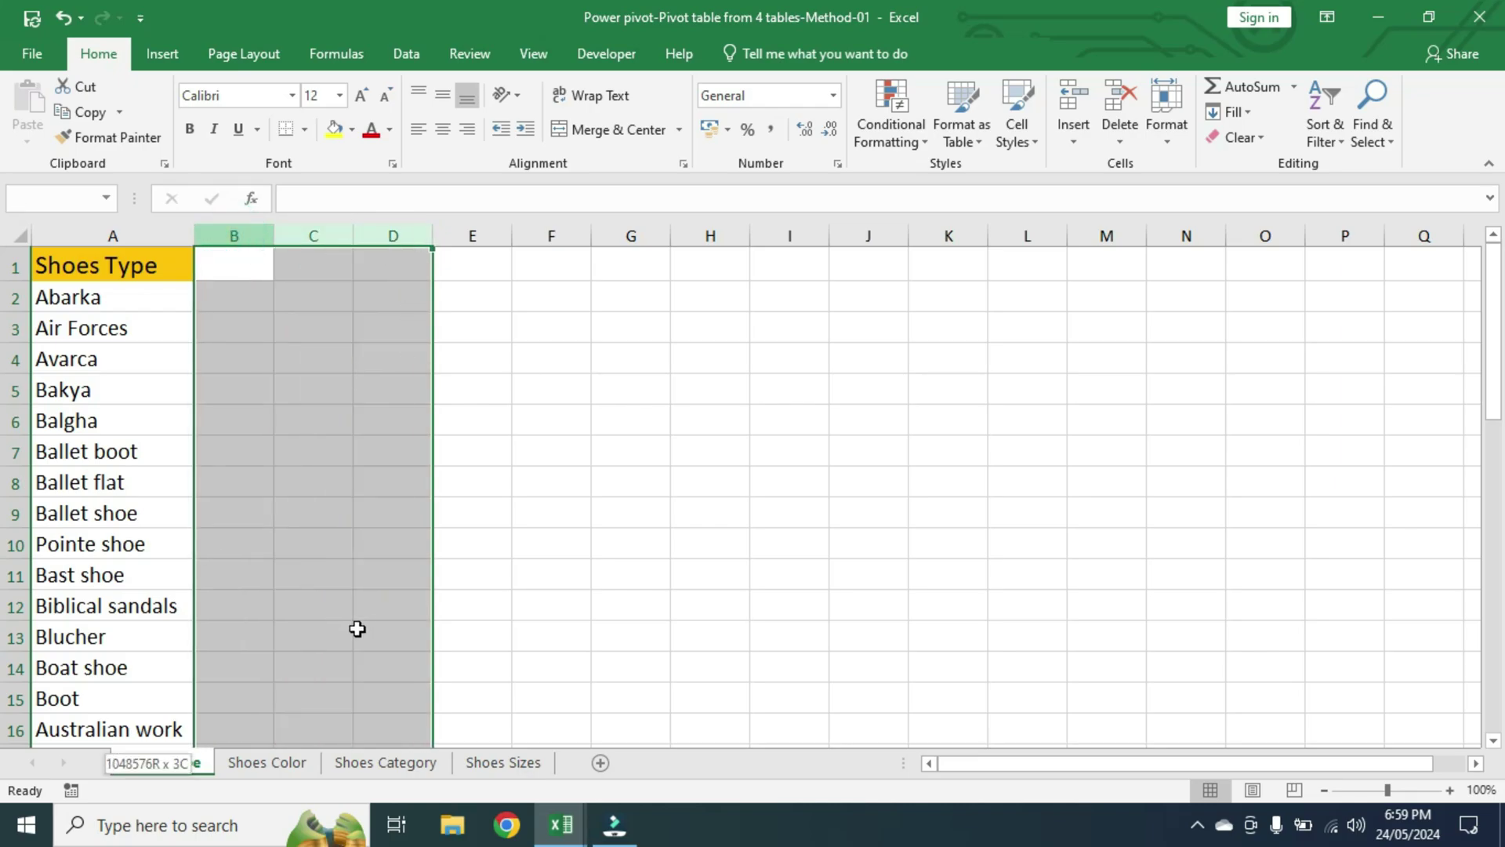
pyautogui.moveTo(414, 257); pyautogui.dragTo(401, 768)
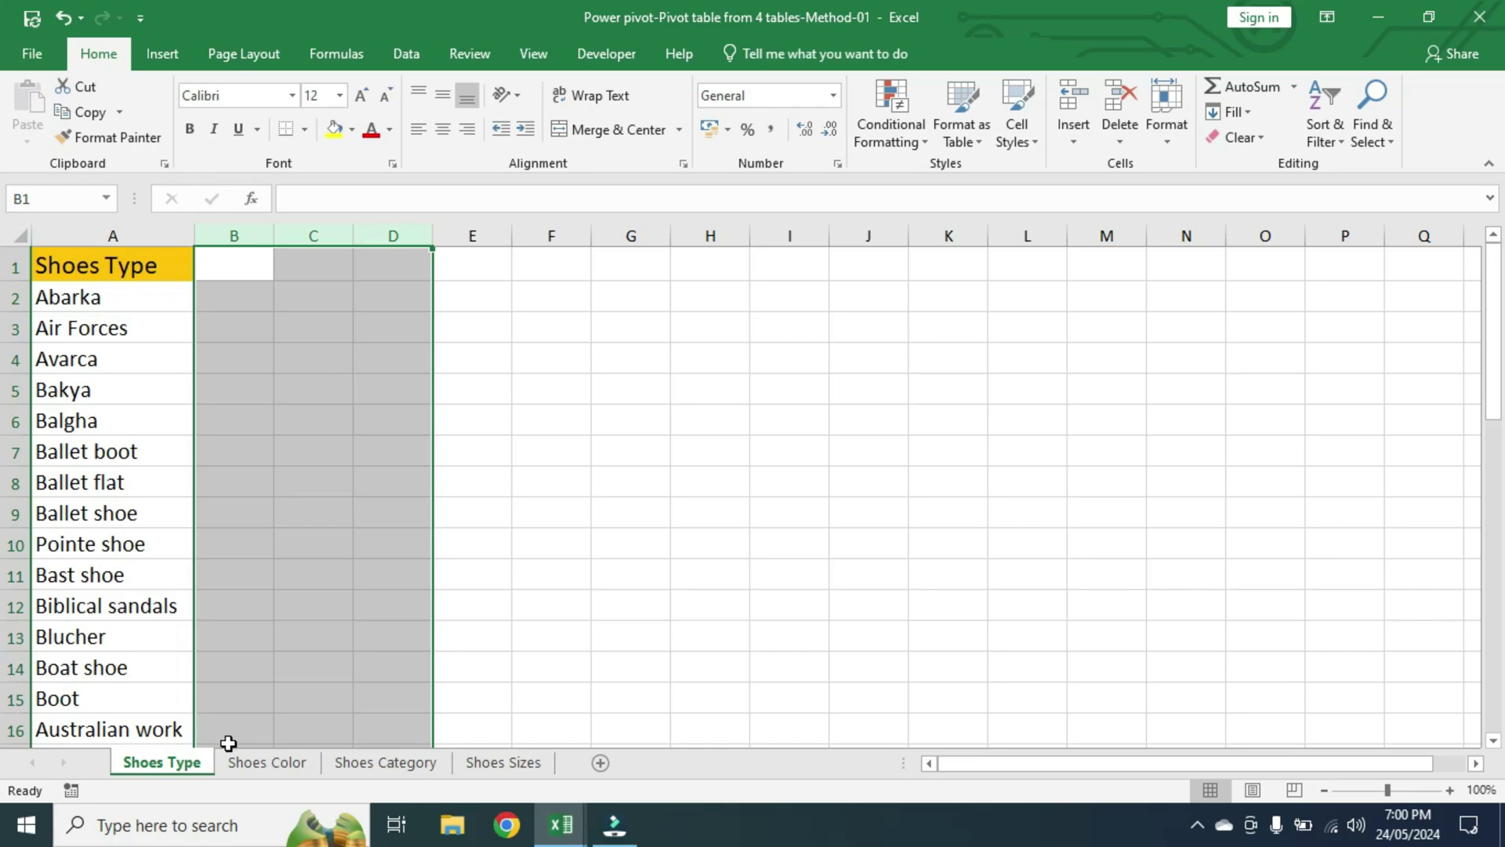
# Glance at Shoes Color, Shoes Category and Shoes Sizes, then select column A of shoe types.
pyautogui.click(267, 762)
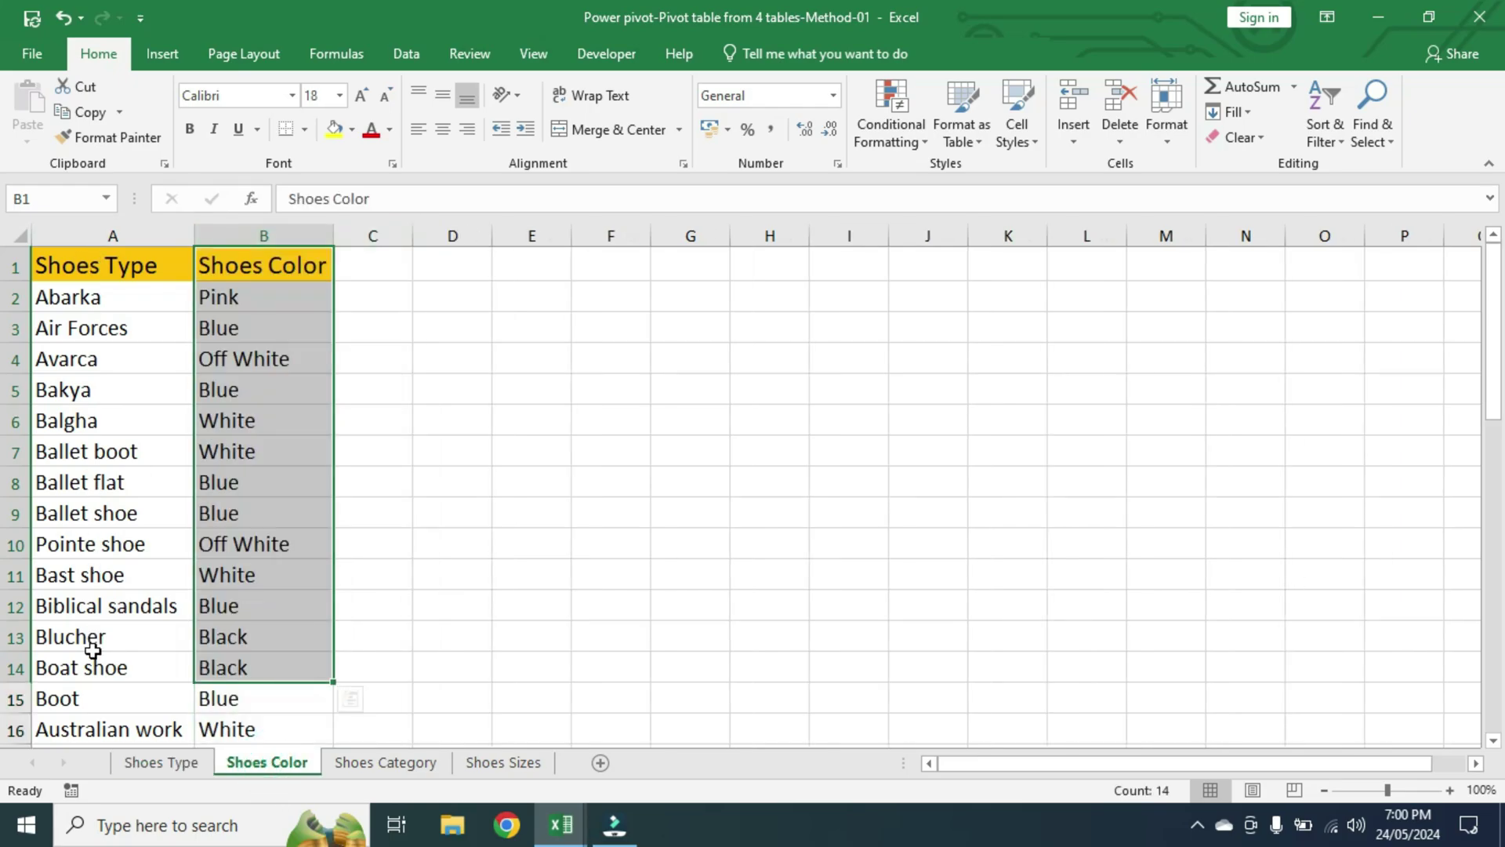
pyautogui.click(415, 762)
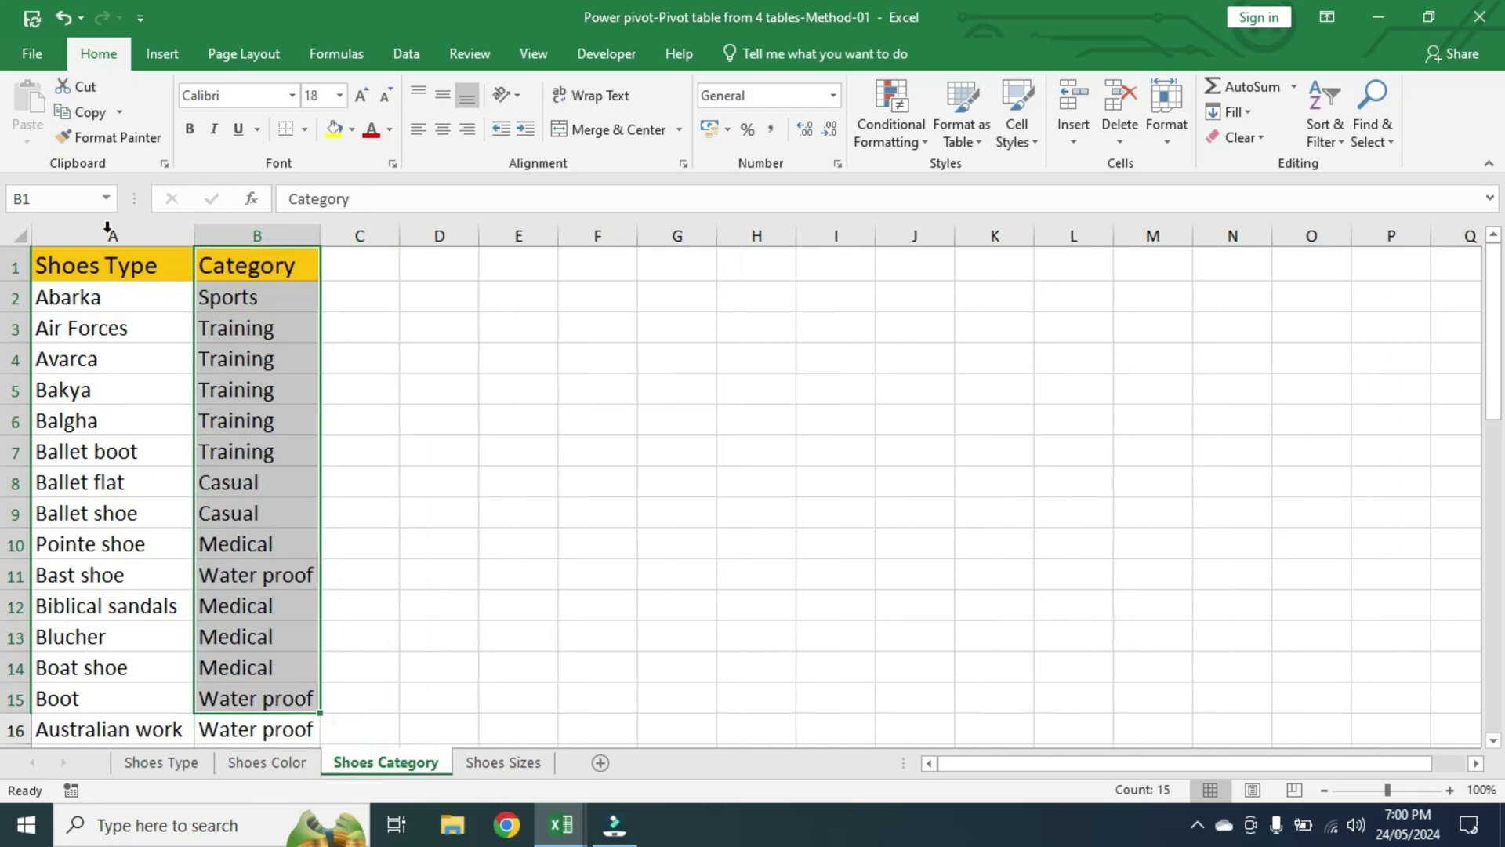
pyautogui.click(521, 764)
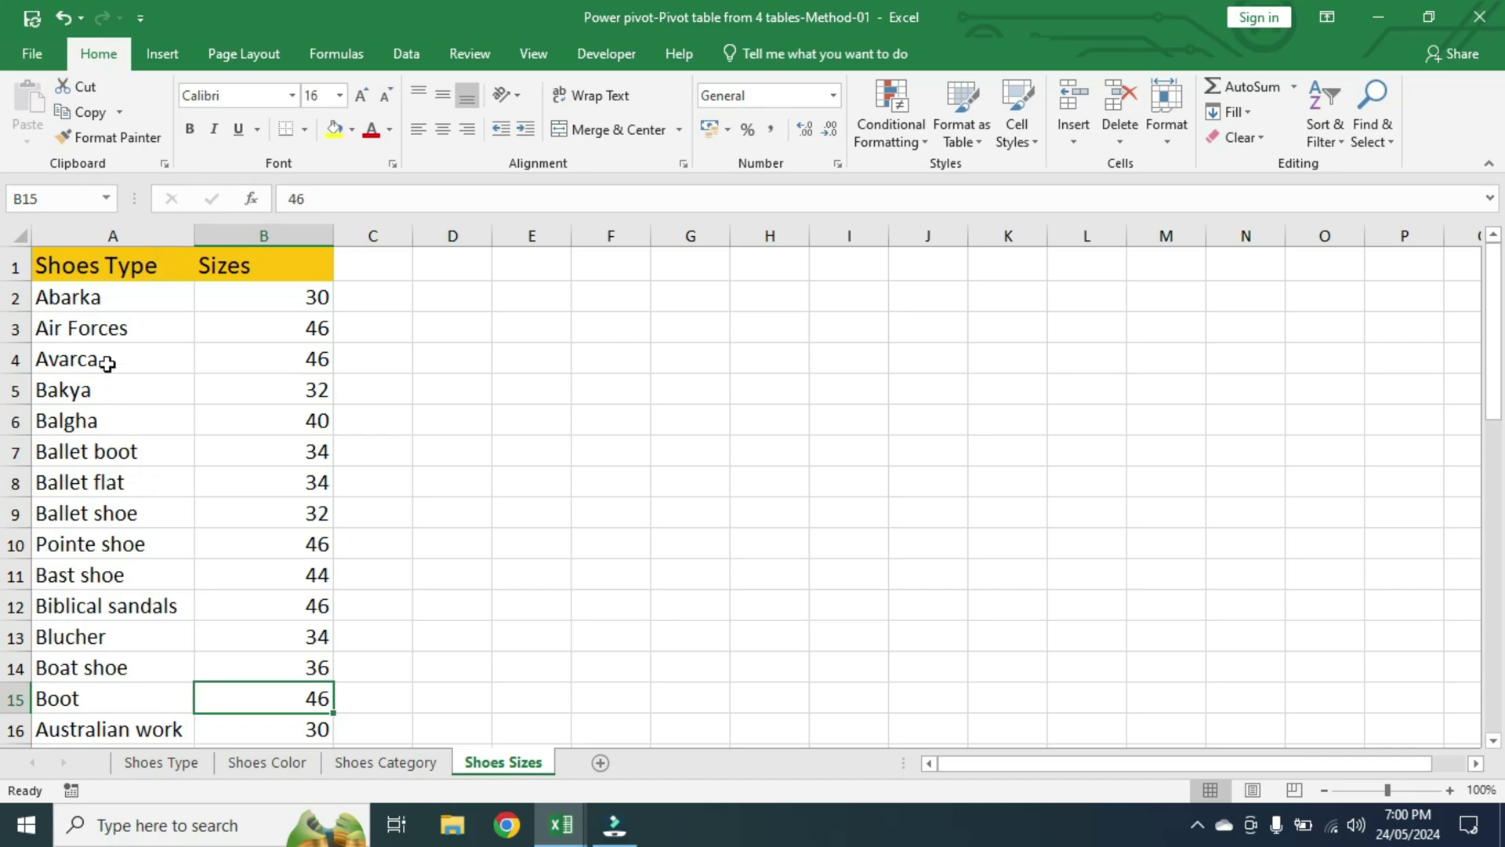
pyautogui.click(94, 232)
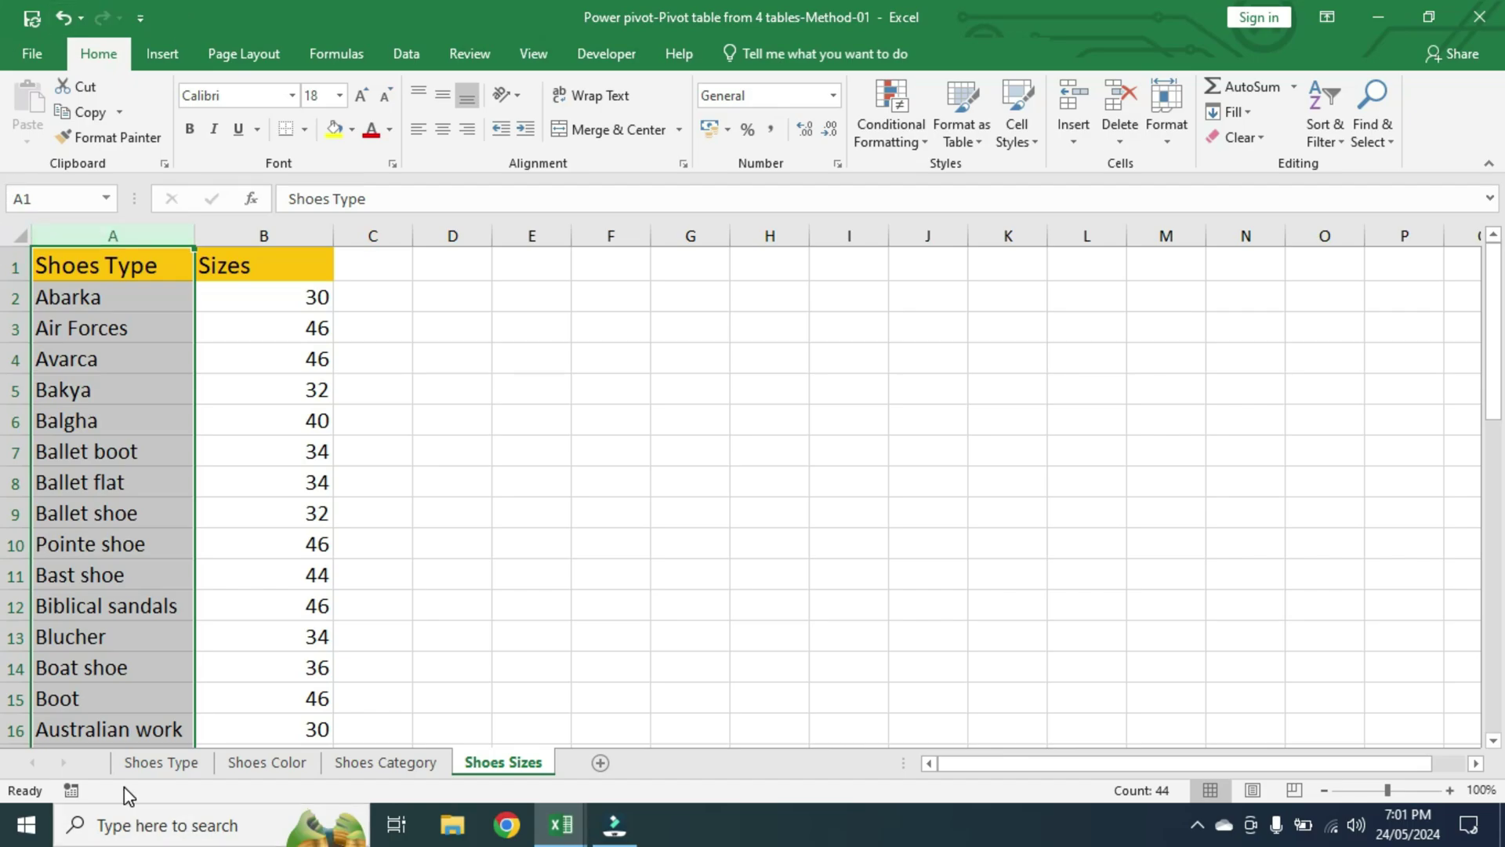
# Convert the shoe type list into an Excel table with headers named Type.
pyautogui.click(138, 769)
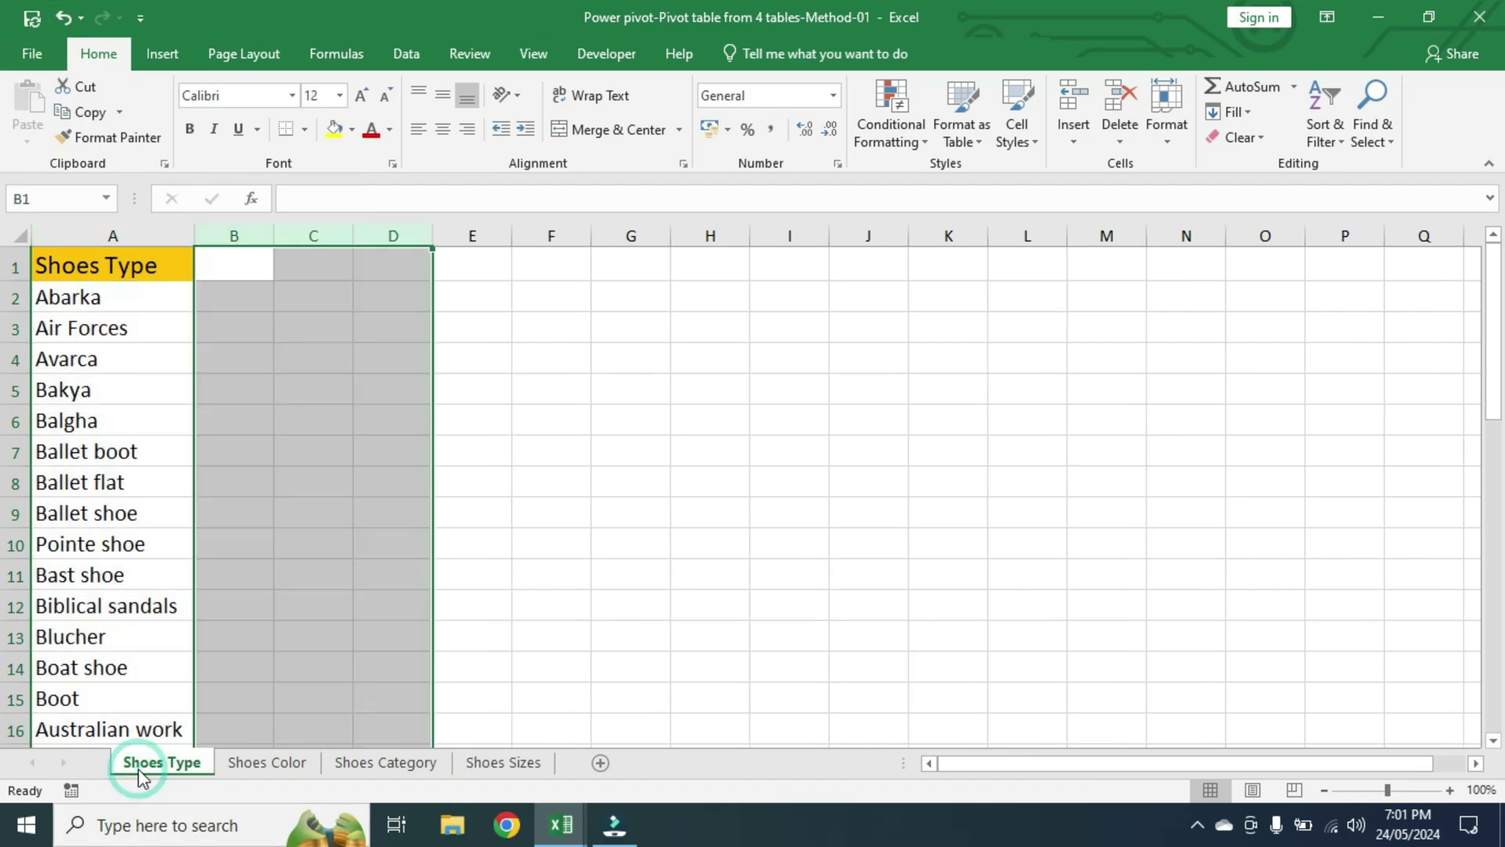
pyautogui.click(93, 449)
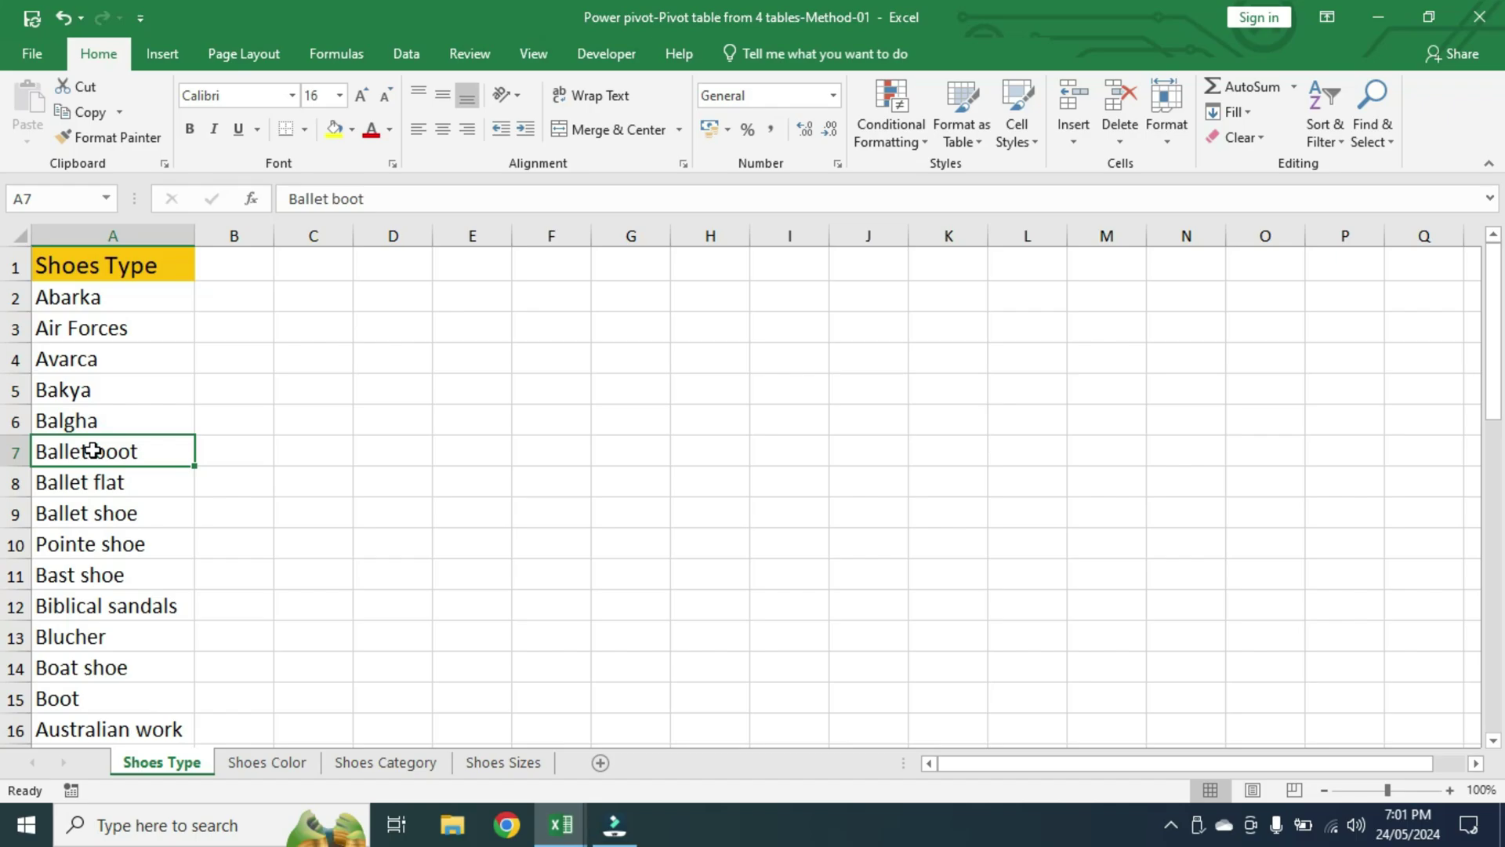
pyautogui.hotkey('ctrl', 'a')
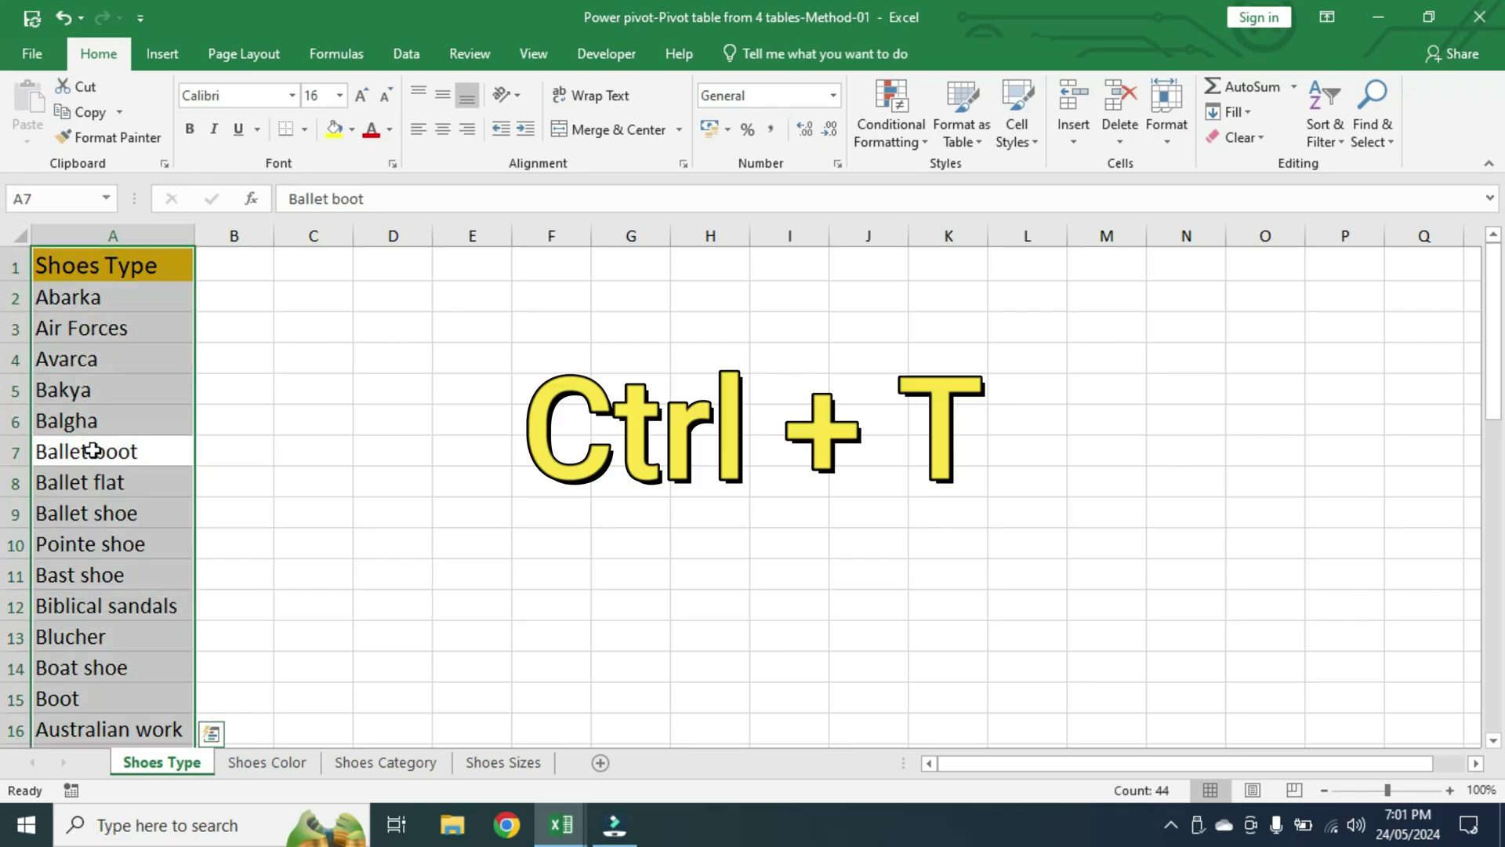
pyautogui.hotkey('ctrl', 't')
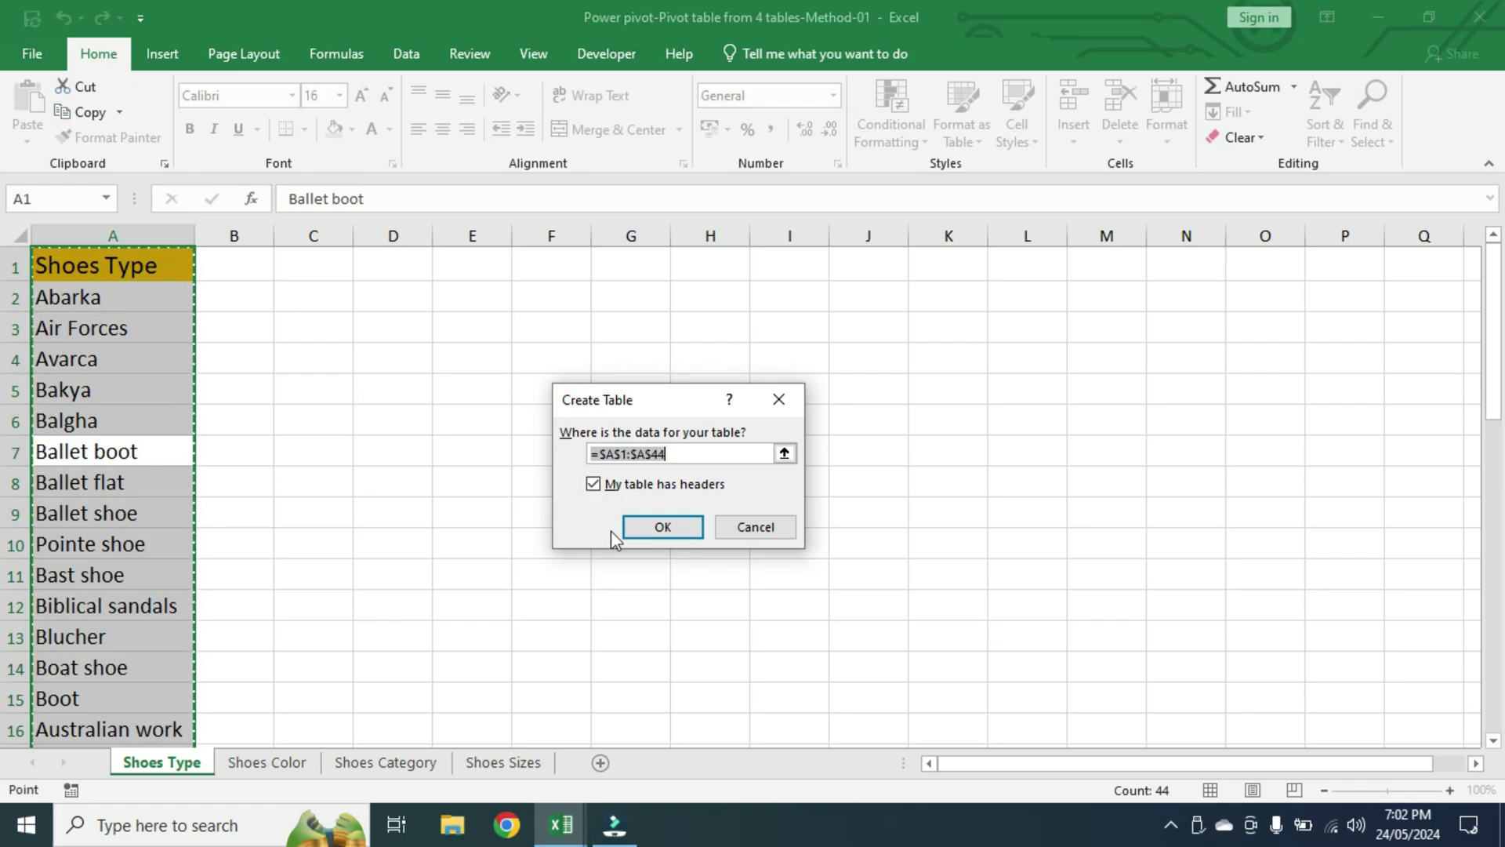
pyautogui.click(664, 527)
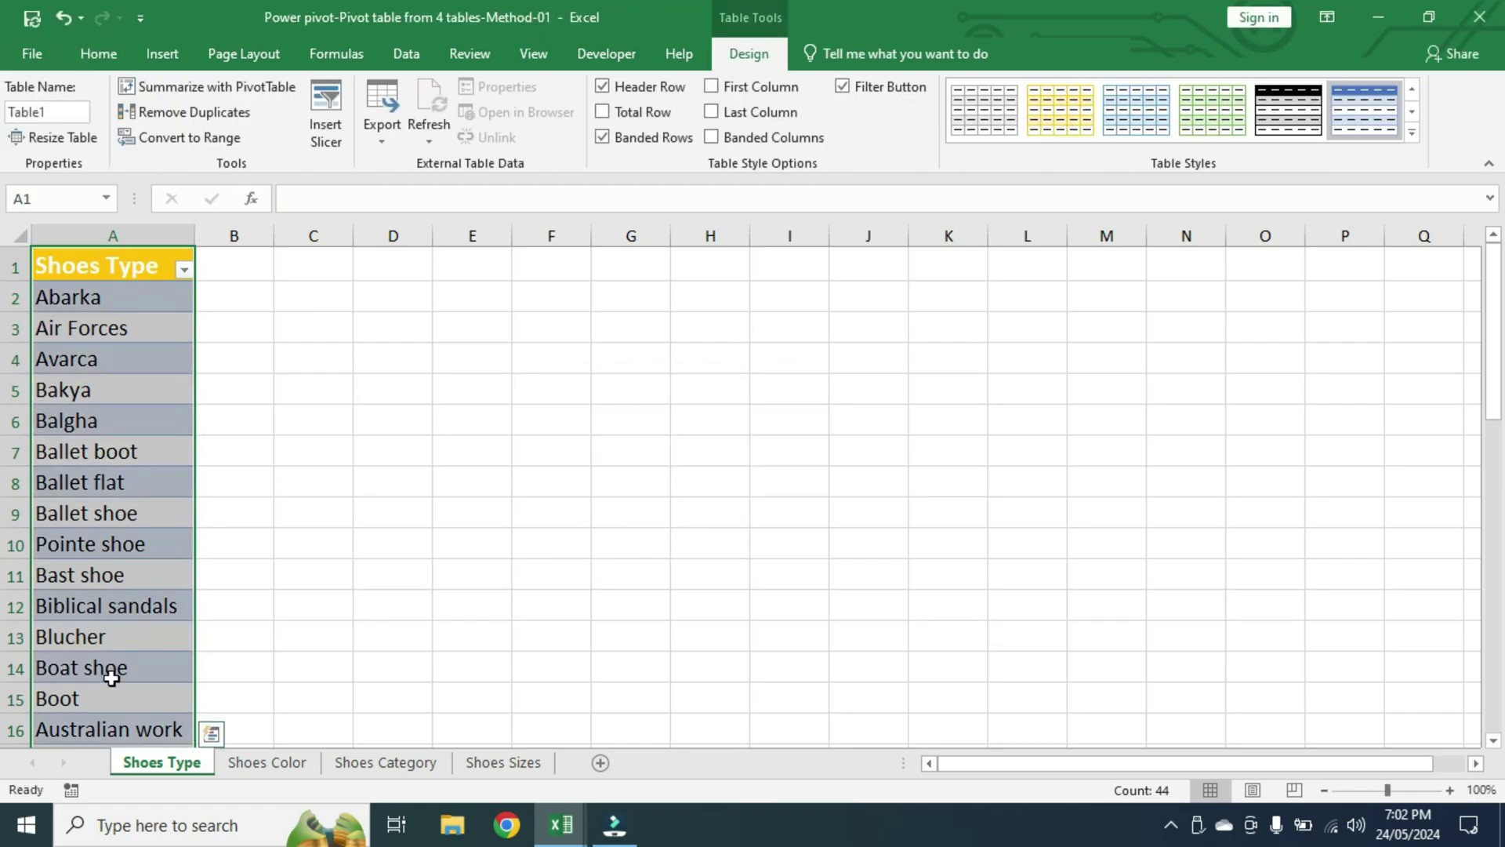
pyautogui.doubleClick(52, 110)
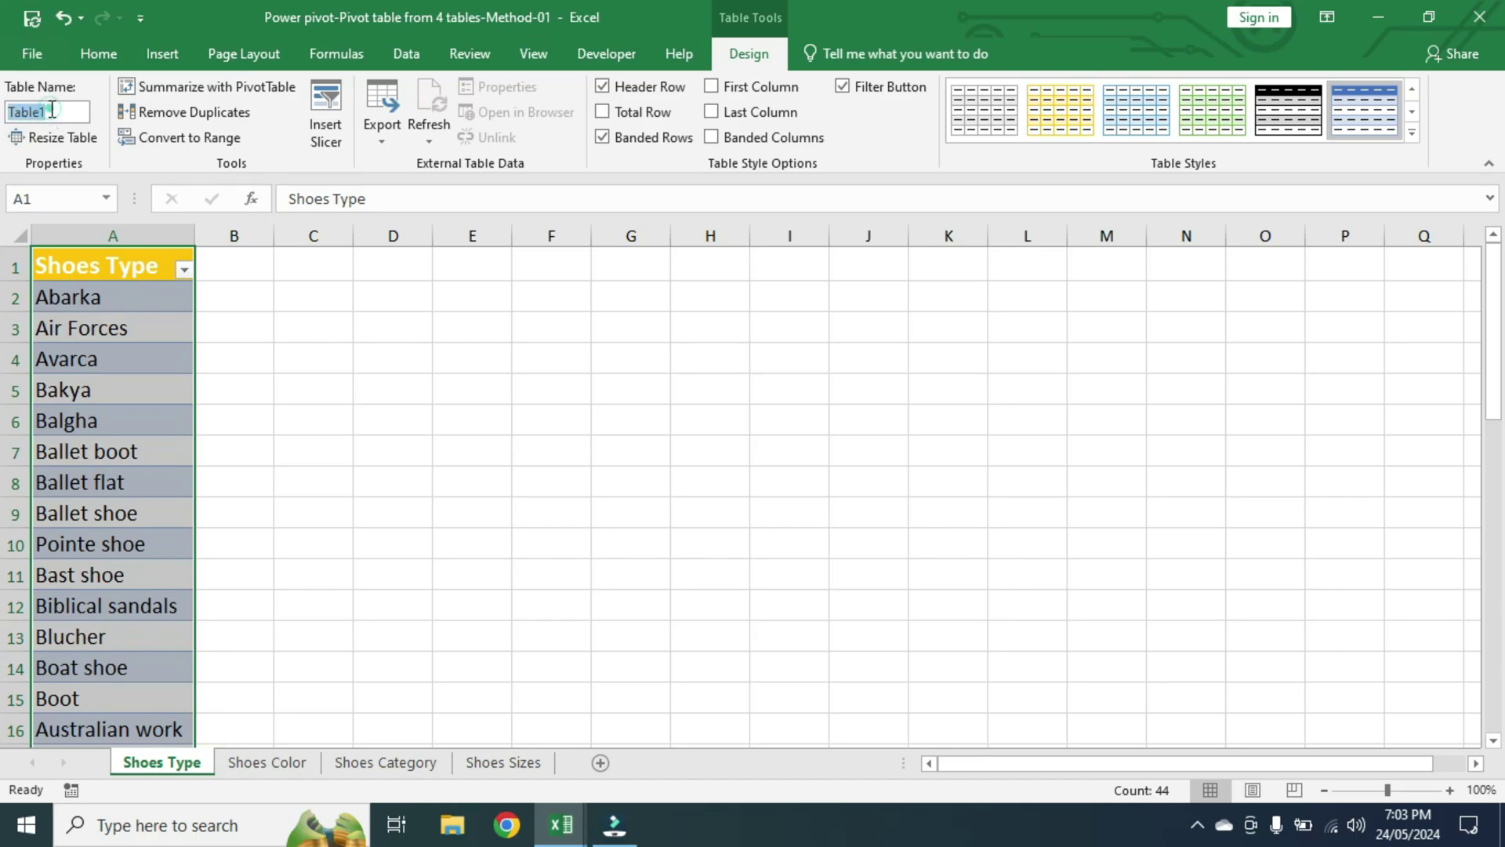
pyautogui.write('Type')
pyautogui.press('Return')
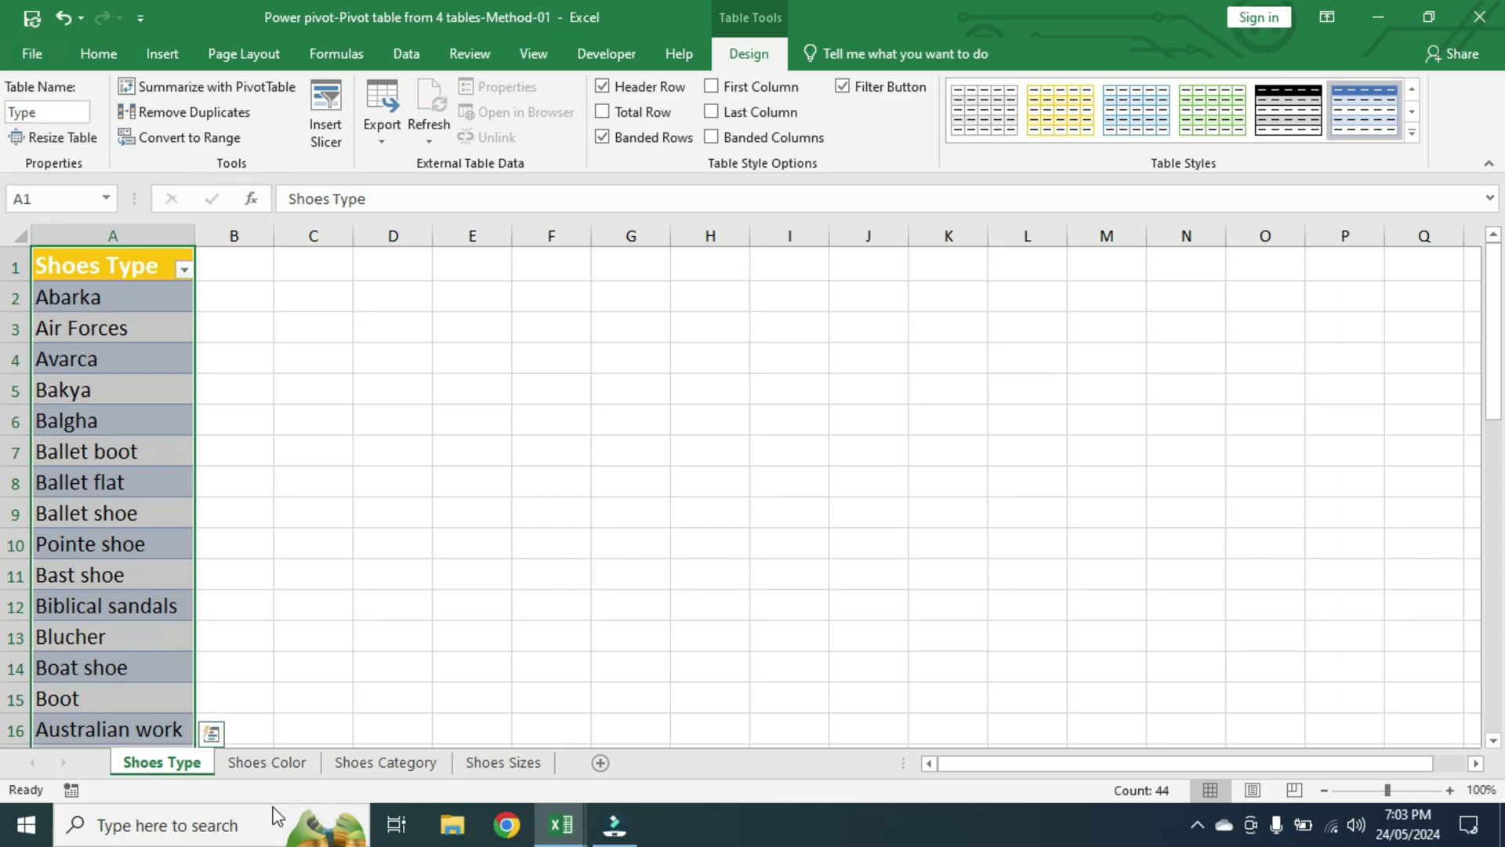
pyautogui.click(281, 770)
# Convert the Shoes Color data into a table named Color.
pyautogui.click(164, 477)
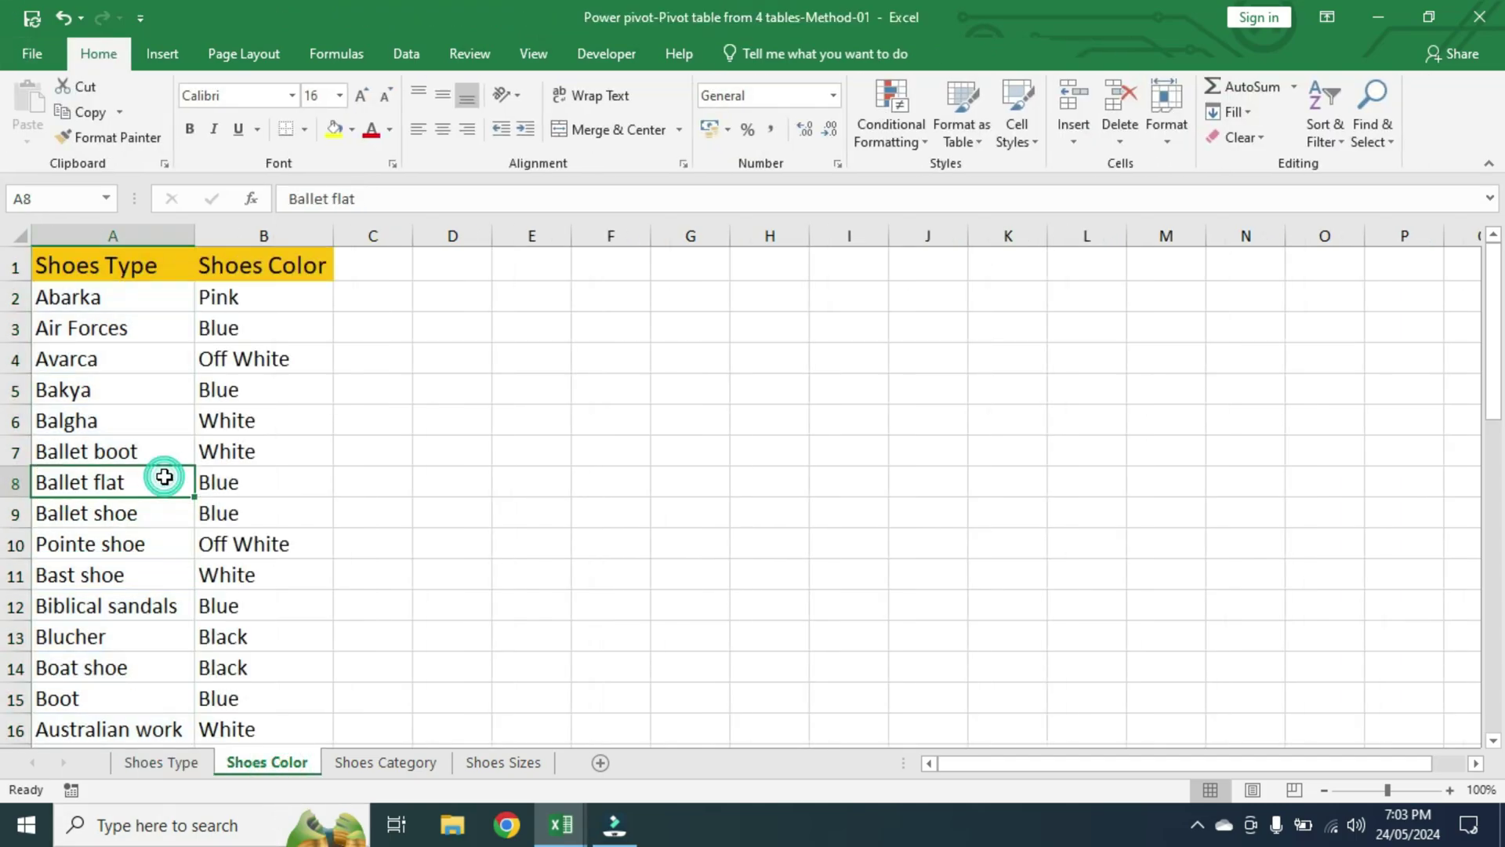
pyautogui.hotkey('ctrl', 'a')
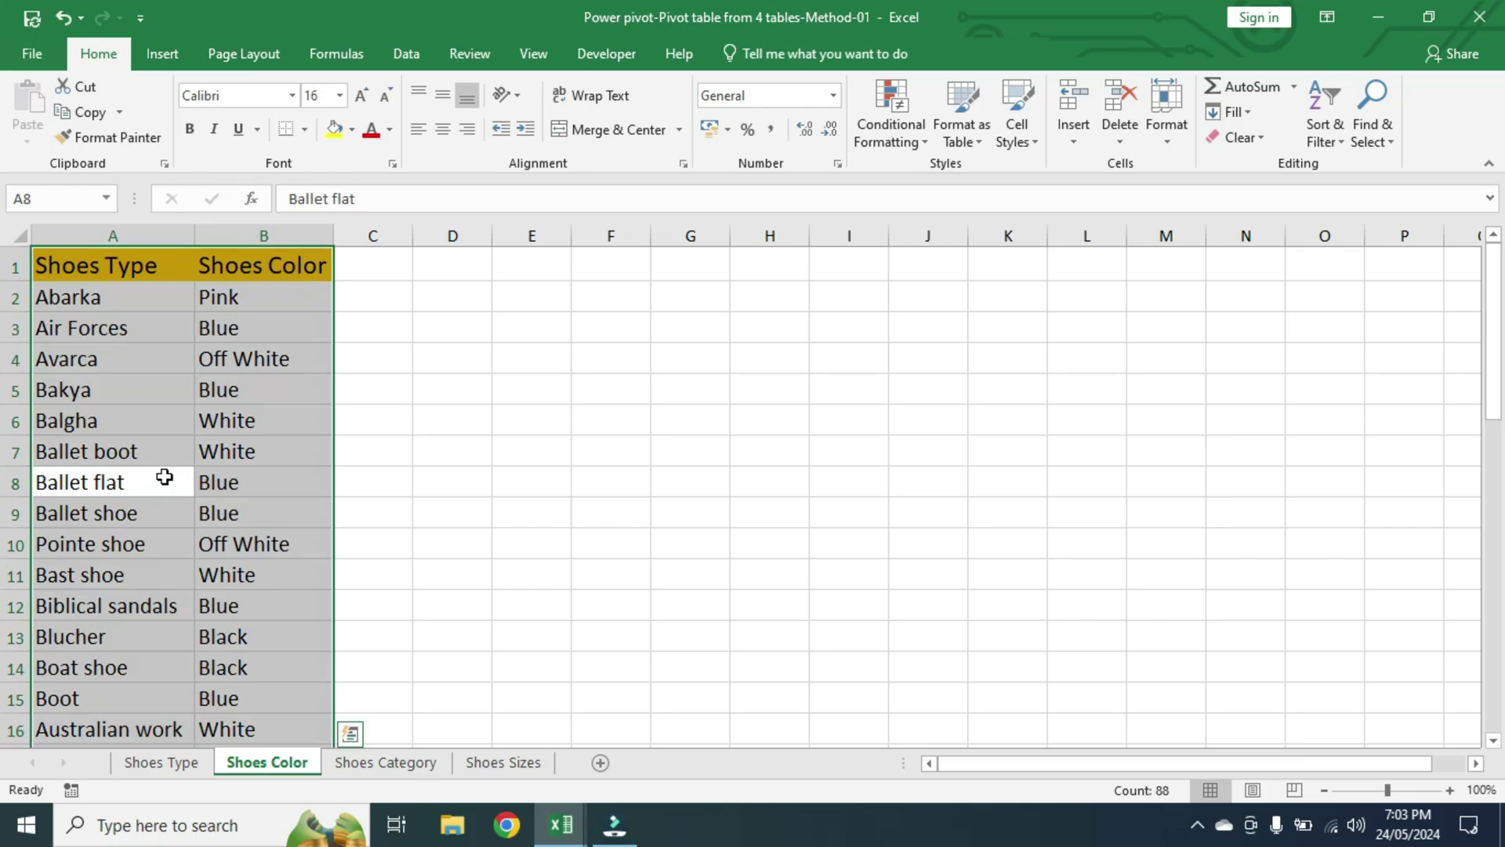
pyautogui.hotkey('ctrl', 't')
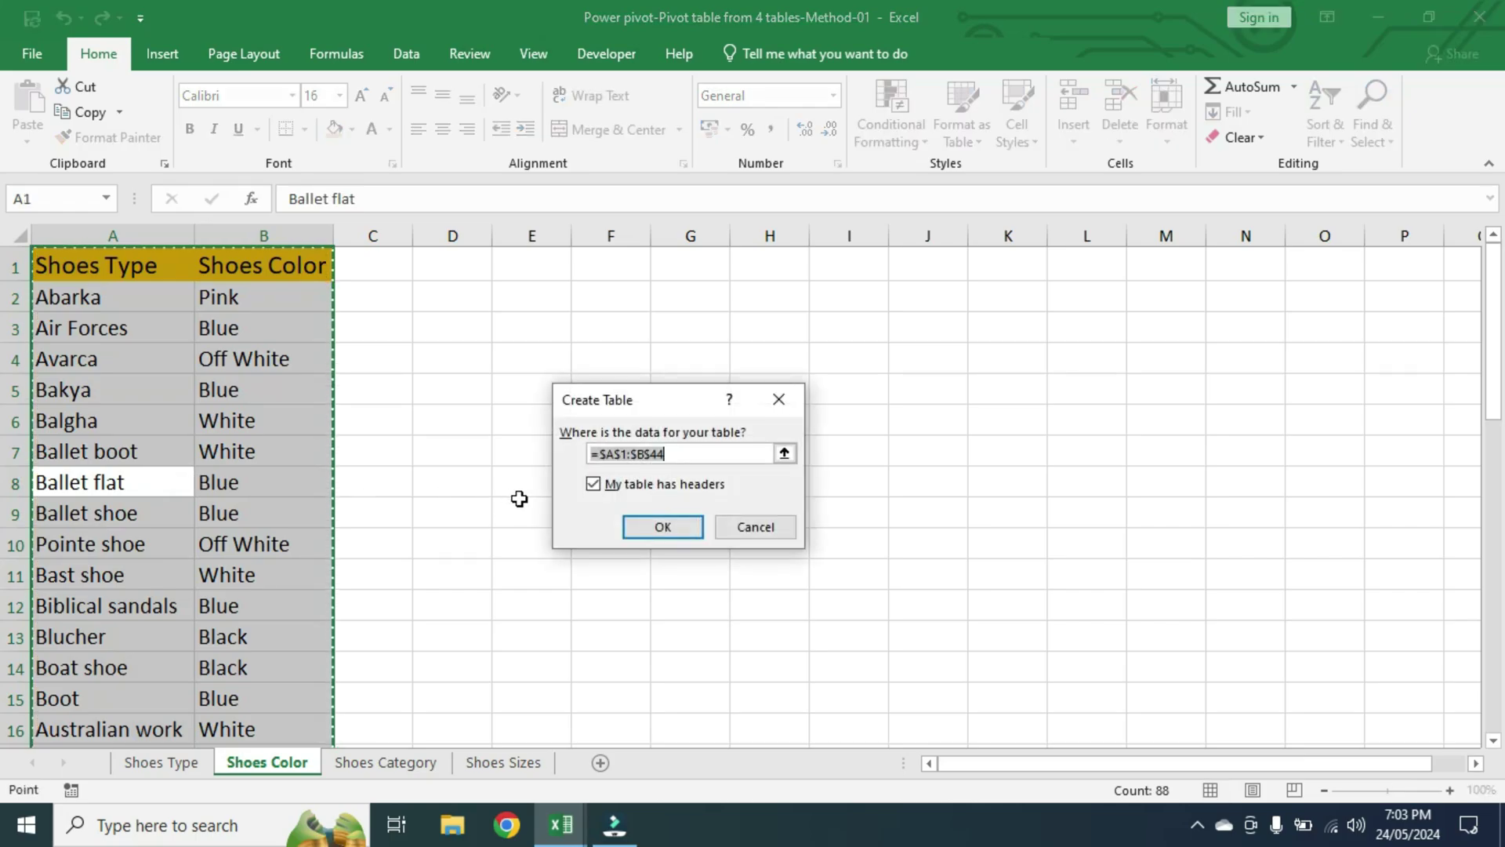
pyautogui.click(663, 527)
pyautogui.click(47, 111)
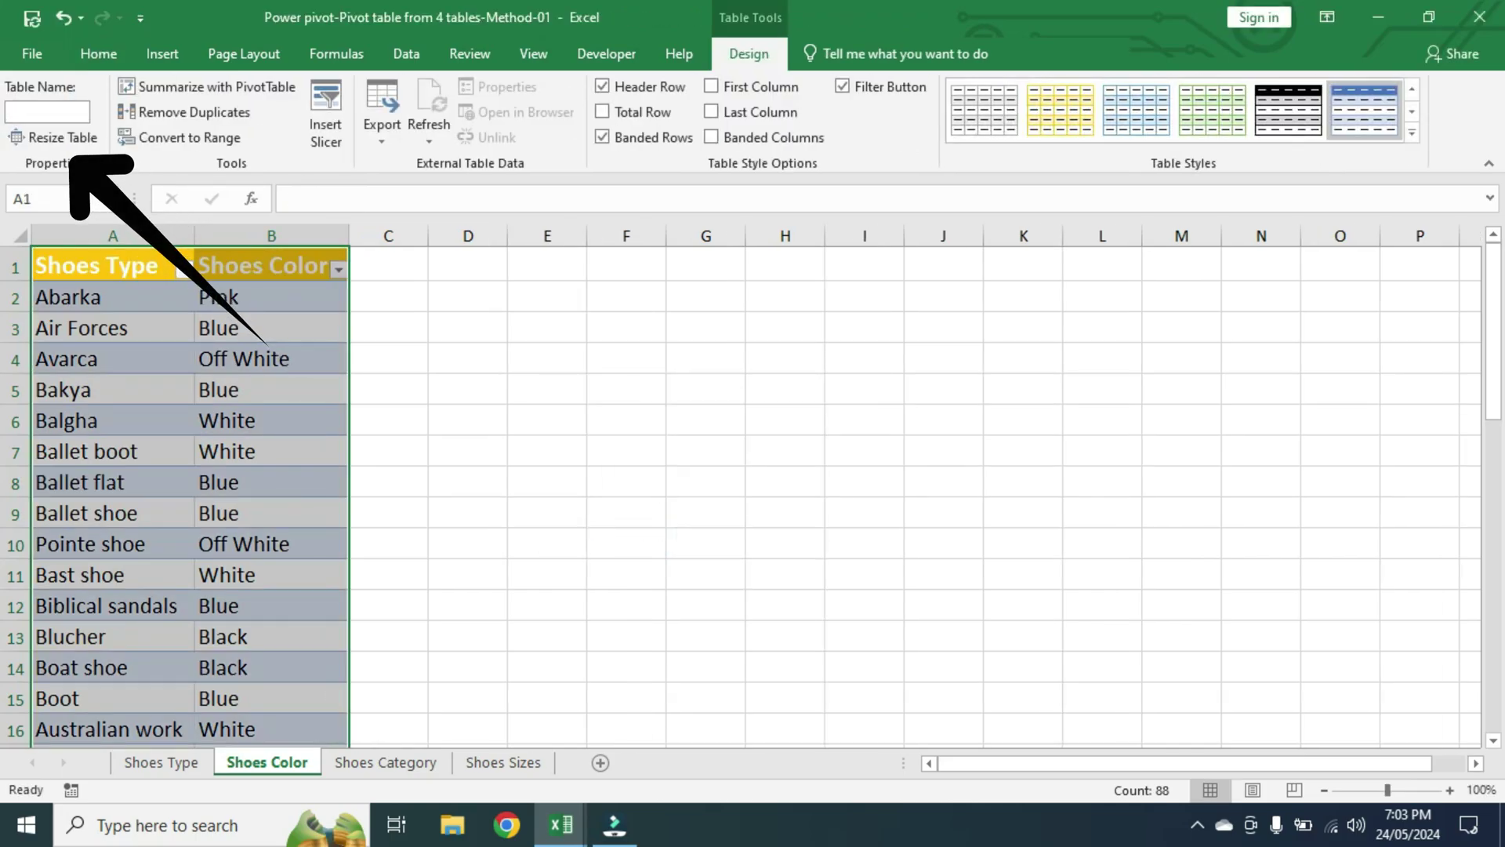
pyautogui.write('Color')
pyautogui.press('Return')
# Convert the Shoes Category data into a table named Category.
pyautogui.click(388, 764)
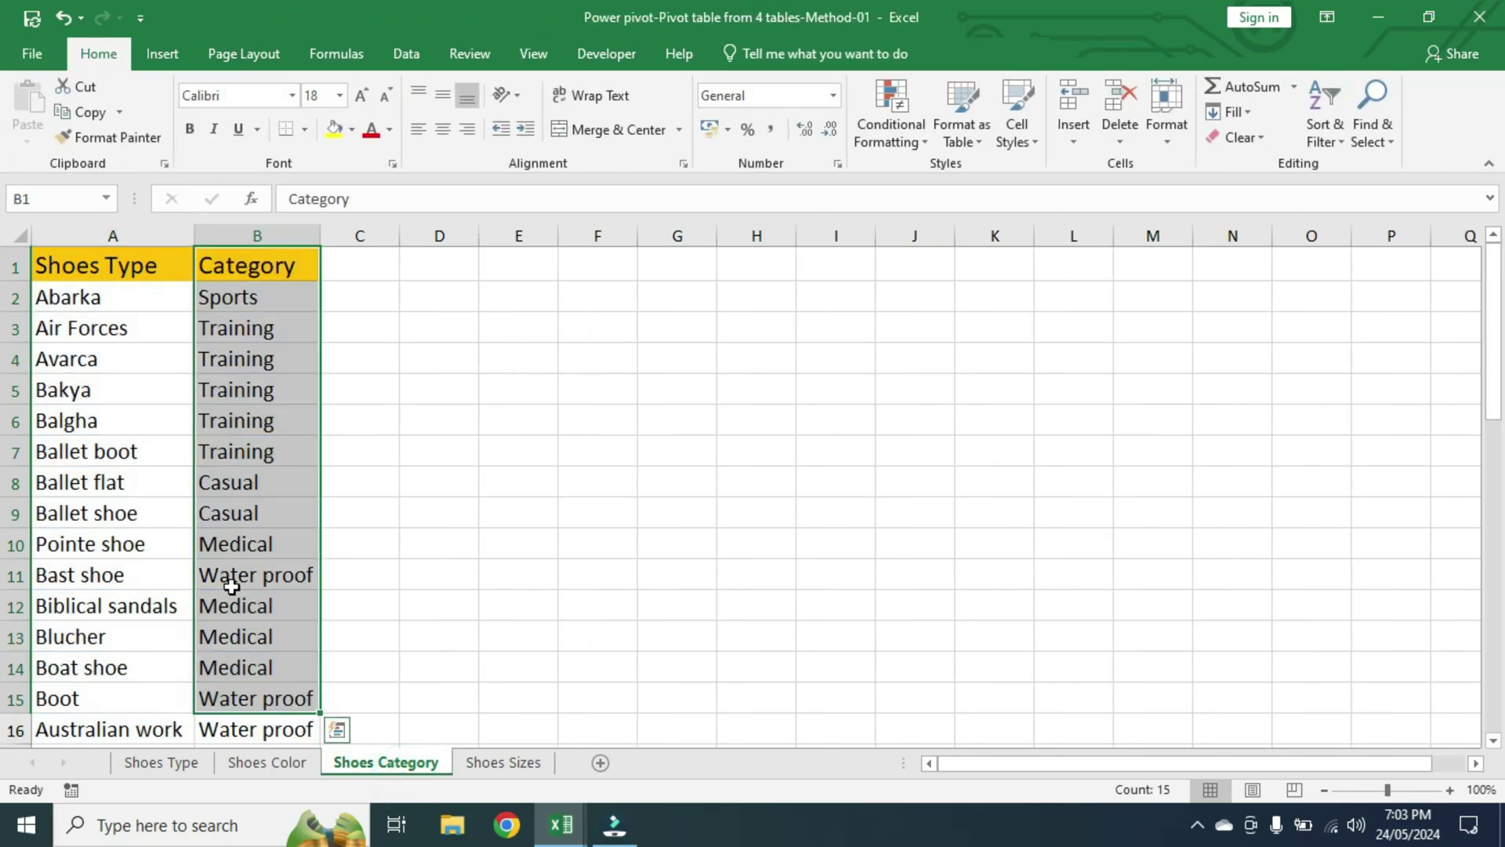
pyautogui.click(167, 527)
pyautogui.hotkey('ctrl', 'a')
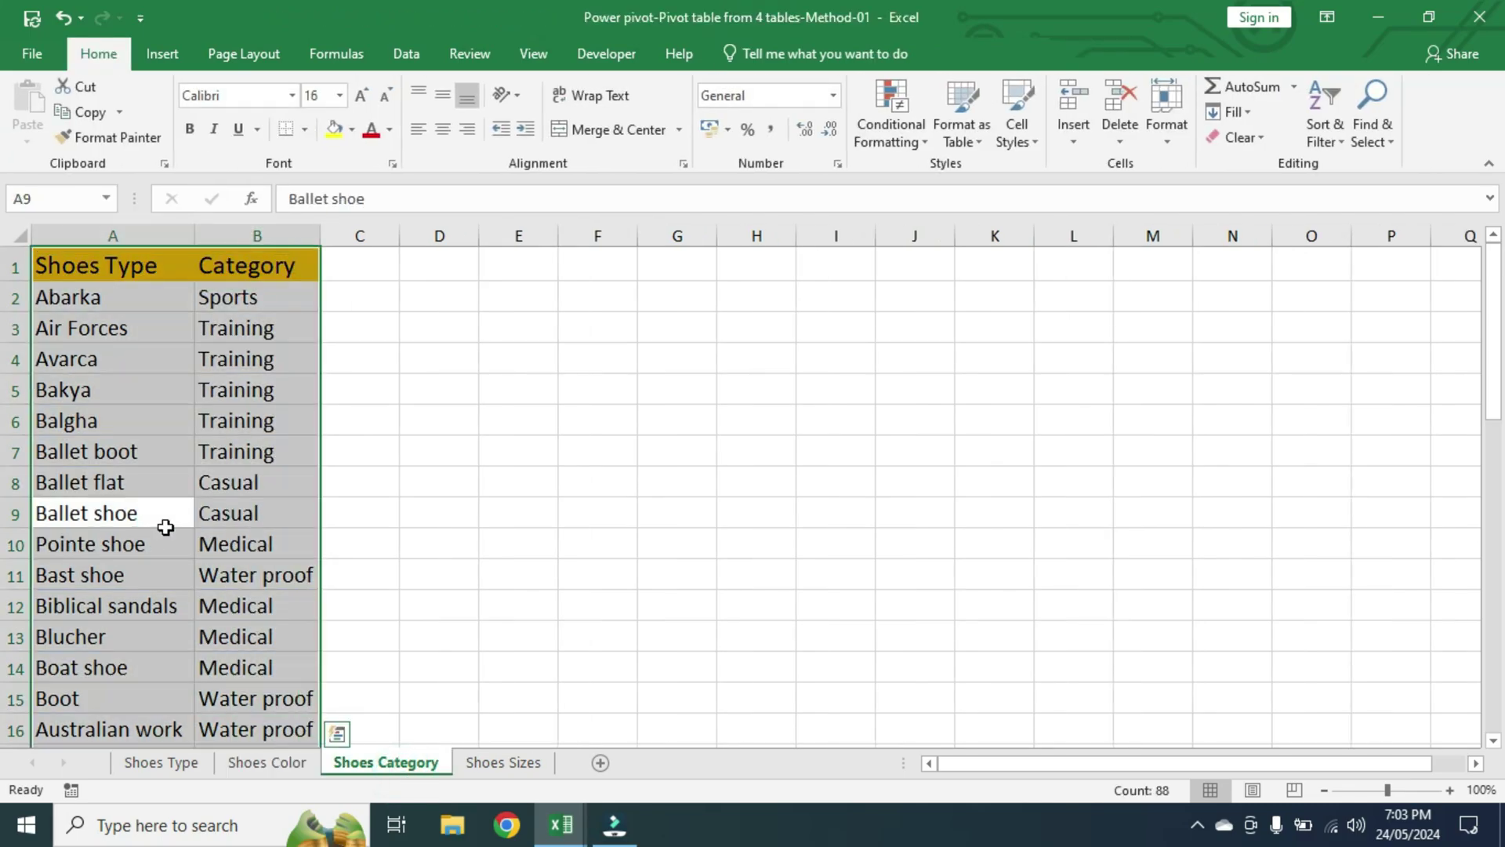
pyautogui.hotkey('ctrl', 't')
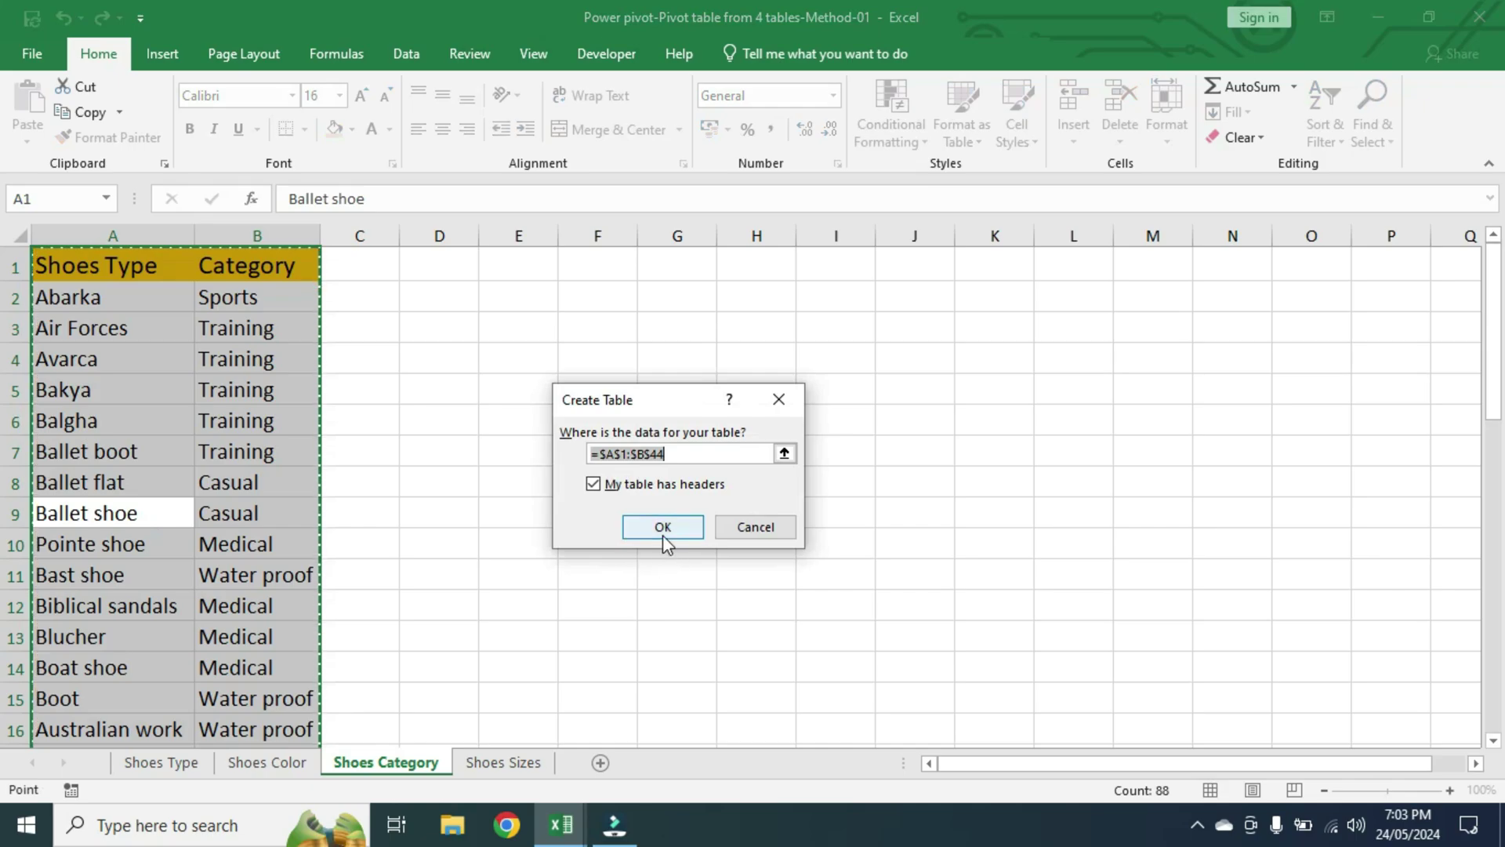
pyautogui.click(663, 527)
pyautogui.click(75, 114)
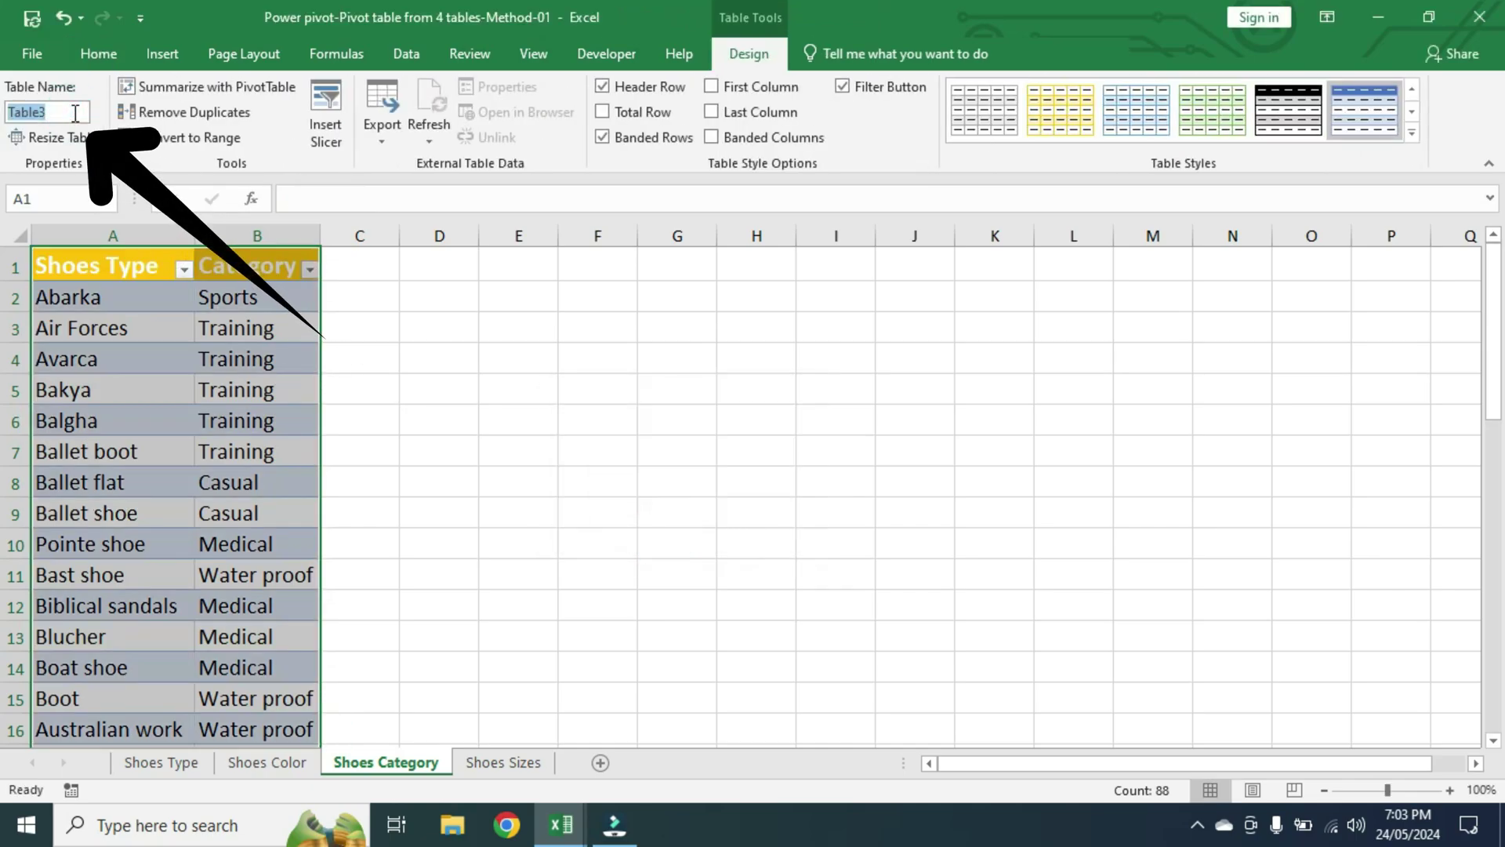
pyautogui.write('Category')
pyautogui.press('Return')
# Convert the Shoes Sizes data into a table named Sizes.
pyautogui.click(513, 762)
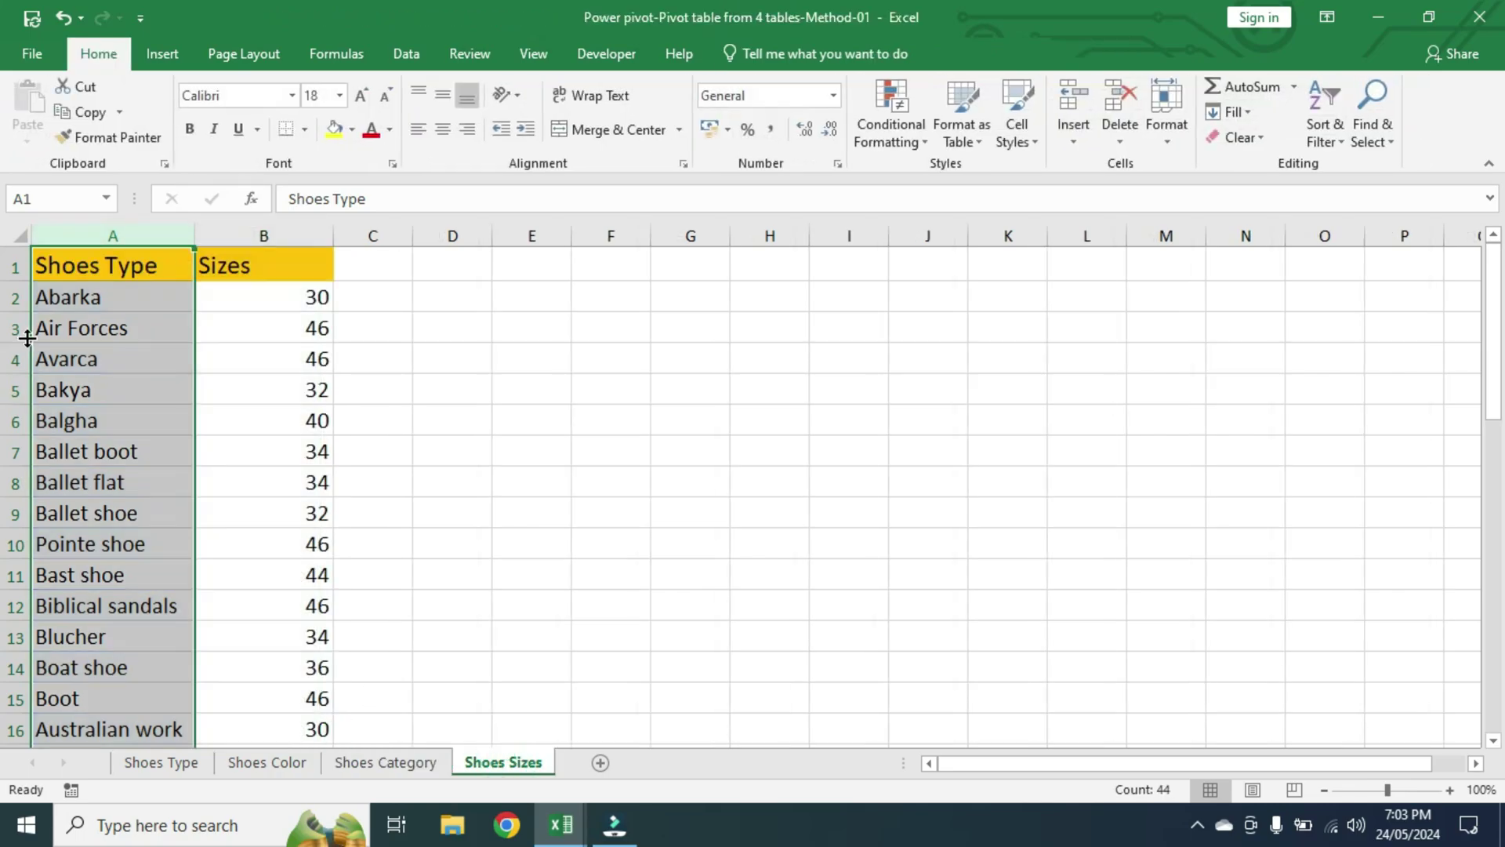
pyautogui.click(112, 390)
pyautogui.hotkey('ctrl', 'a')
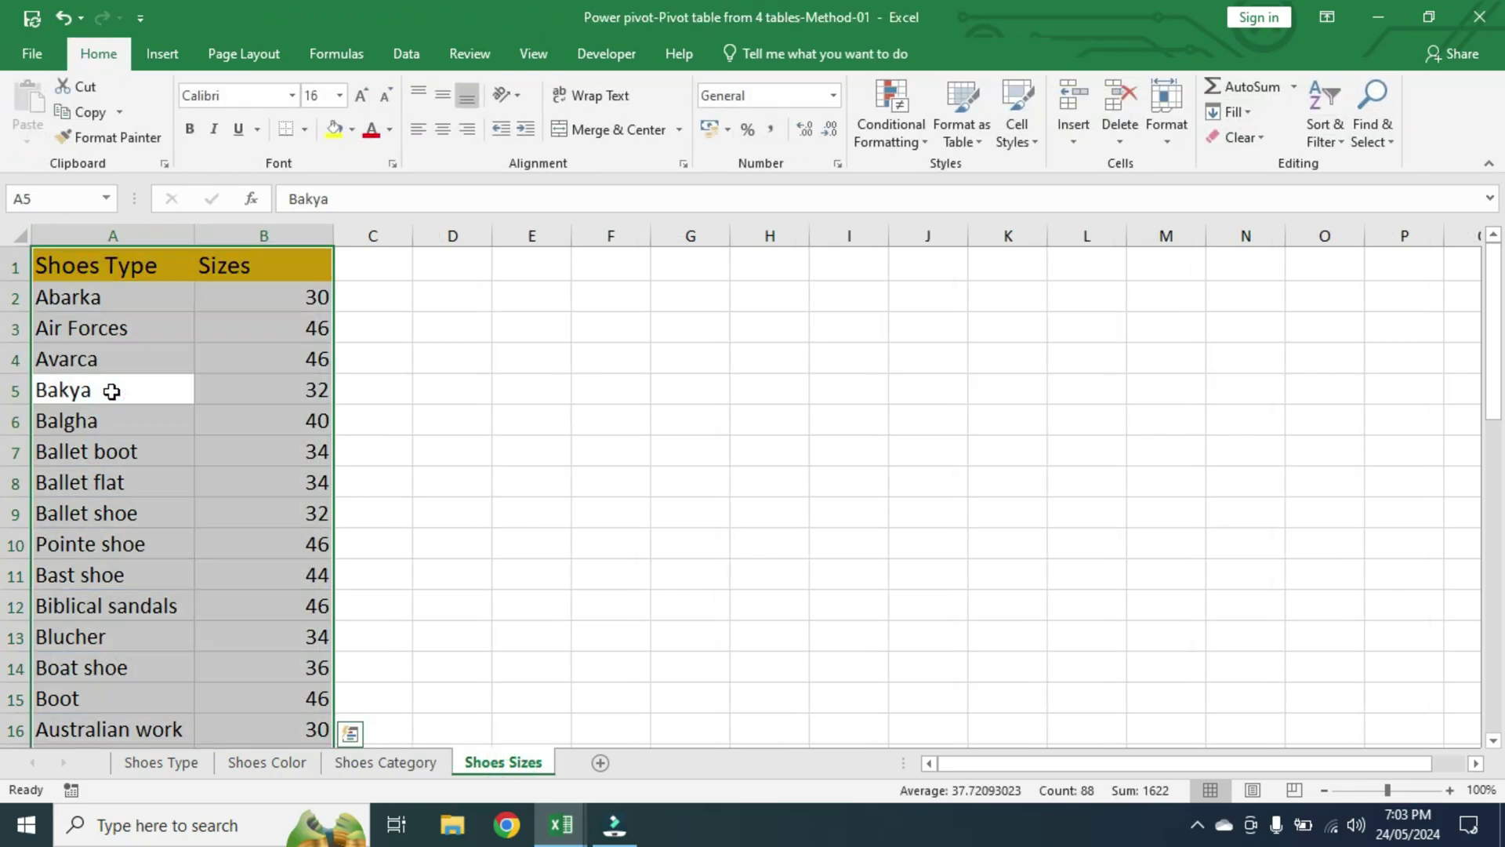
pyautogui.hotkey('ctrl', 't')
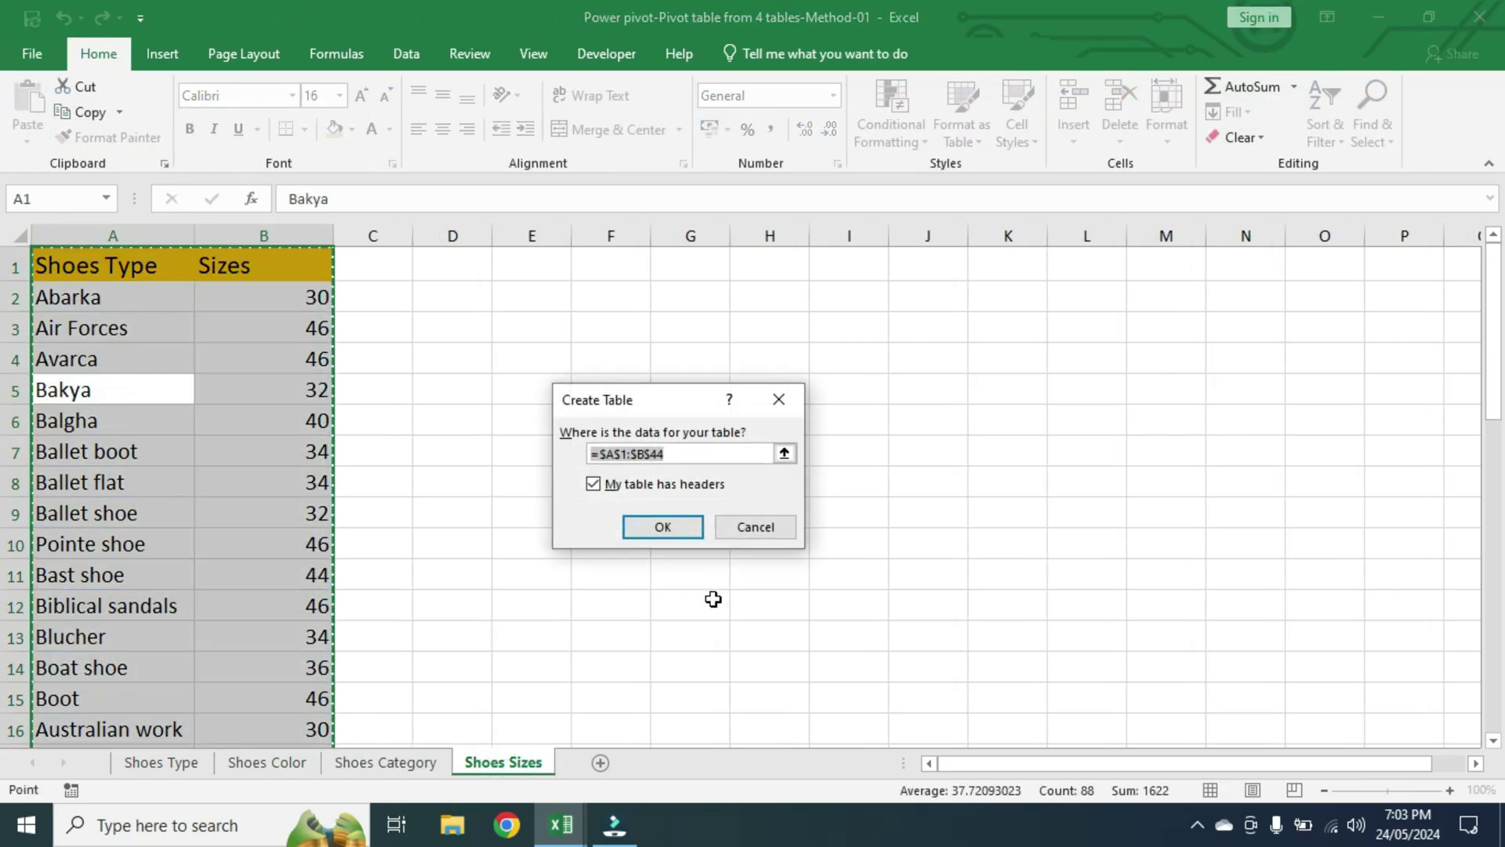
pyautogui.click(672, 521)
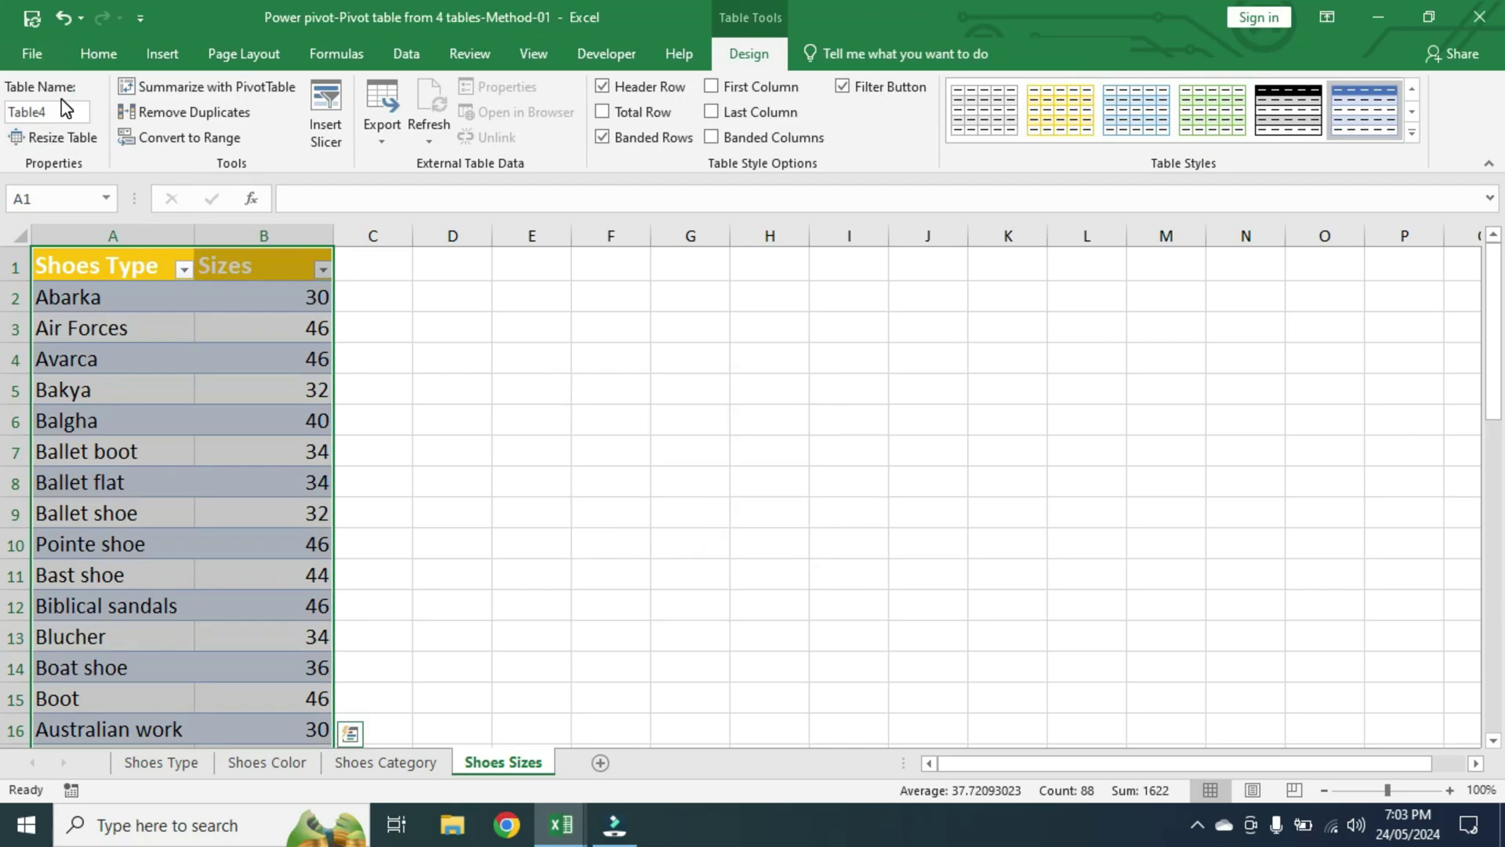
pyautogui.click(63, 111)
pyautogui.write('Sizes')
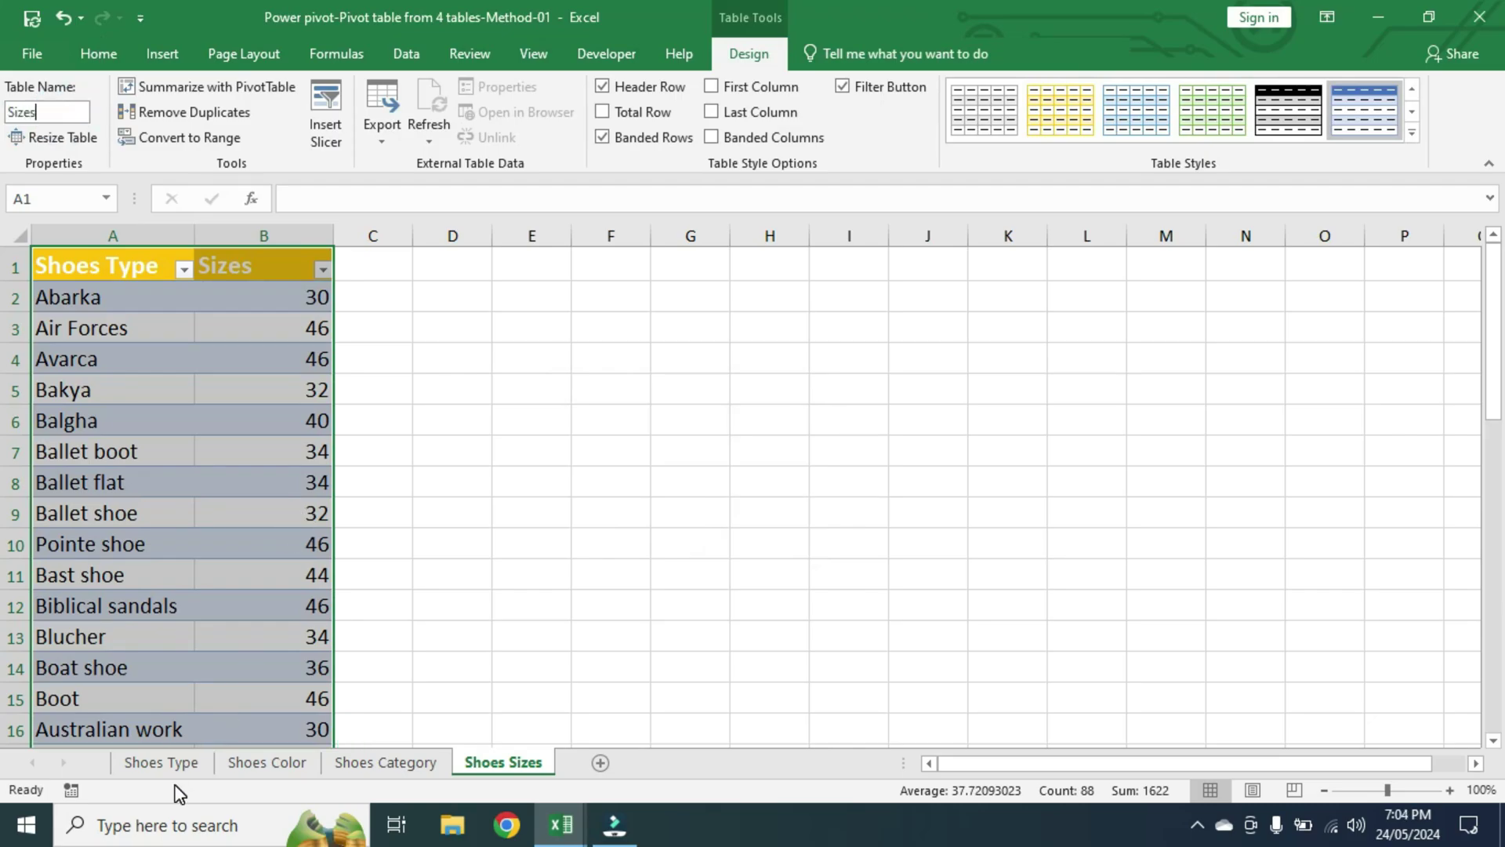
pyautogui.click(181, 755)
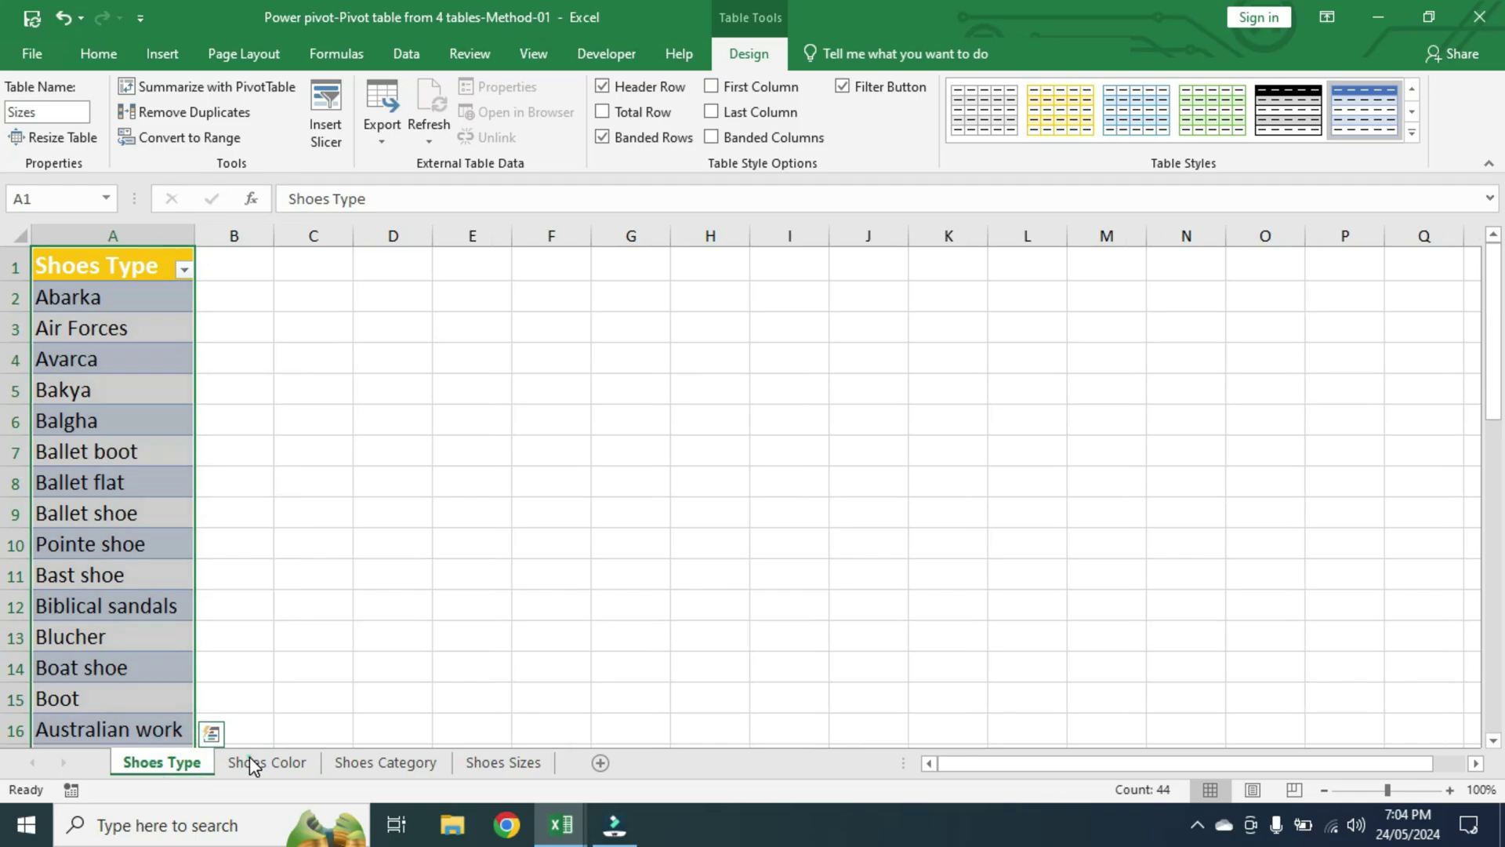
# Check the tables on the Color, Category and Sizes sheets, then return to Shoes Type.
pyautogui.click(249, 756)
pyautogui.click(362, 772)
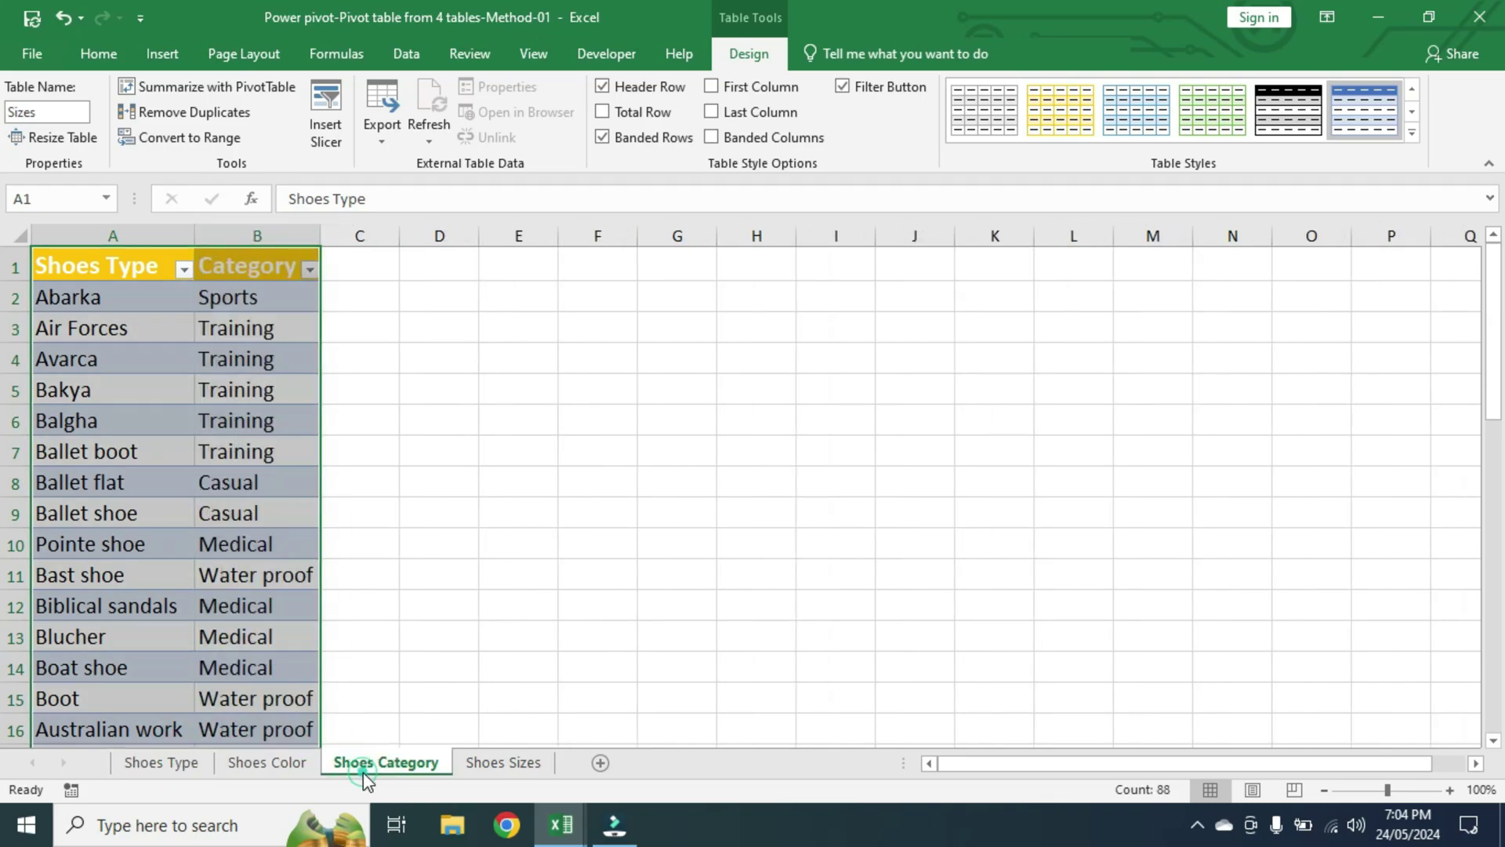
pyautogui.click(504, 772)
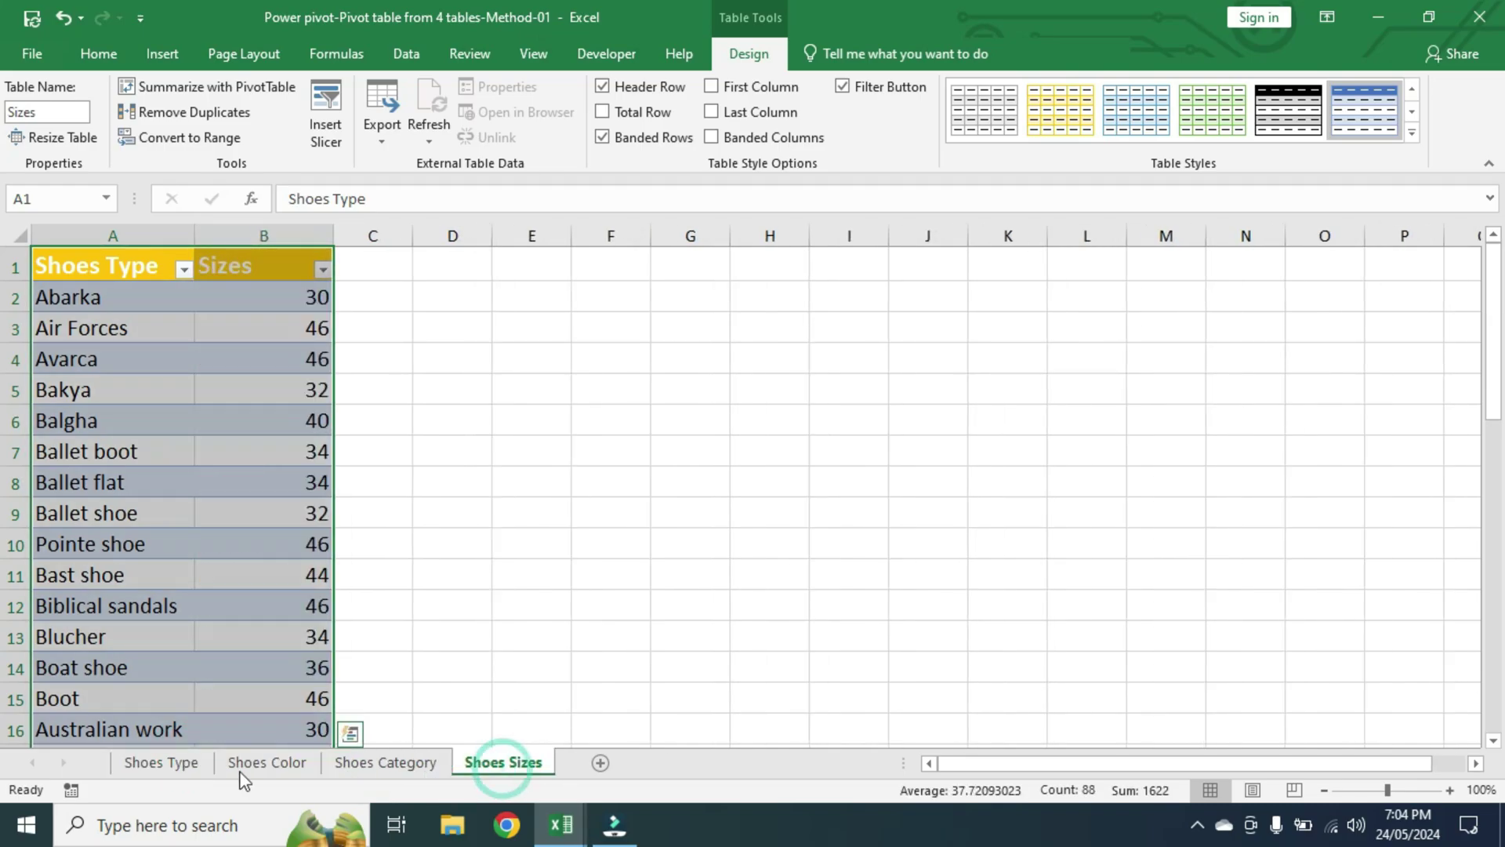
pyautogui.click(176, 773)
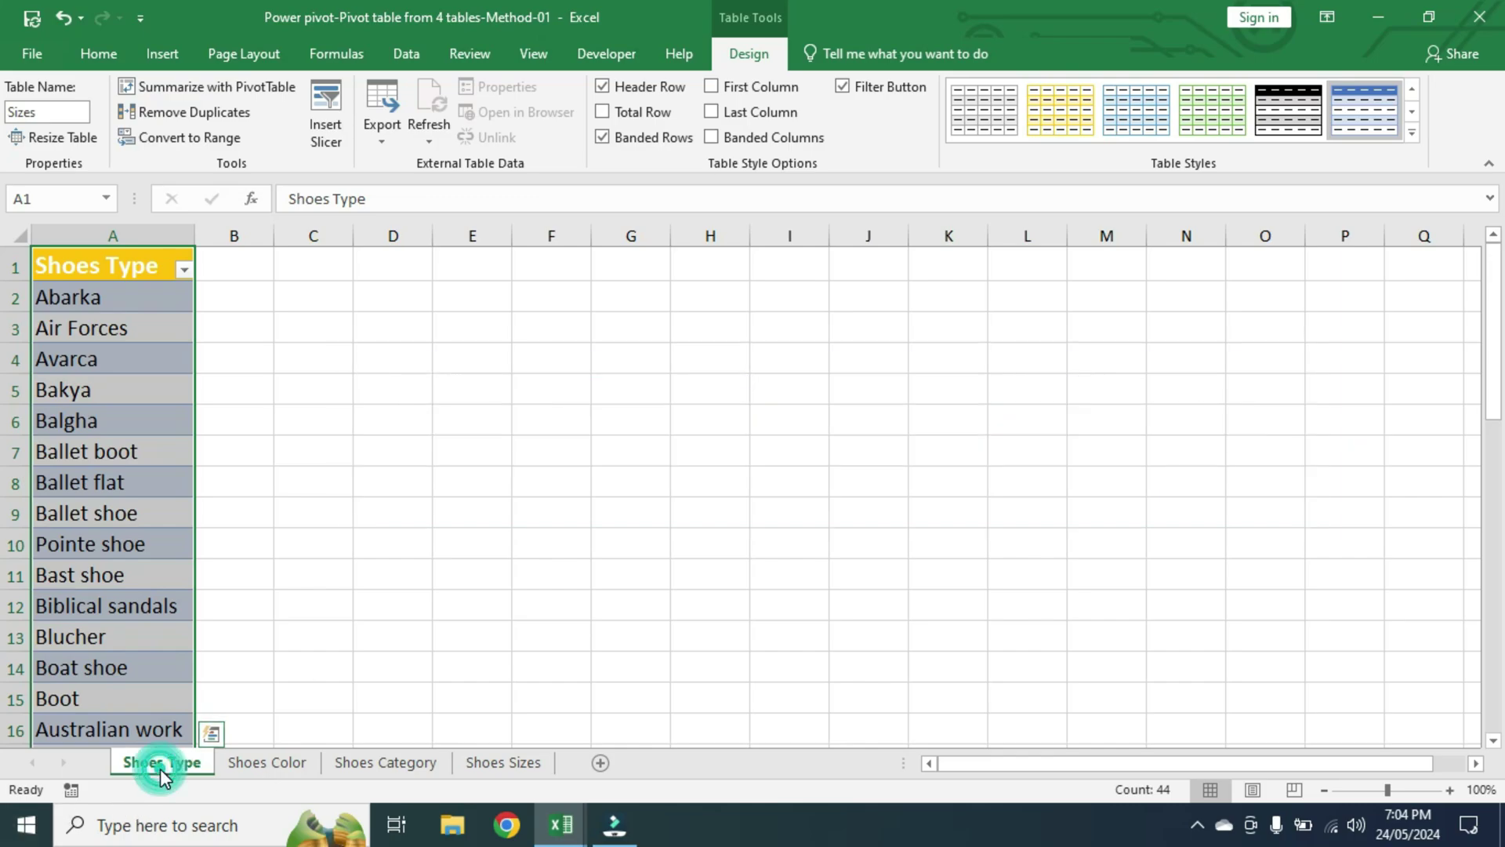
pyautogui.click(416, 61)
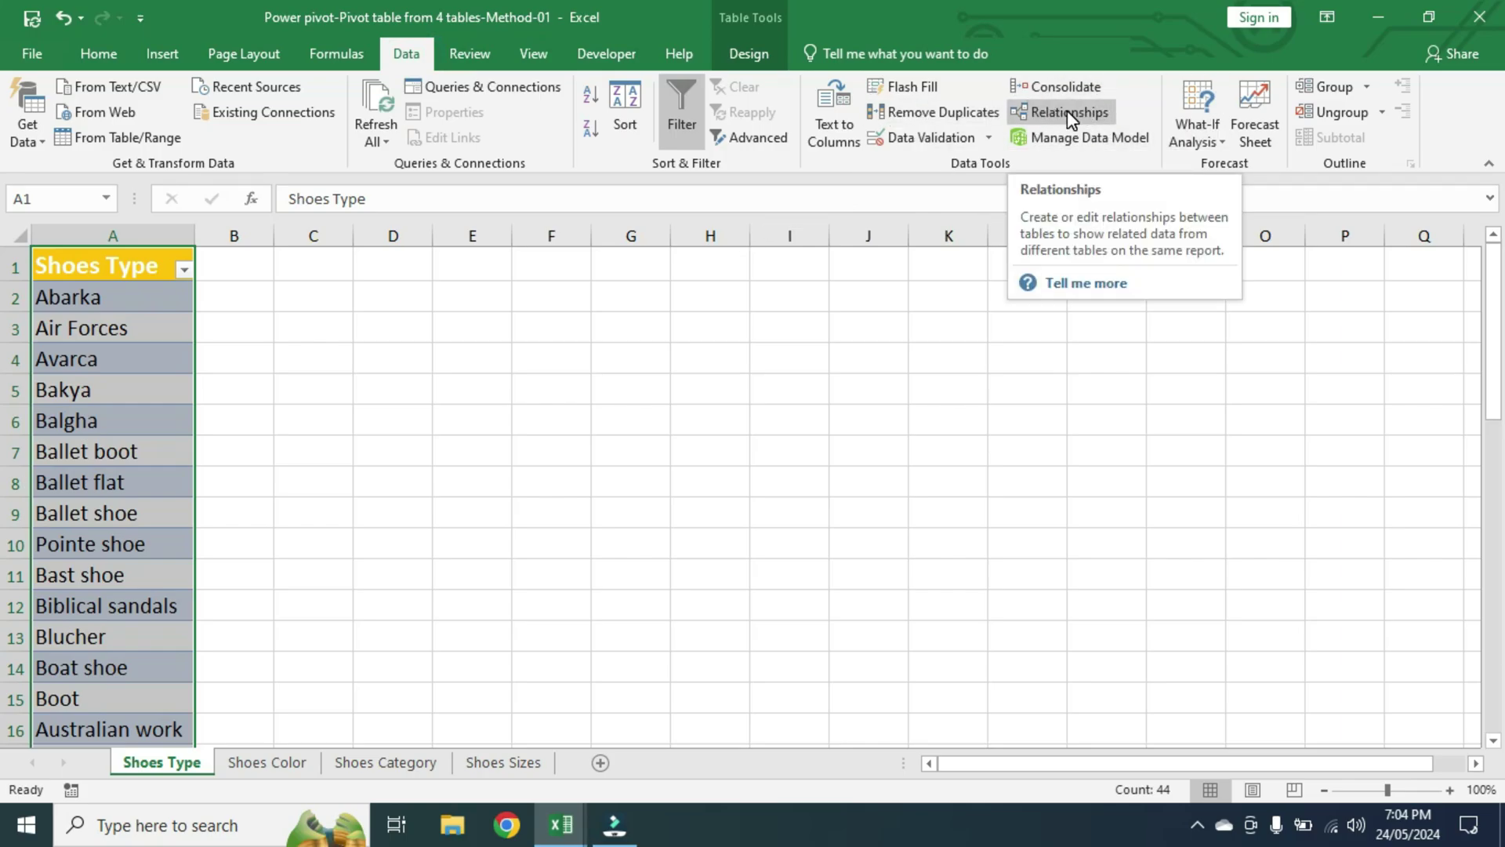
# Create a relationship from Sizes (Shoes Type) to Category (Shoes Type).
pyautogui.click(1076, 111)
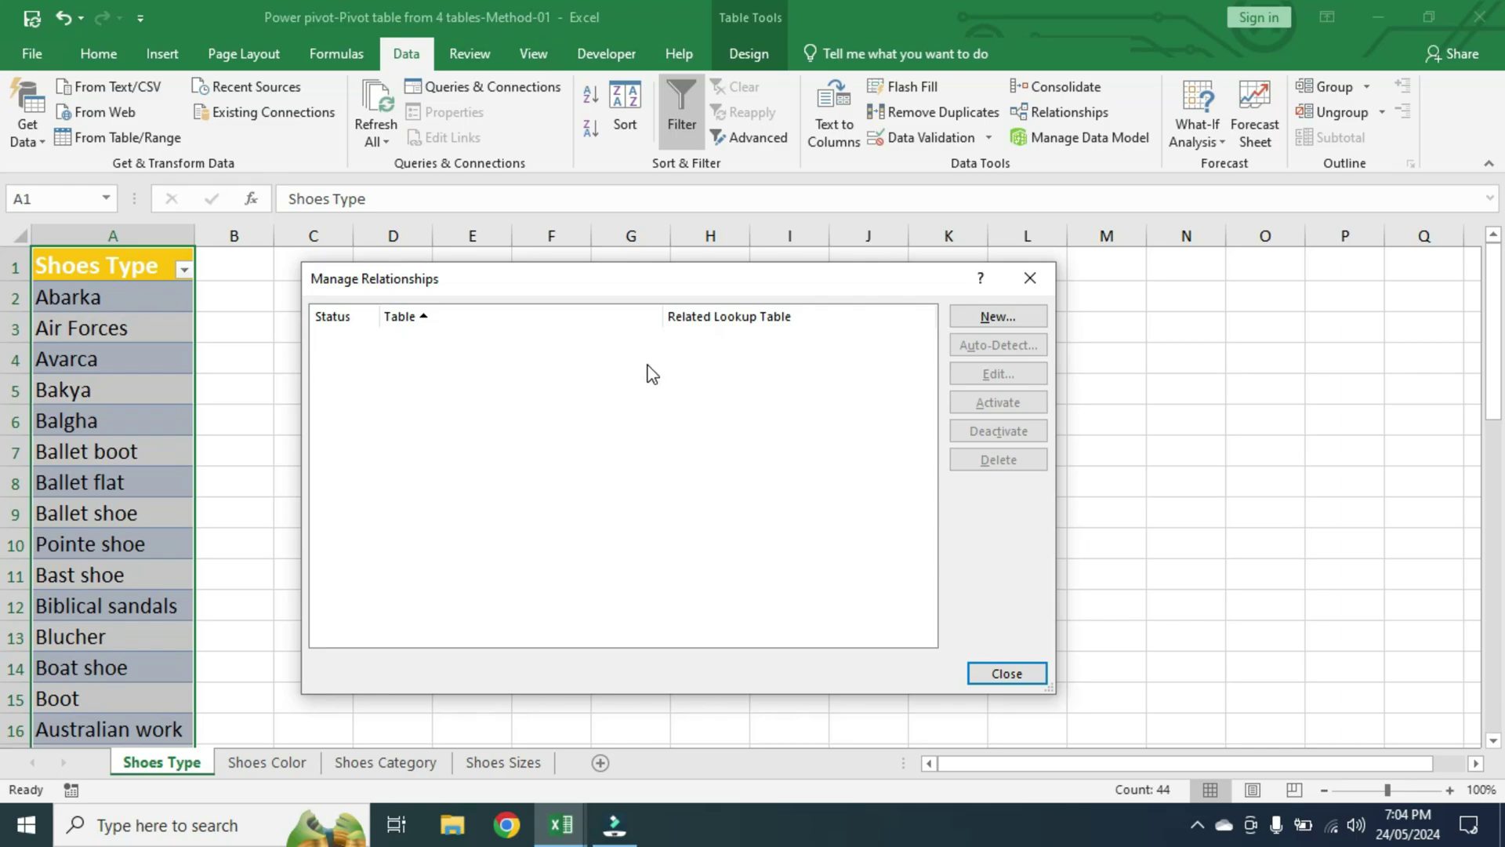
pyautogui.click(1007, 317)
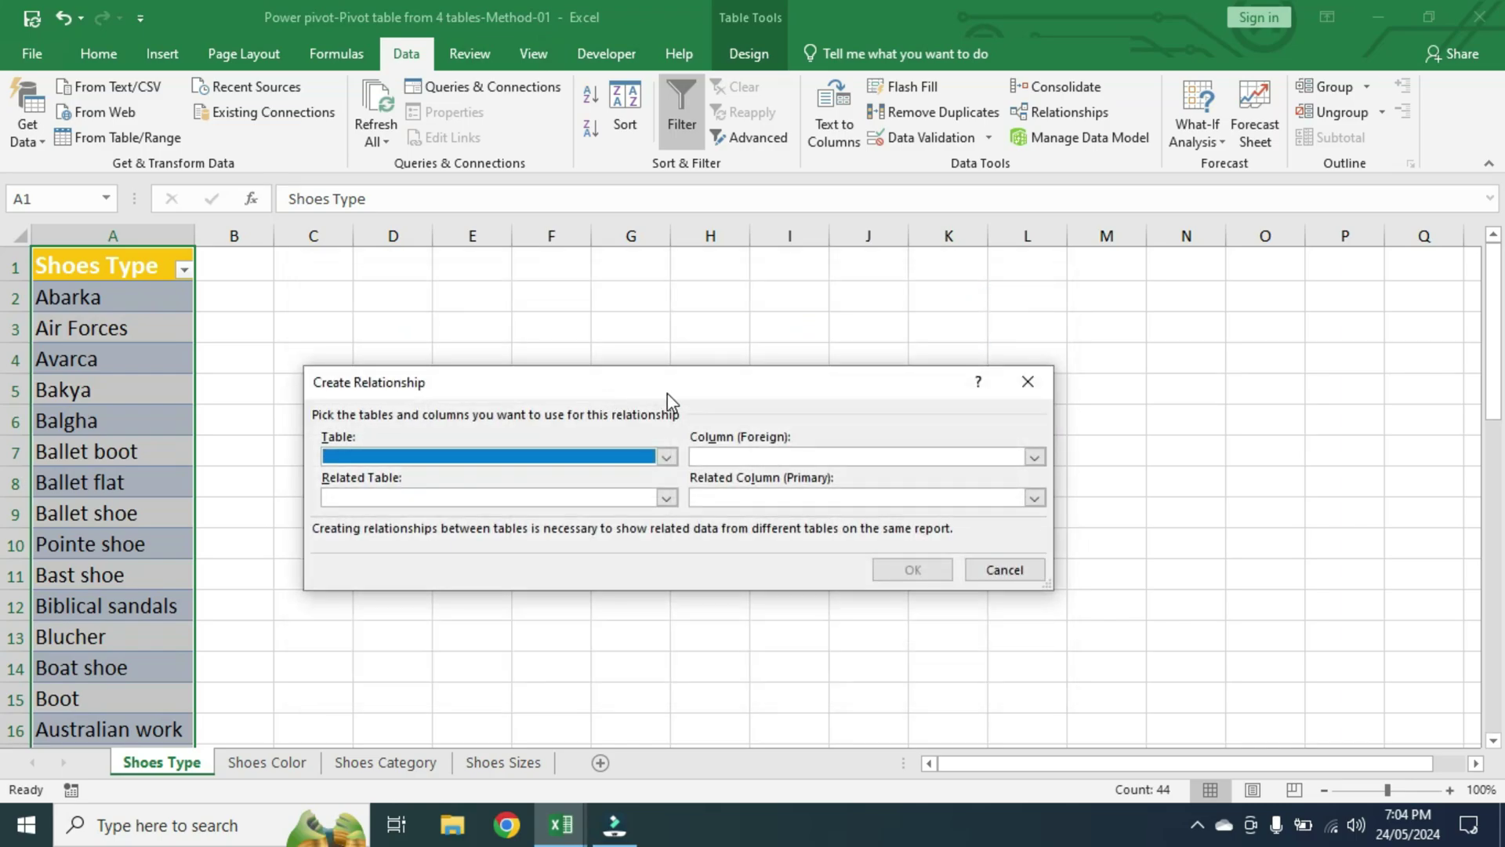
pyautogui.moveTo(667, 391); pyautogui.dragTo(707, 317)
pyautogui.click(673, 462)
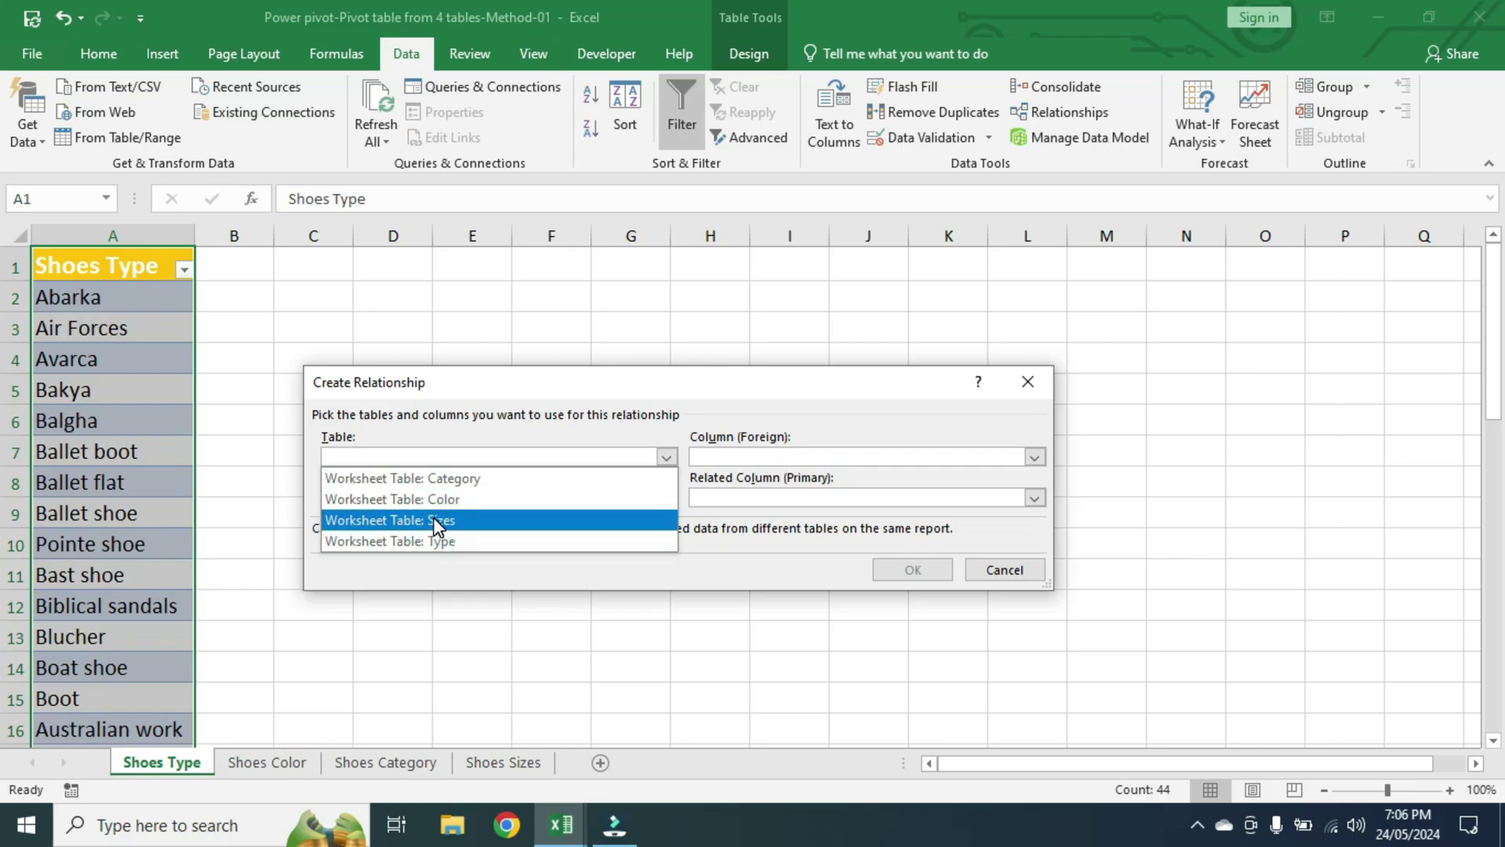
pyautogui.click(434, 520)
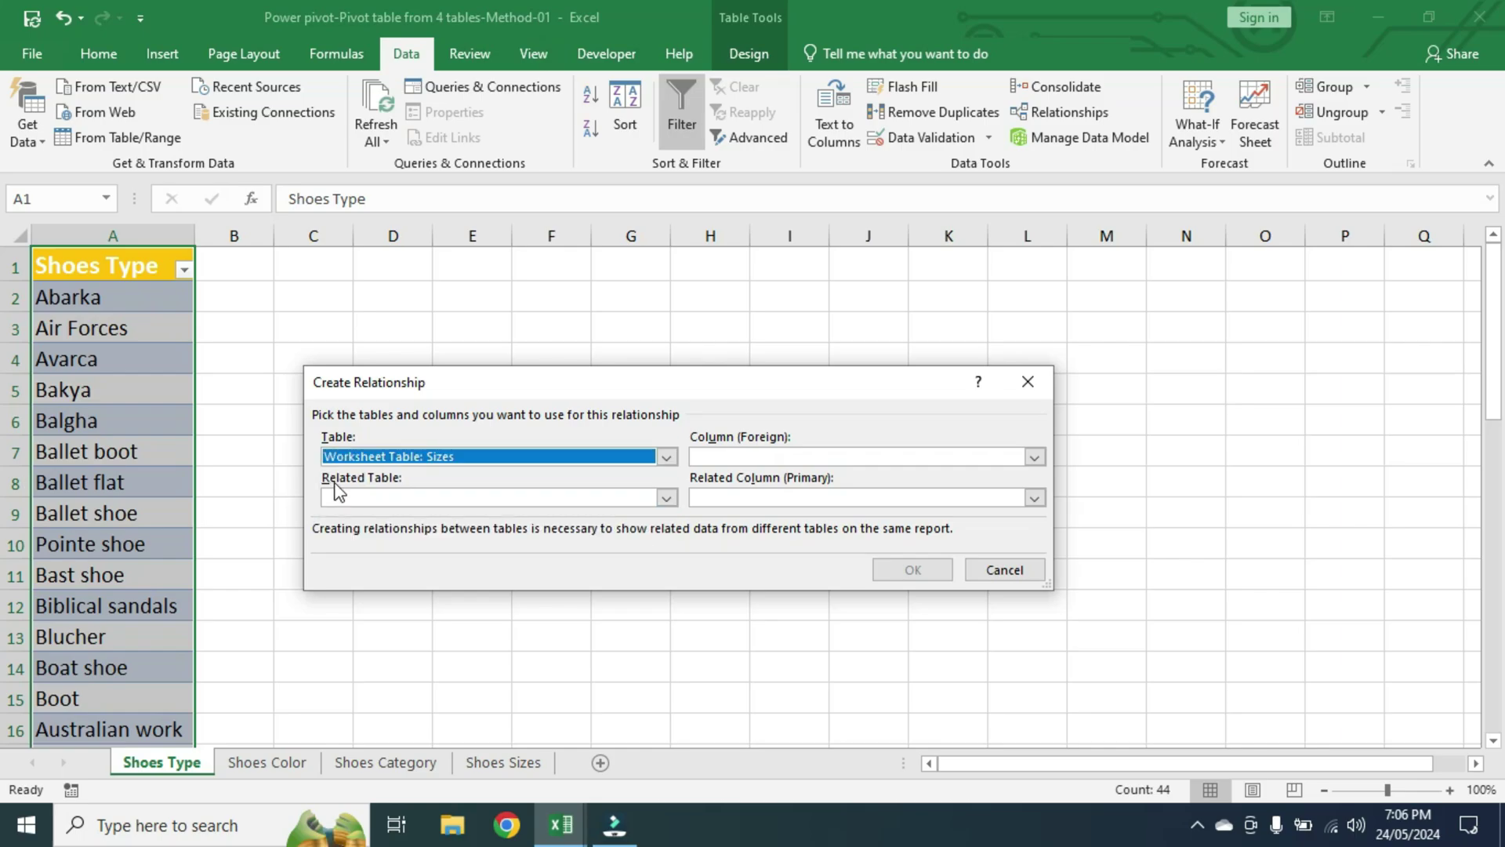
pyautogui.click(665, 499)
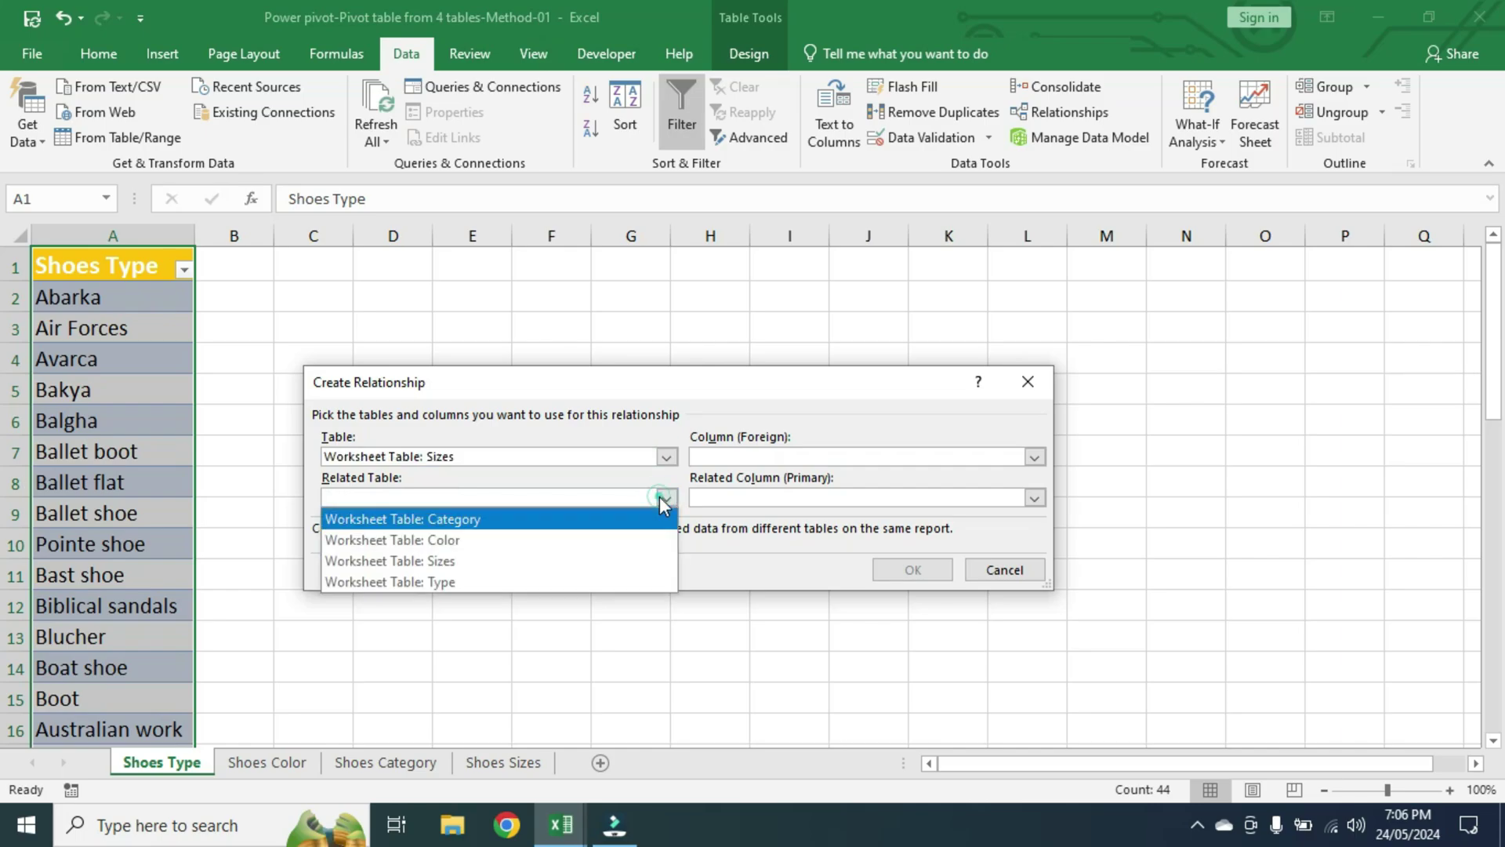
pyautogui.click(458, 520)
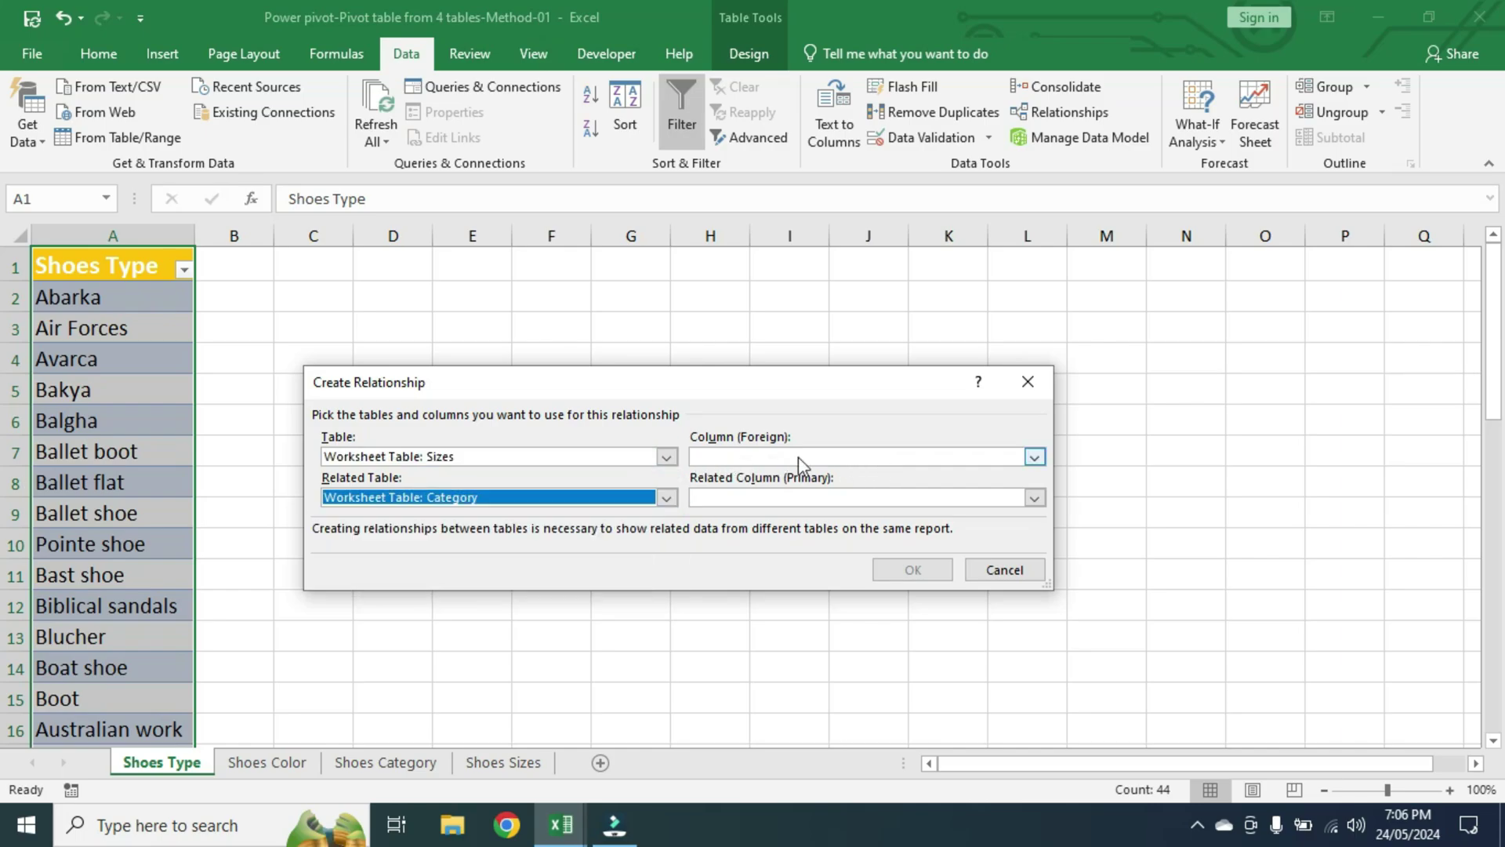
pyautogui.click(1033, 458)
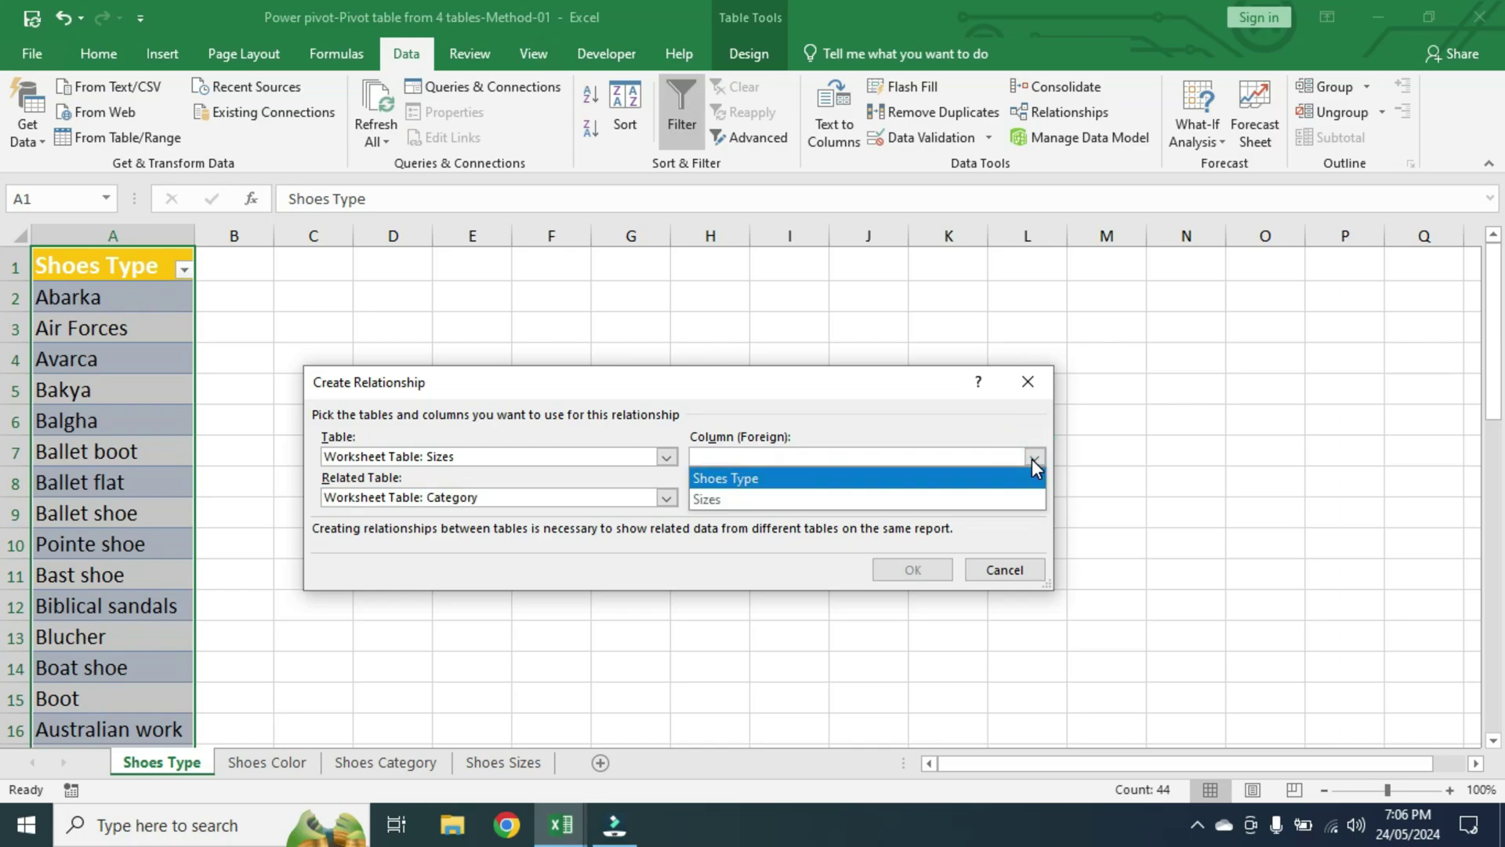
pyautogui.click(750, 484)
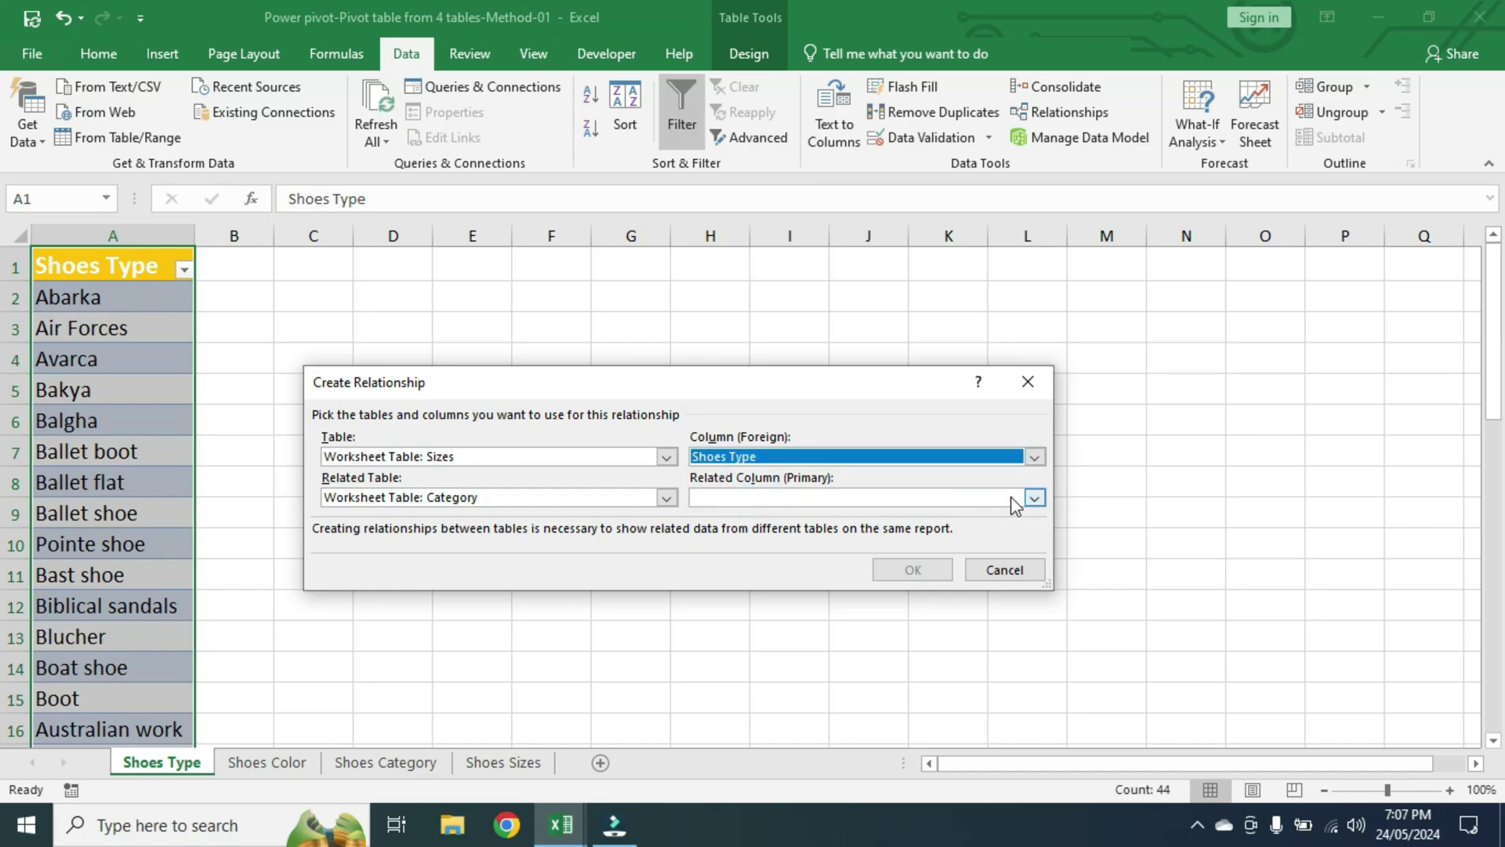
pyautogui.click(1035, 499)
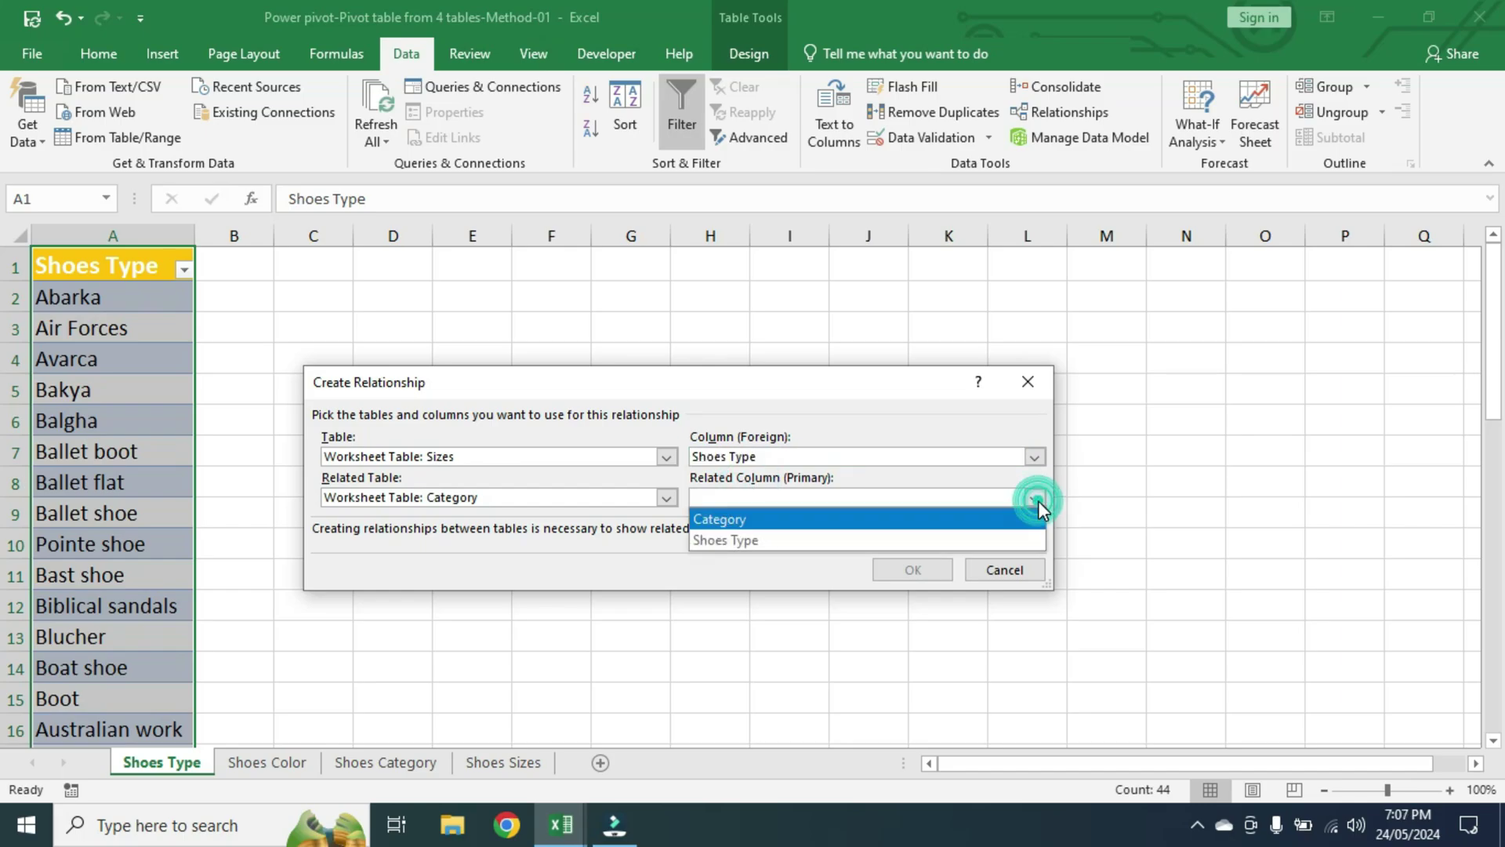
pyautogui.click(746, 541)
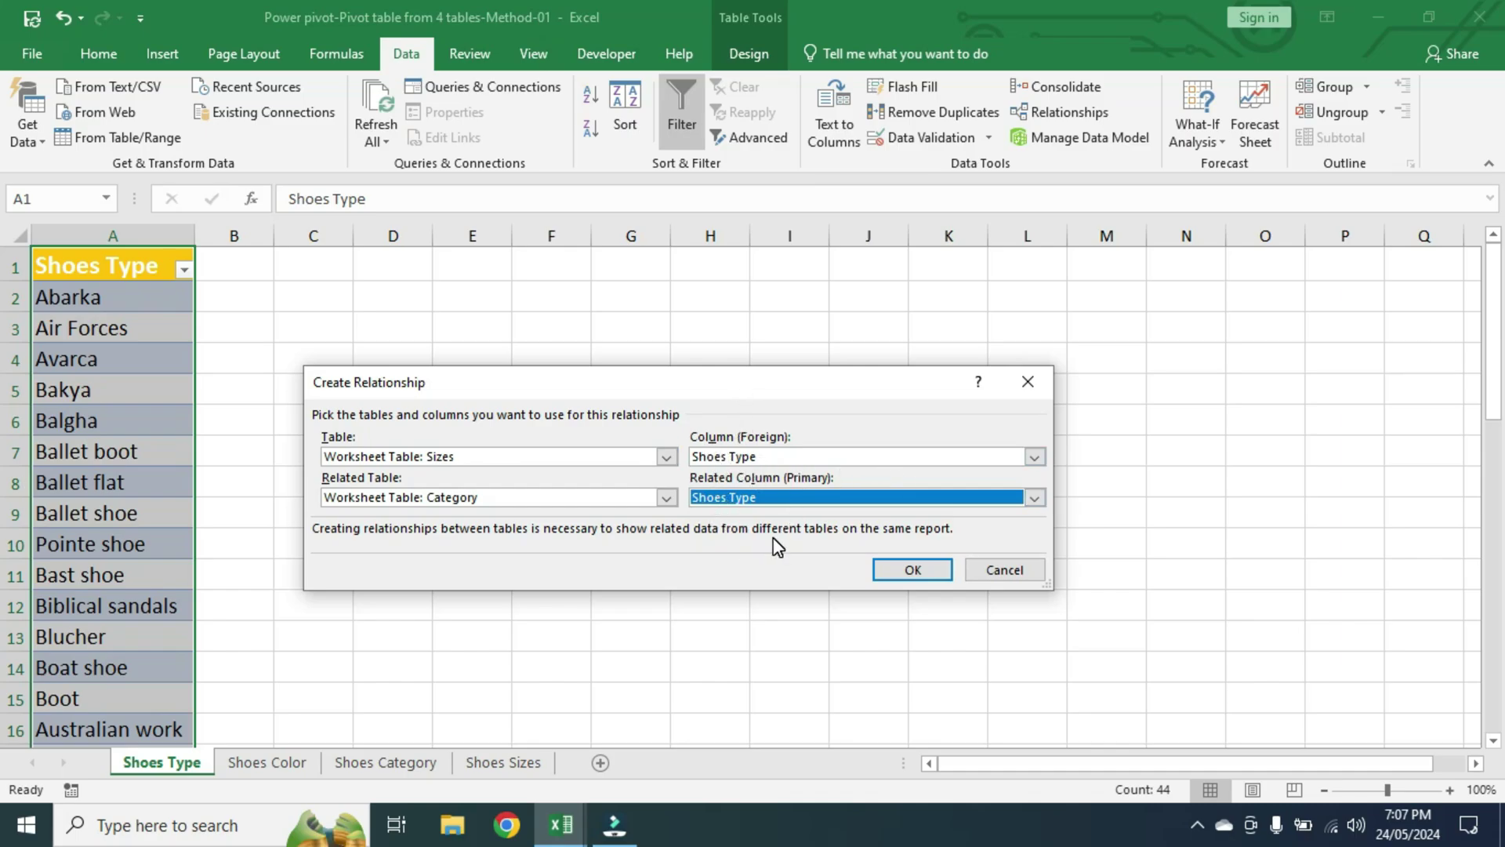
pyautogui.click(905, 570)
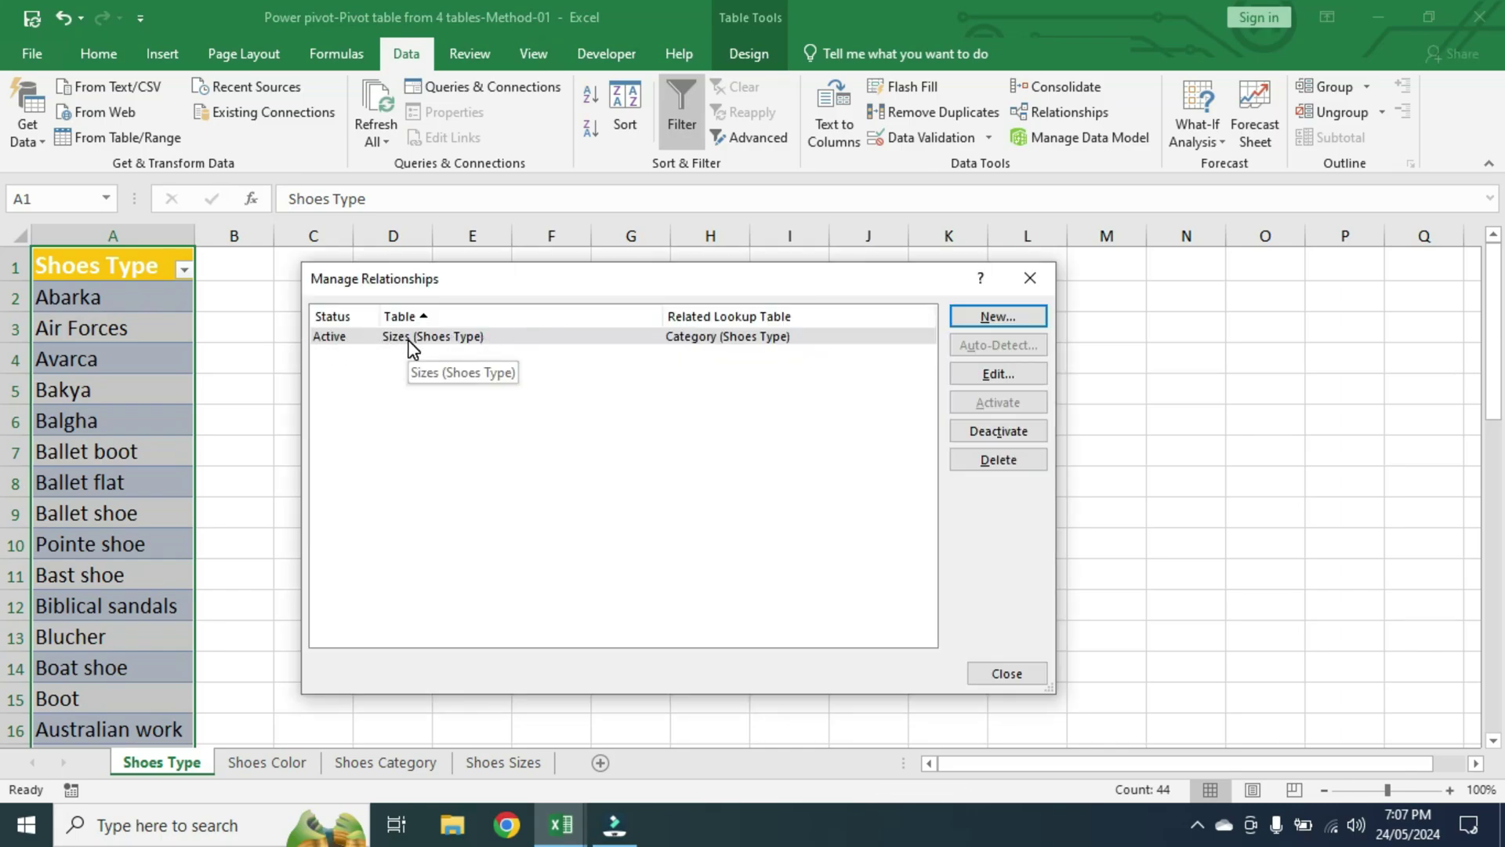
# Add a relationship from Sizes (Shoes Type) to Color (Shoes Type).
pyautogui.click(1012, 317)
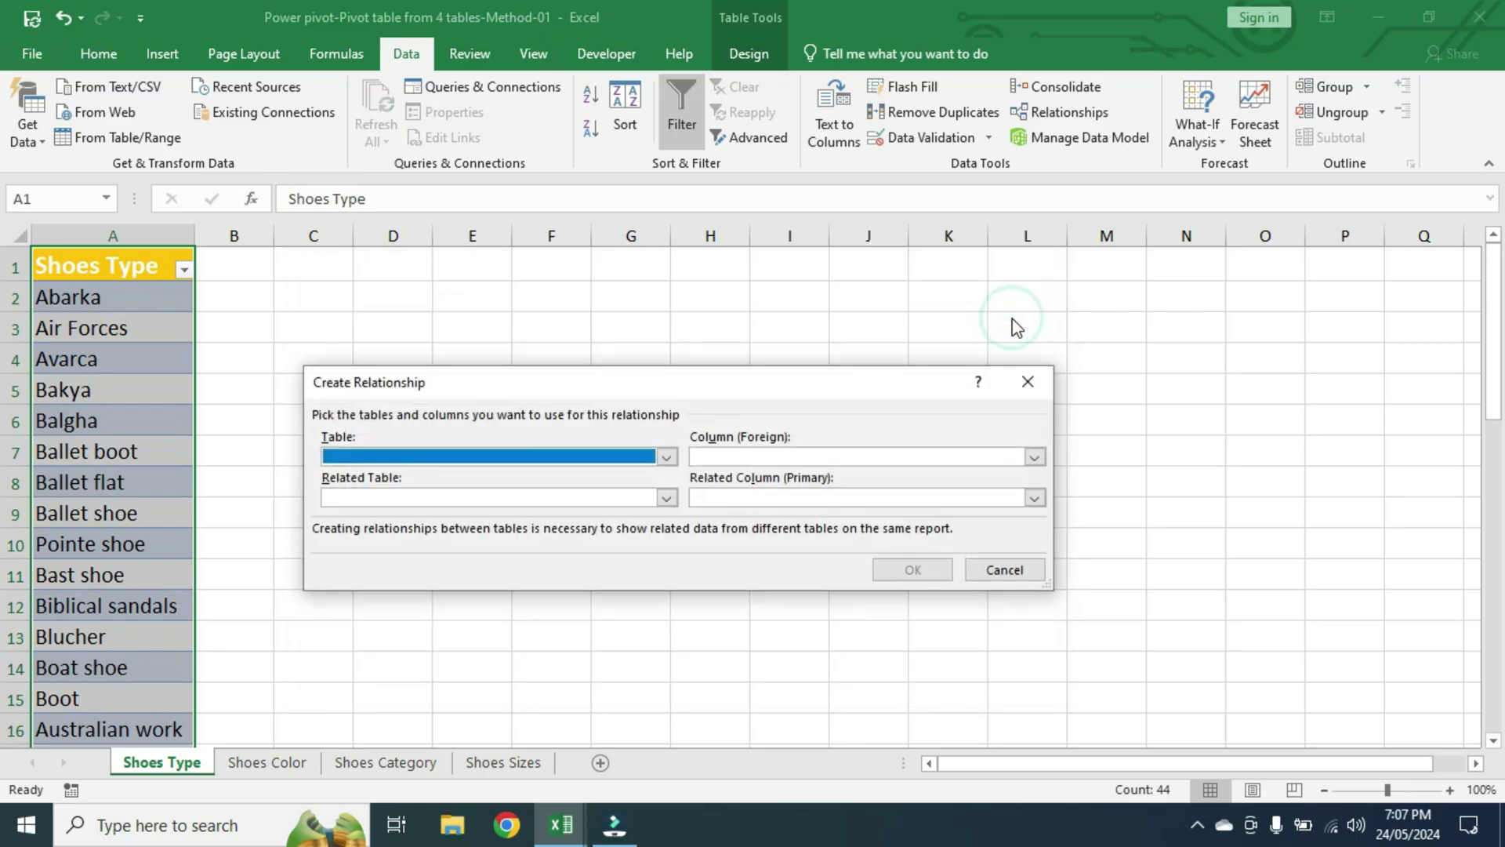
pyautogui.click(666, 457)
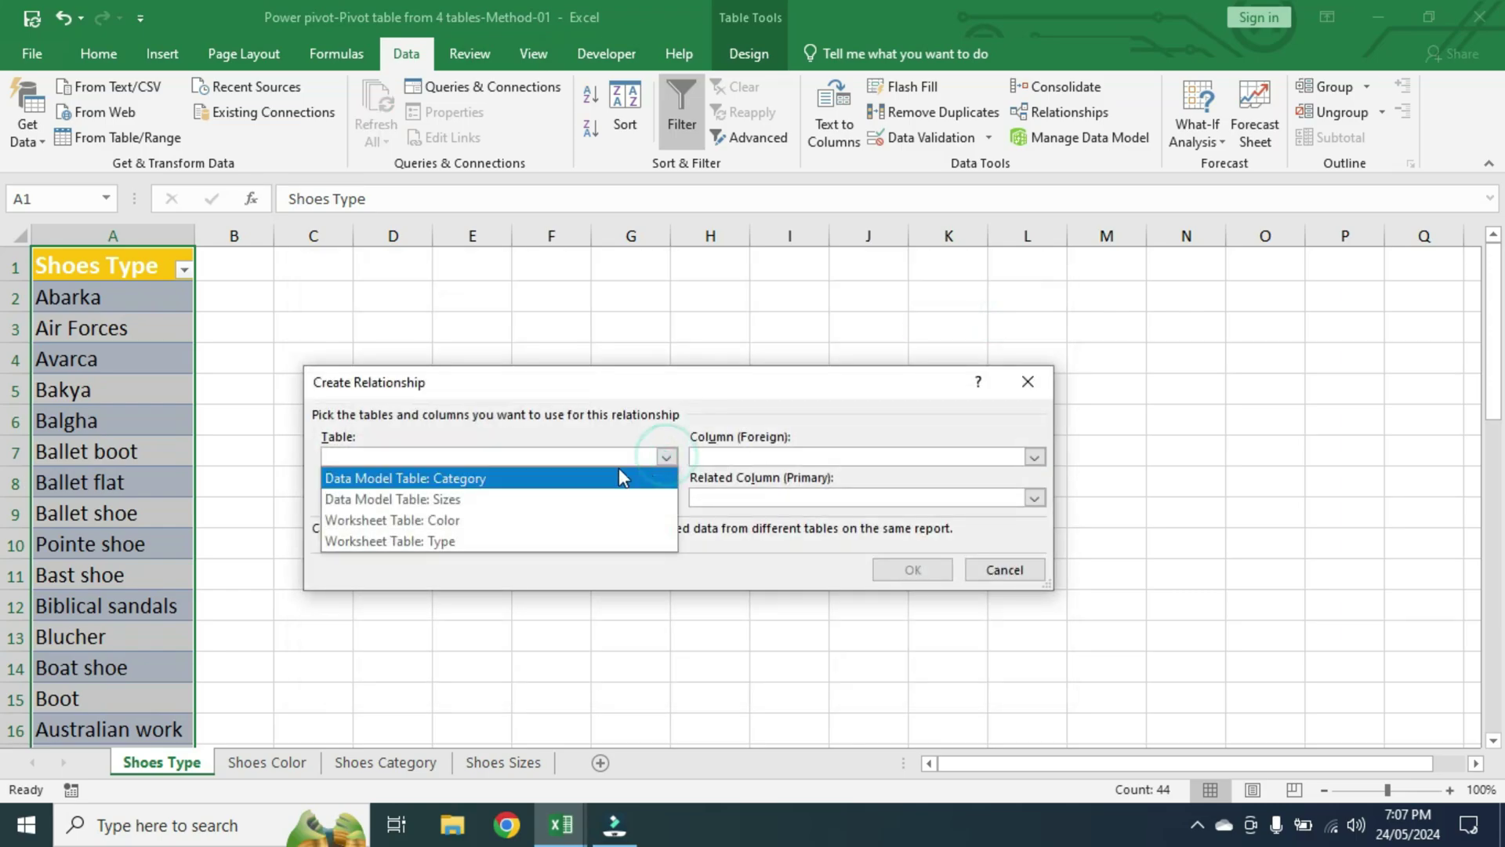
pyautogui.click(462, 499)
pyautogui.click(671, 499)
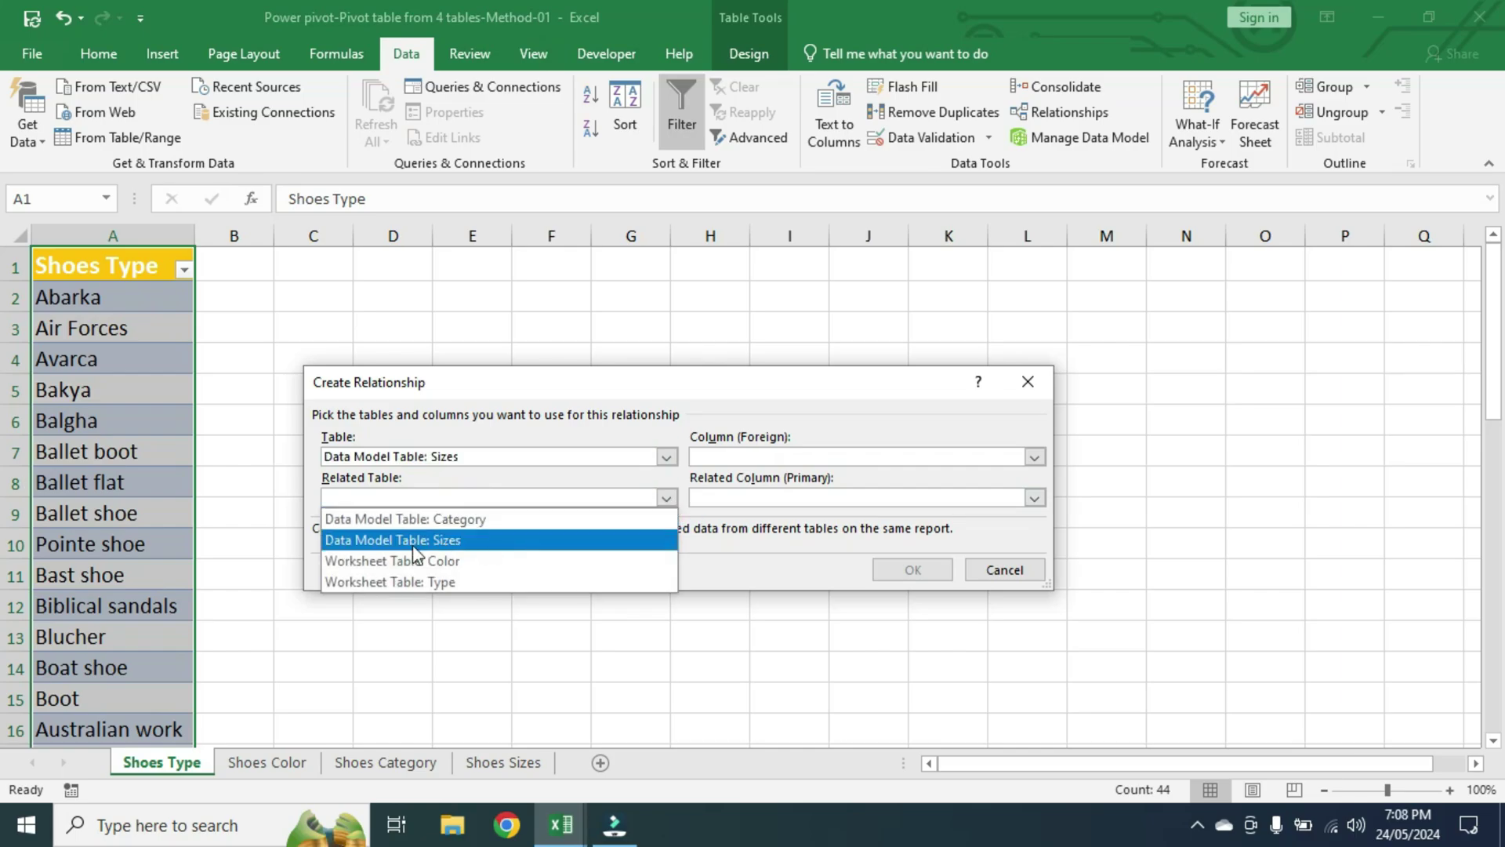
pyautogui.click(407, 554)
pyautogui.click(1035, 458)
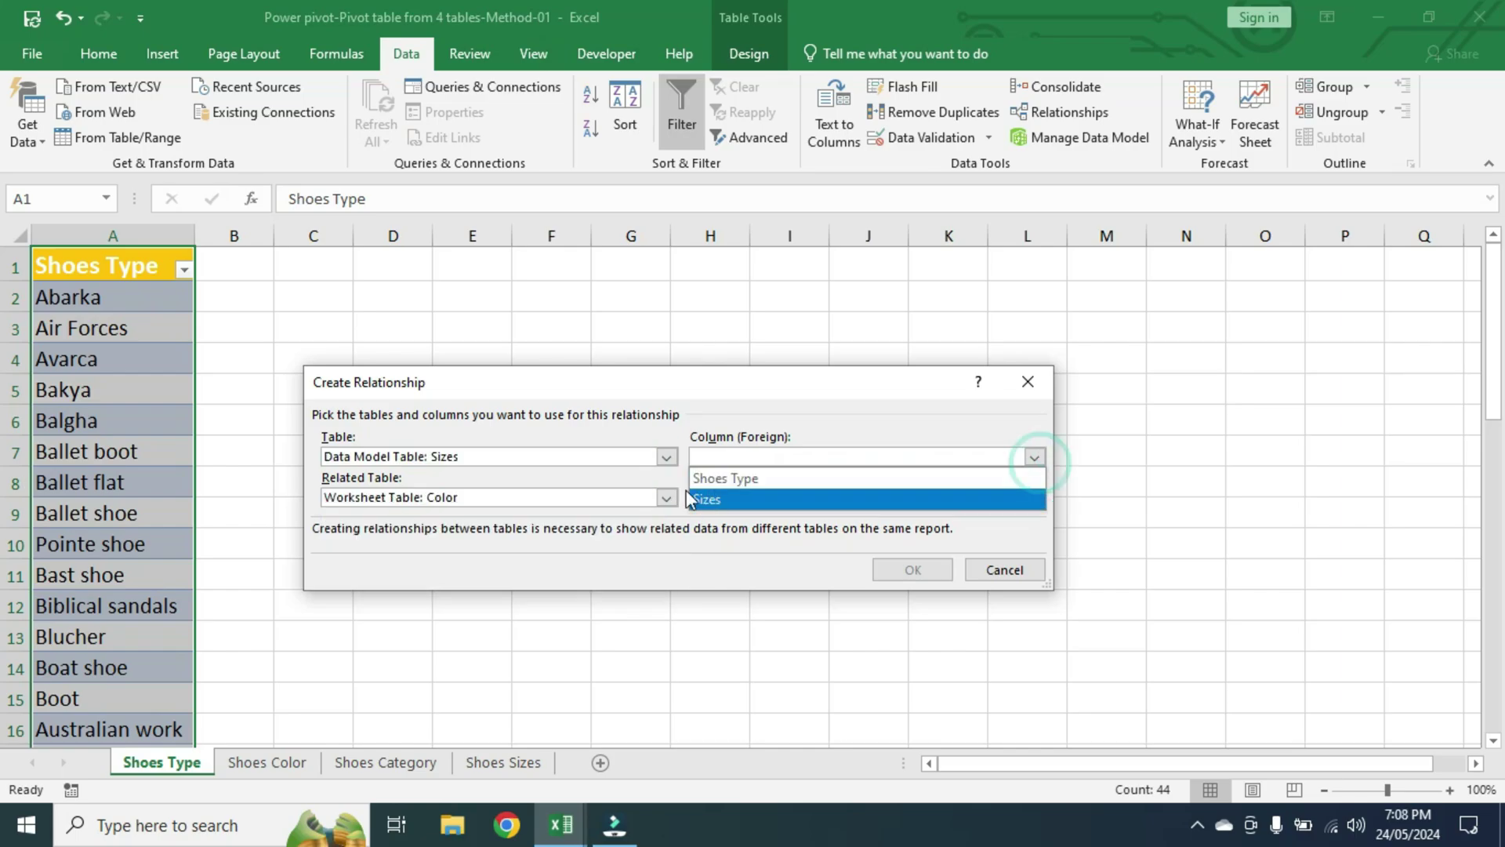
pyautogui.click(741, 480)
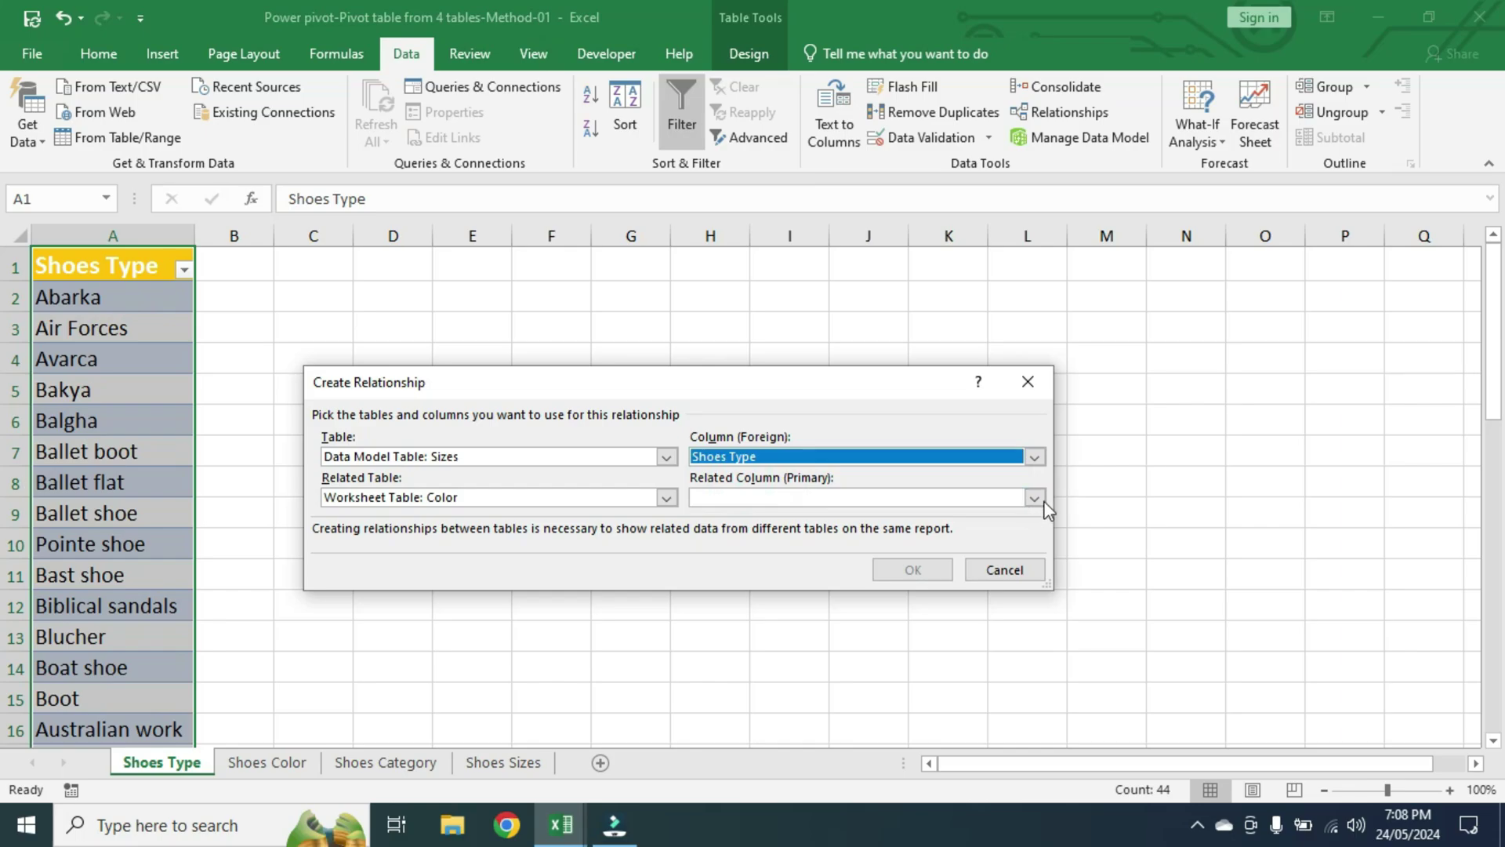
pyautogui.click(1035, 499)
pyautogui.click(736, 535)
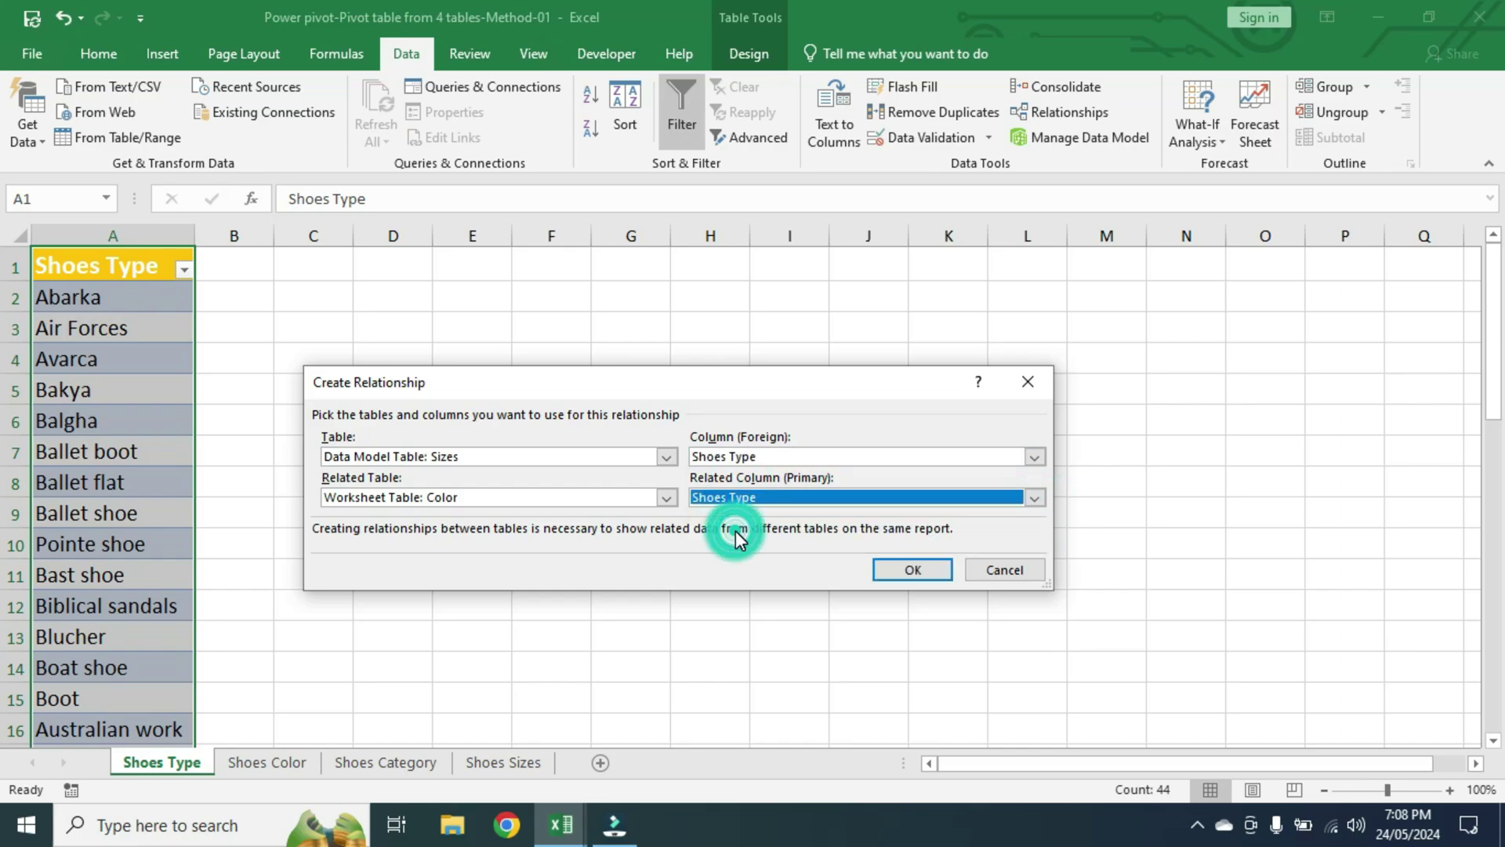
pyautogui.click(910, 571)
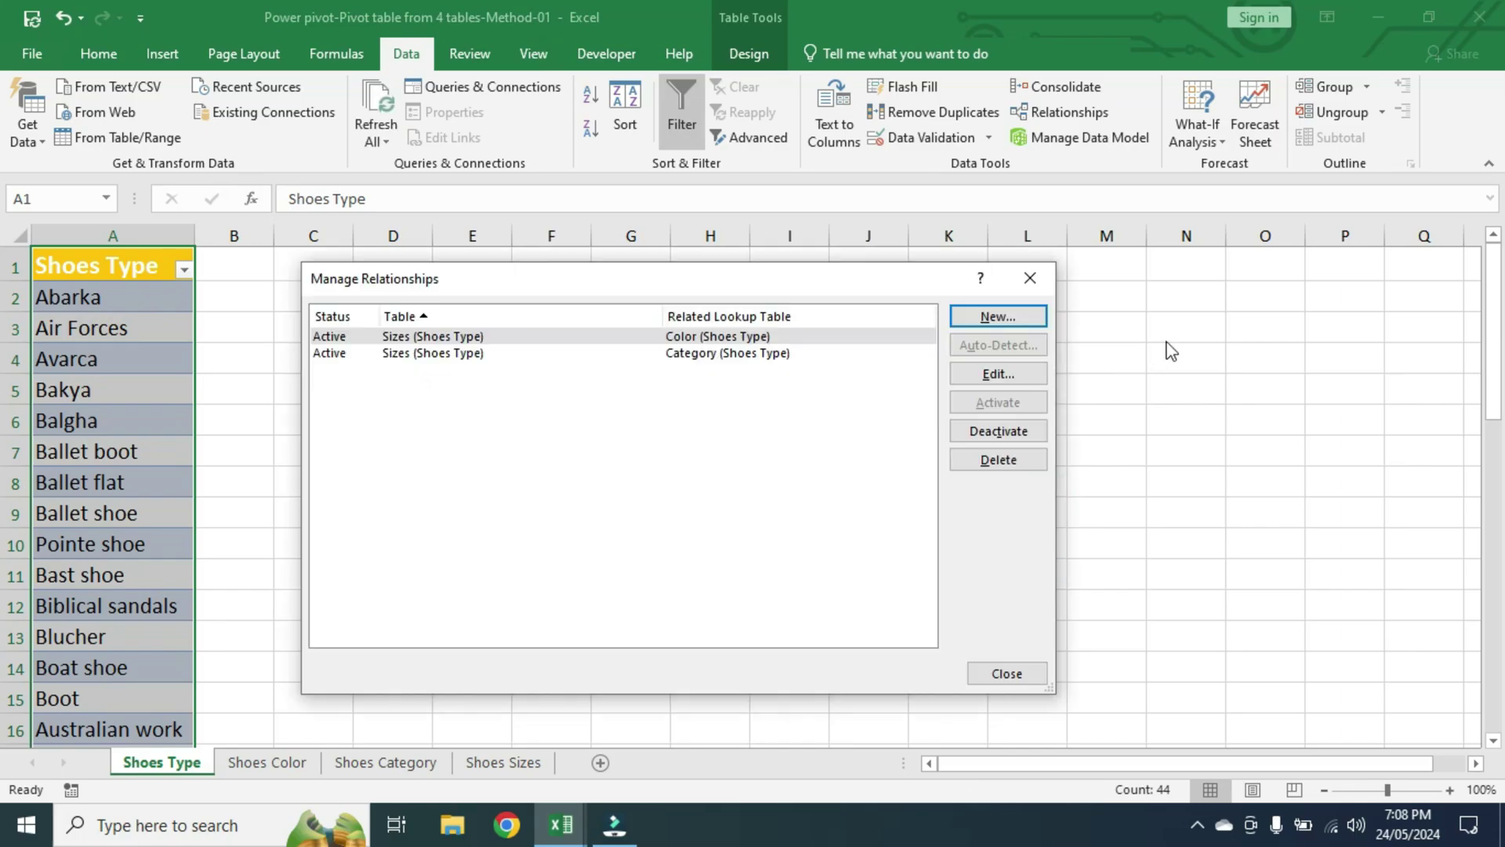
# Add a relationship from Sizes (Shoes Type) to Type (Shoes Type).
pyautogui.click(998, 317)
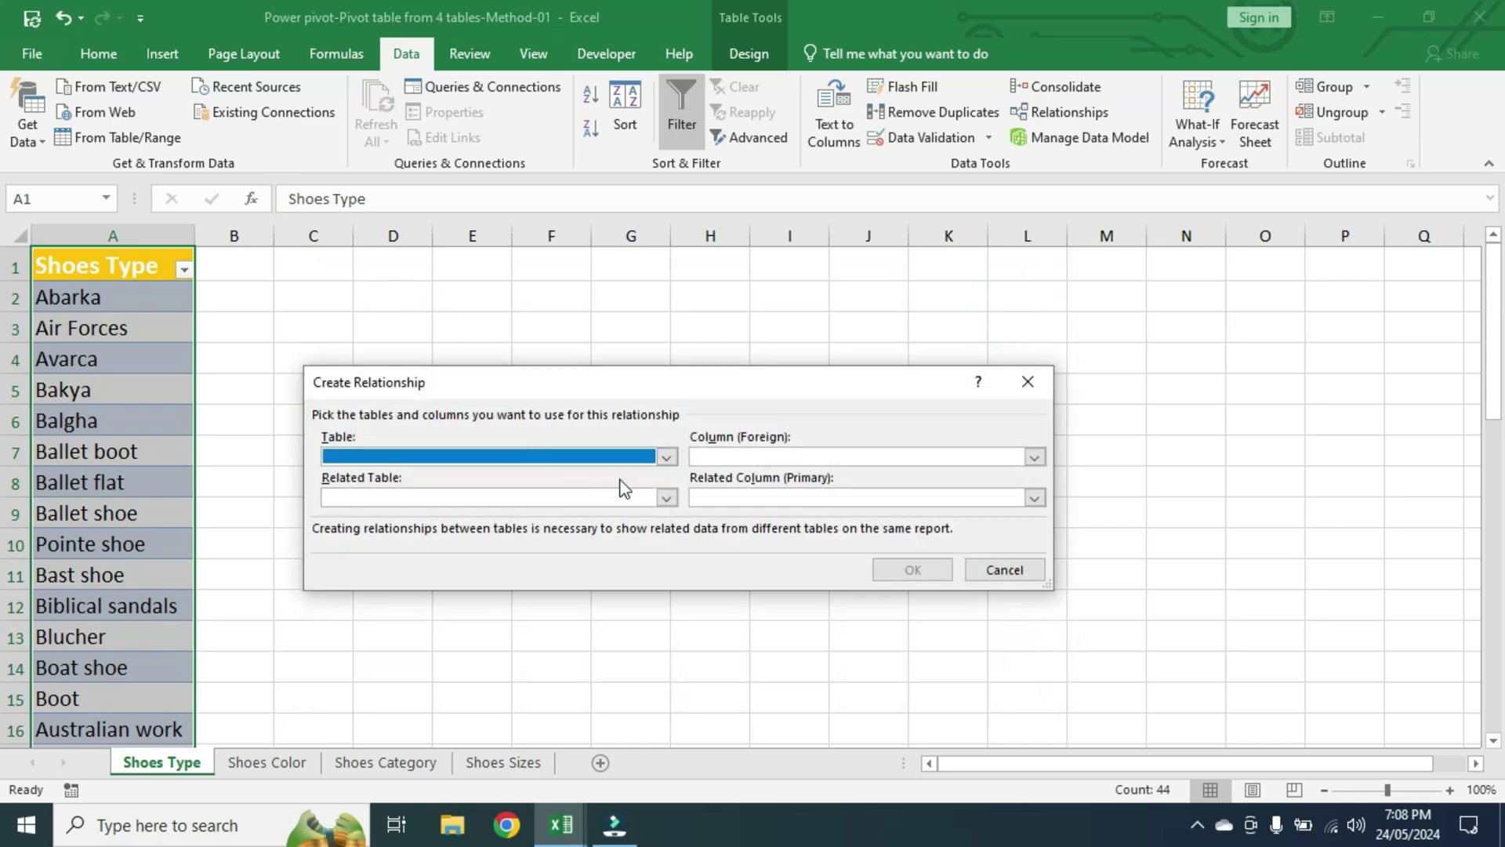
pyautogui.click(665, 457)
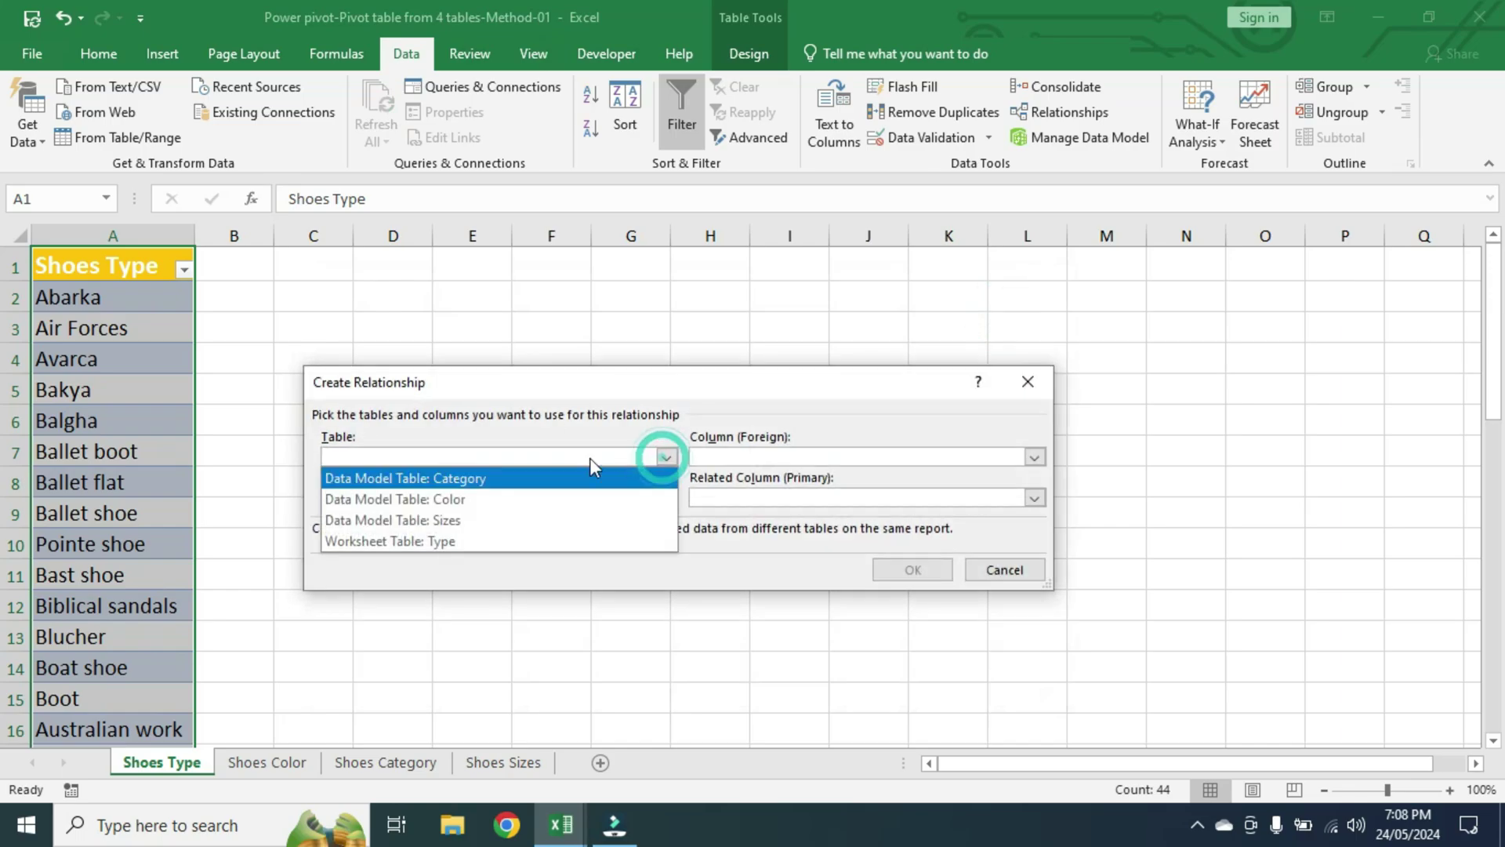
pyautogui.click(461, 524)
pyautogui.click(666, 497)
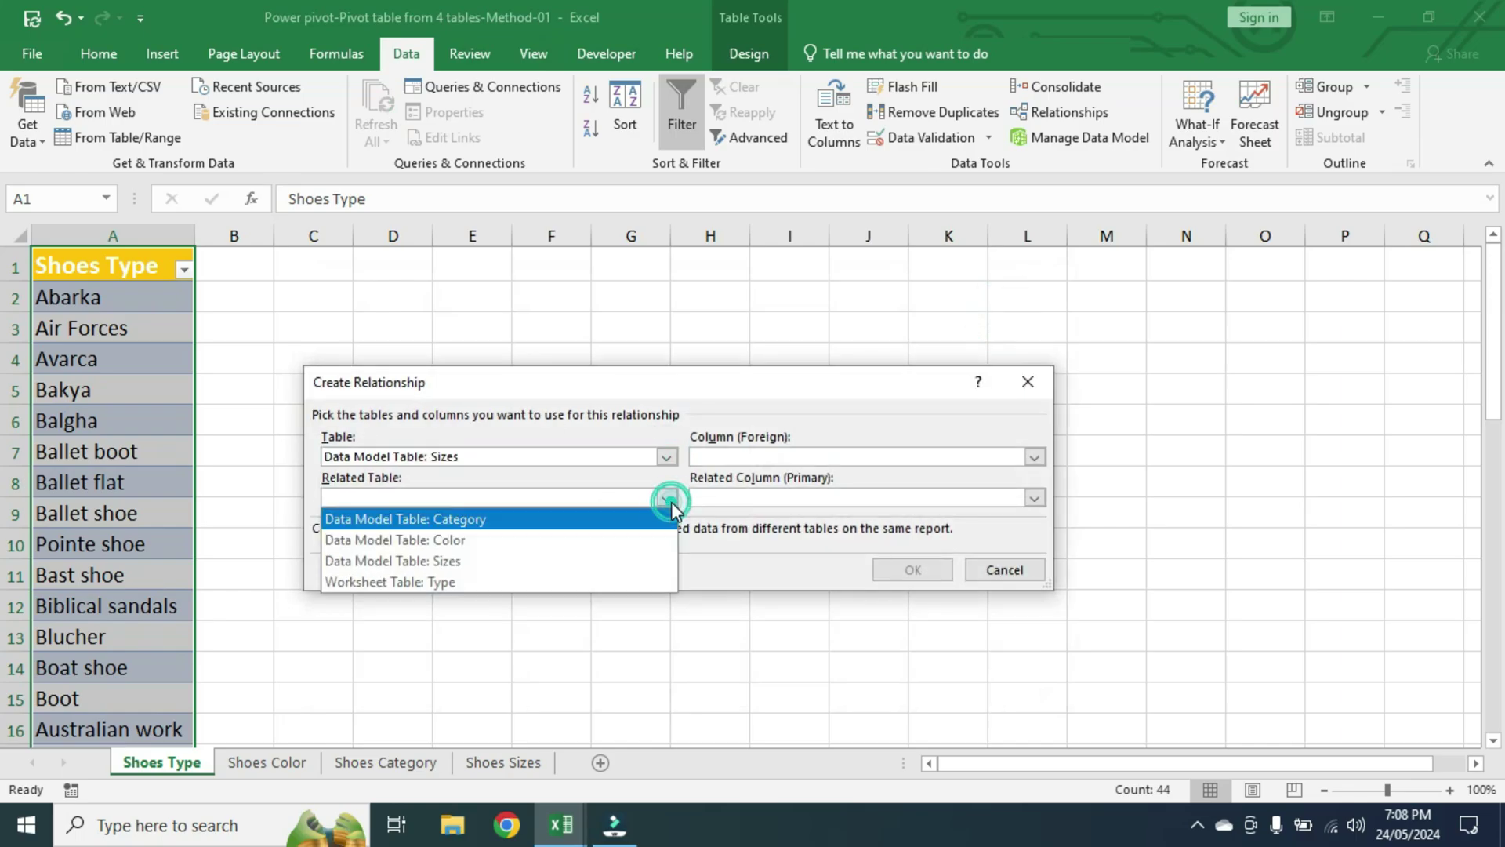
pyautogui.click(436, 574)
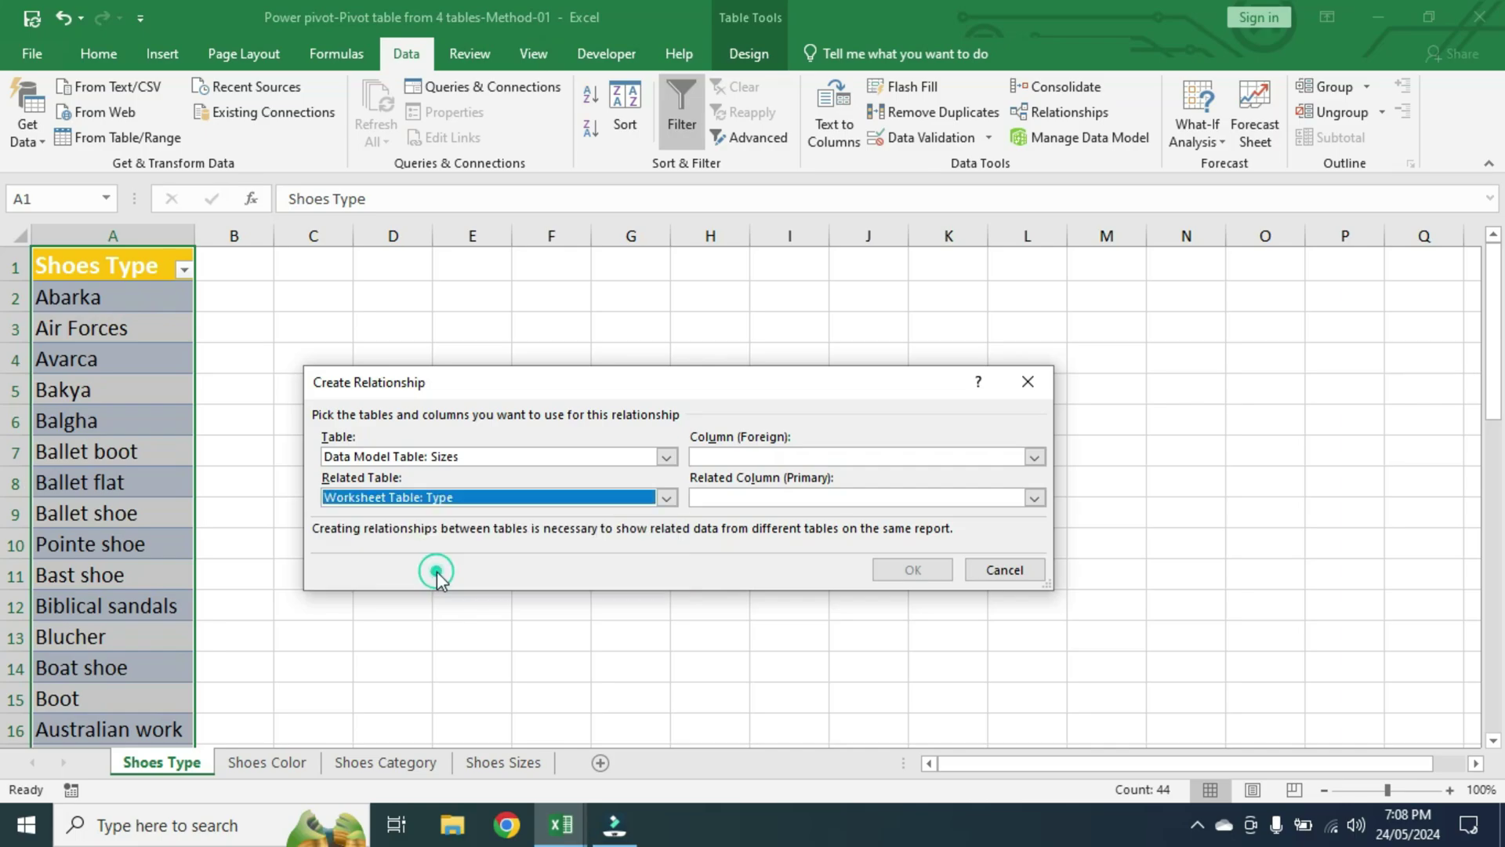
pyautogui.click(1033, 456)
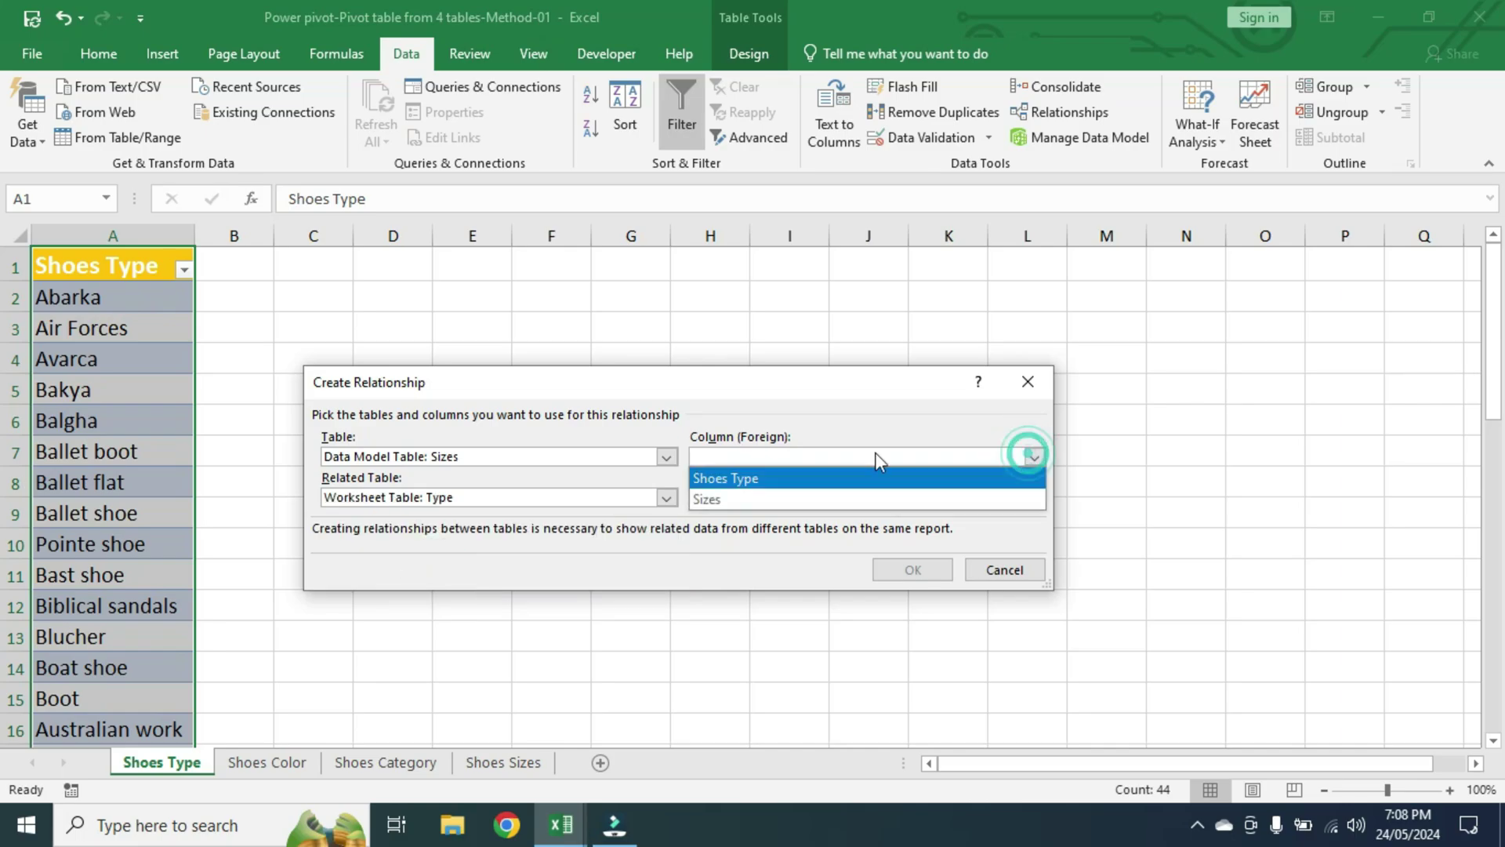
pyautogui.click(757, 479)
pyautogui.click(1037, 499)
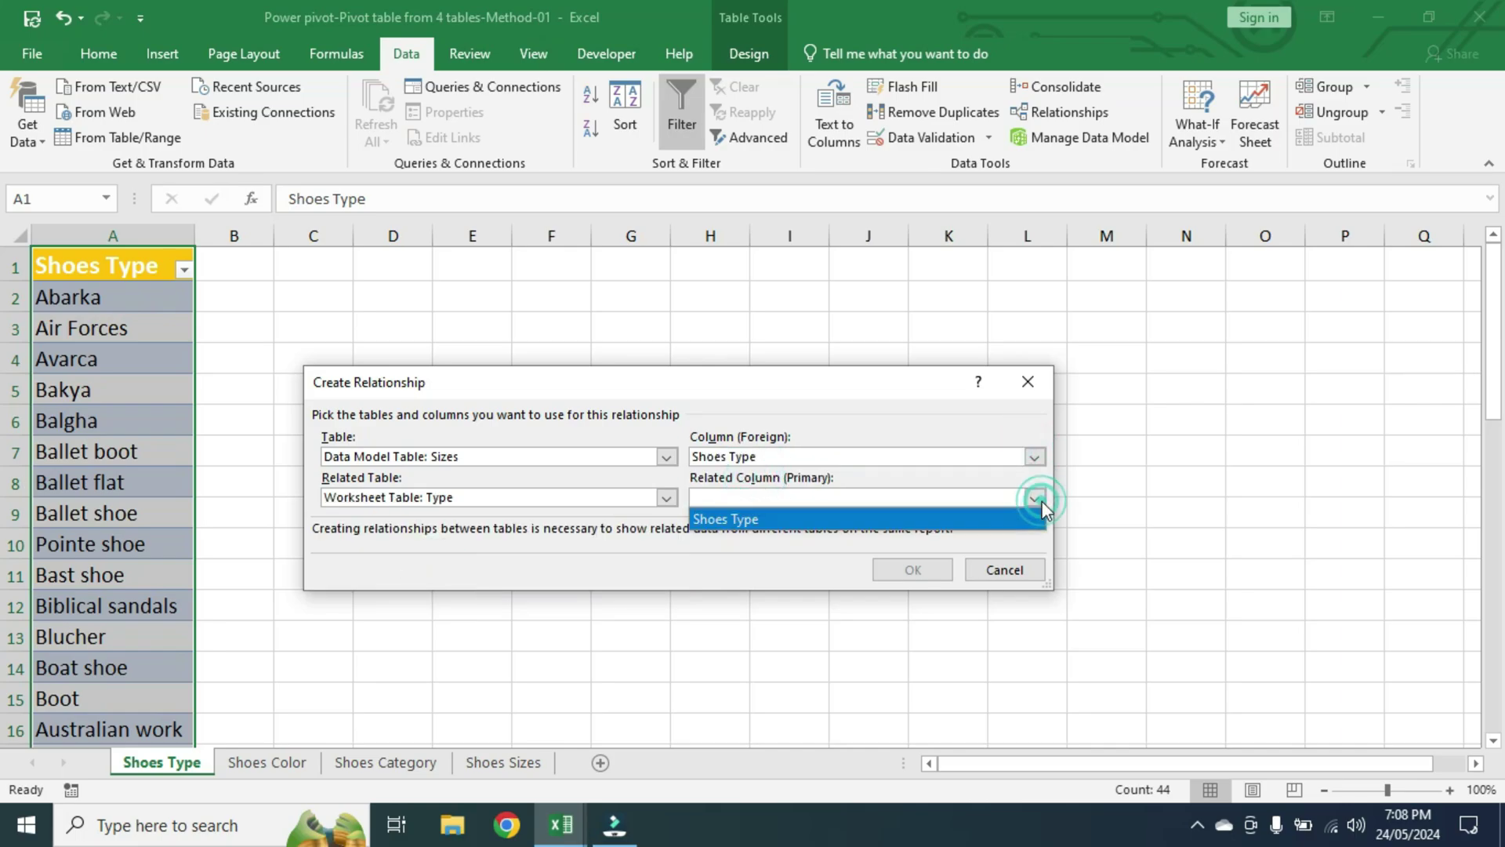
pyautogui.click(733, 521)
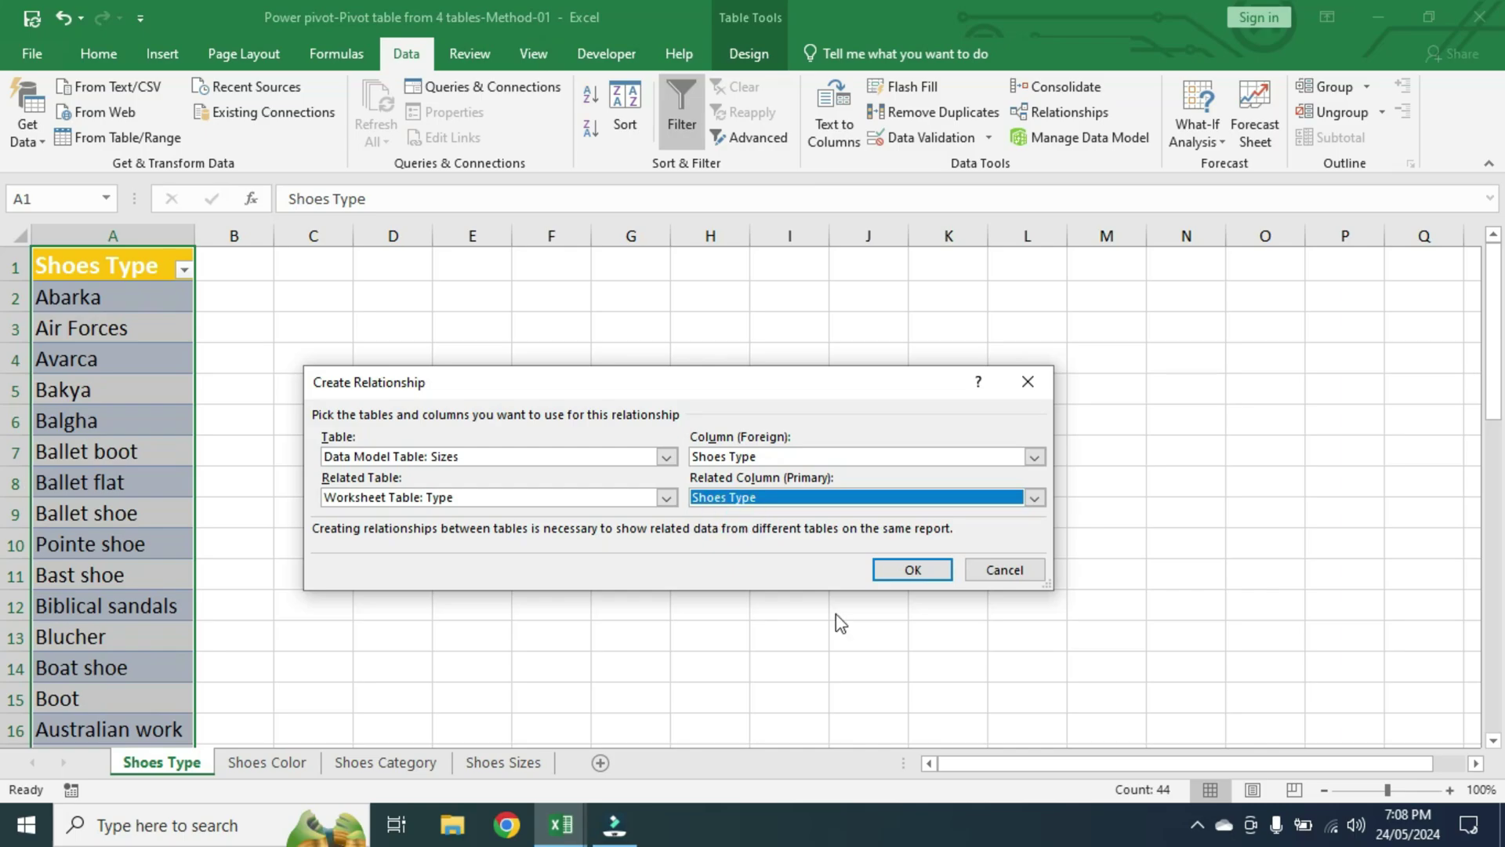
pyautogui.click(938, 573)
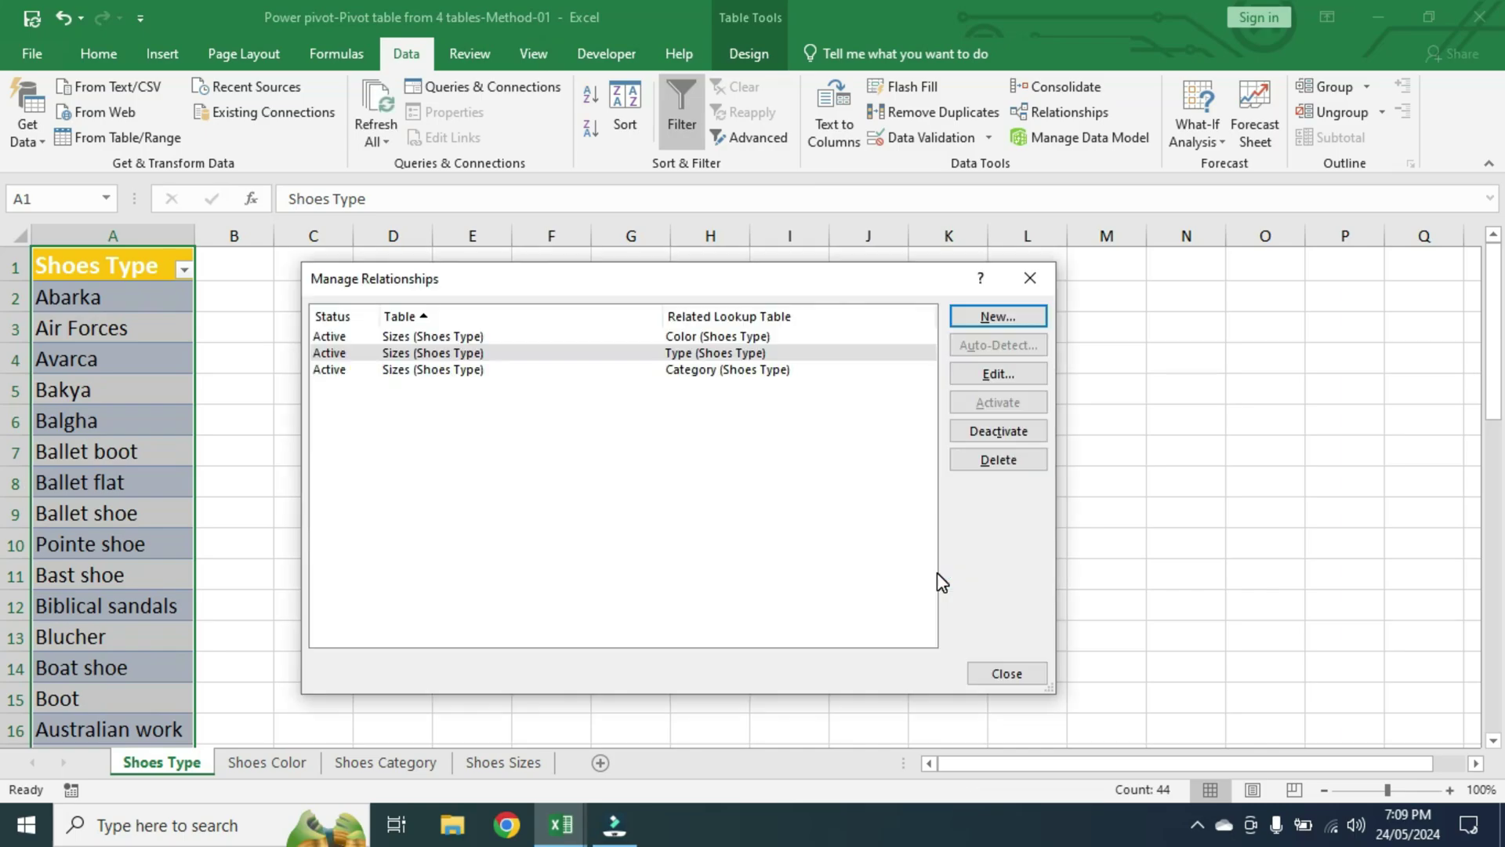
# Close Manage Relationships and select the Type table's Shoes Type column.
pyautogui.click(1027, 674)
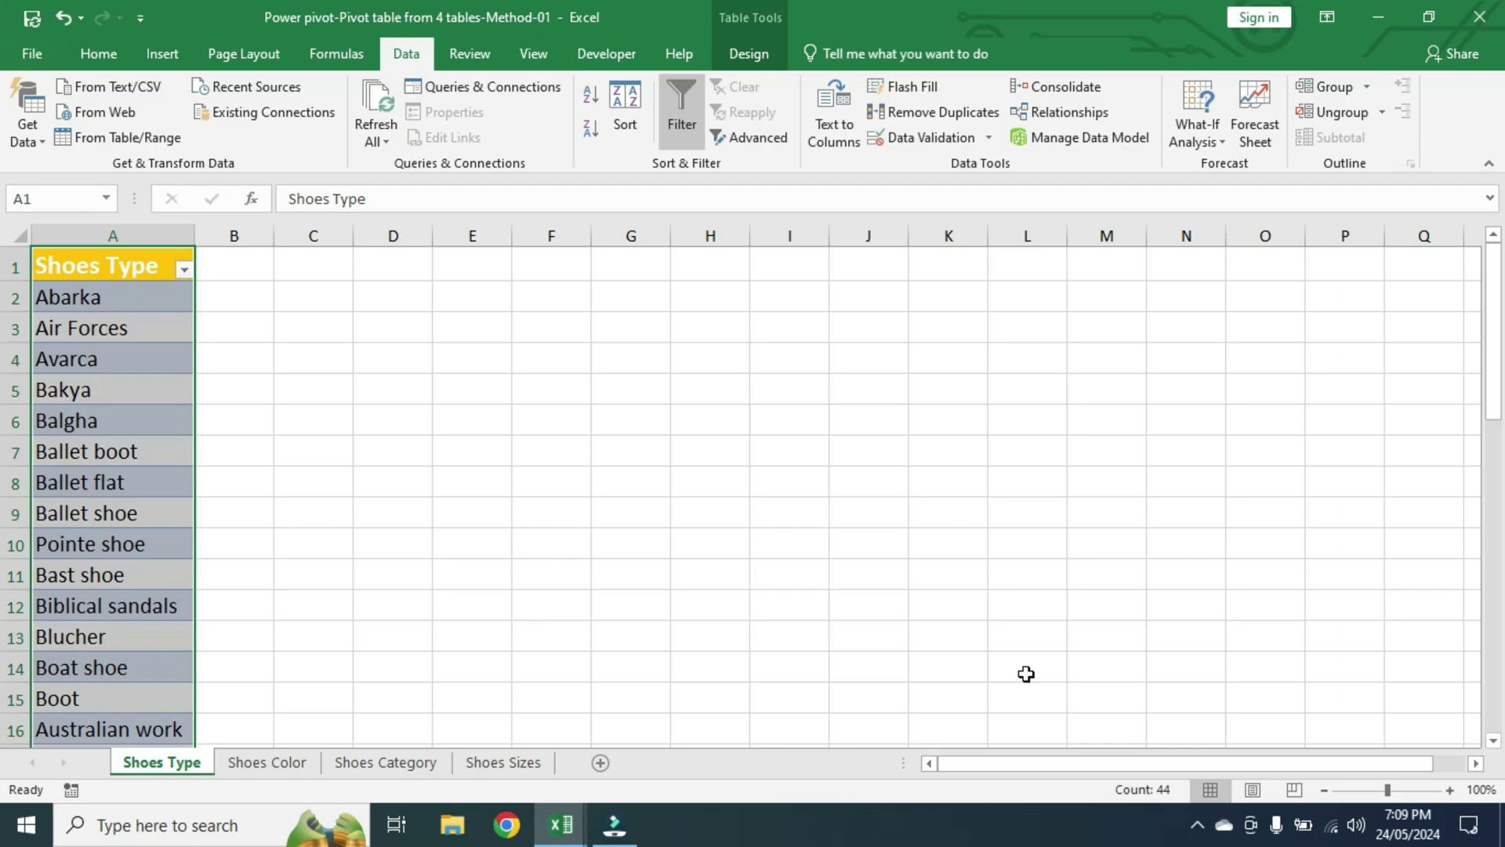
pyautogui.click(140, 461)
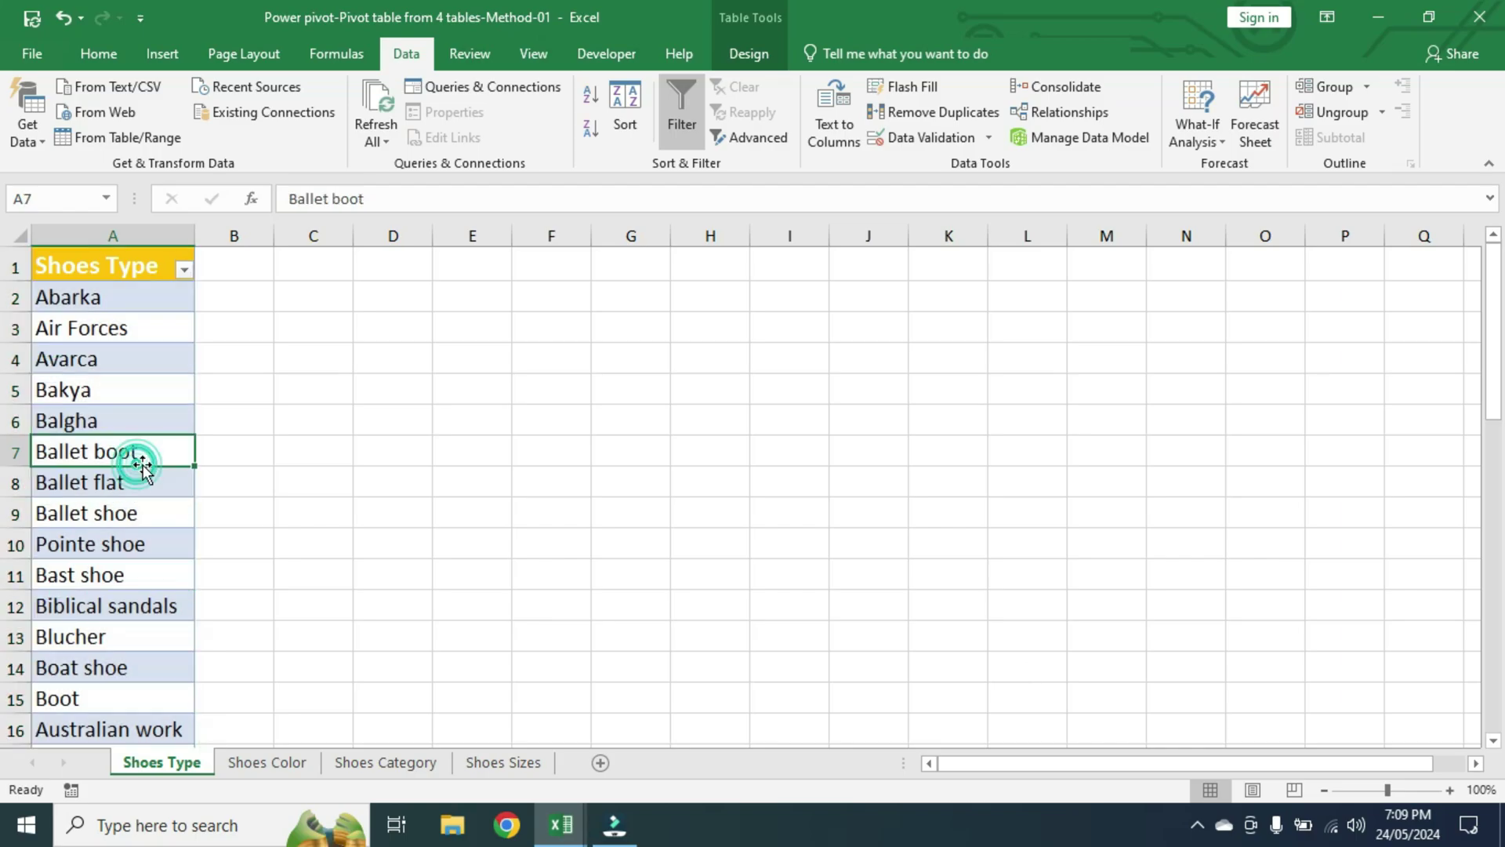
pyautogui.hotkey('ctrl', 'space')
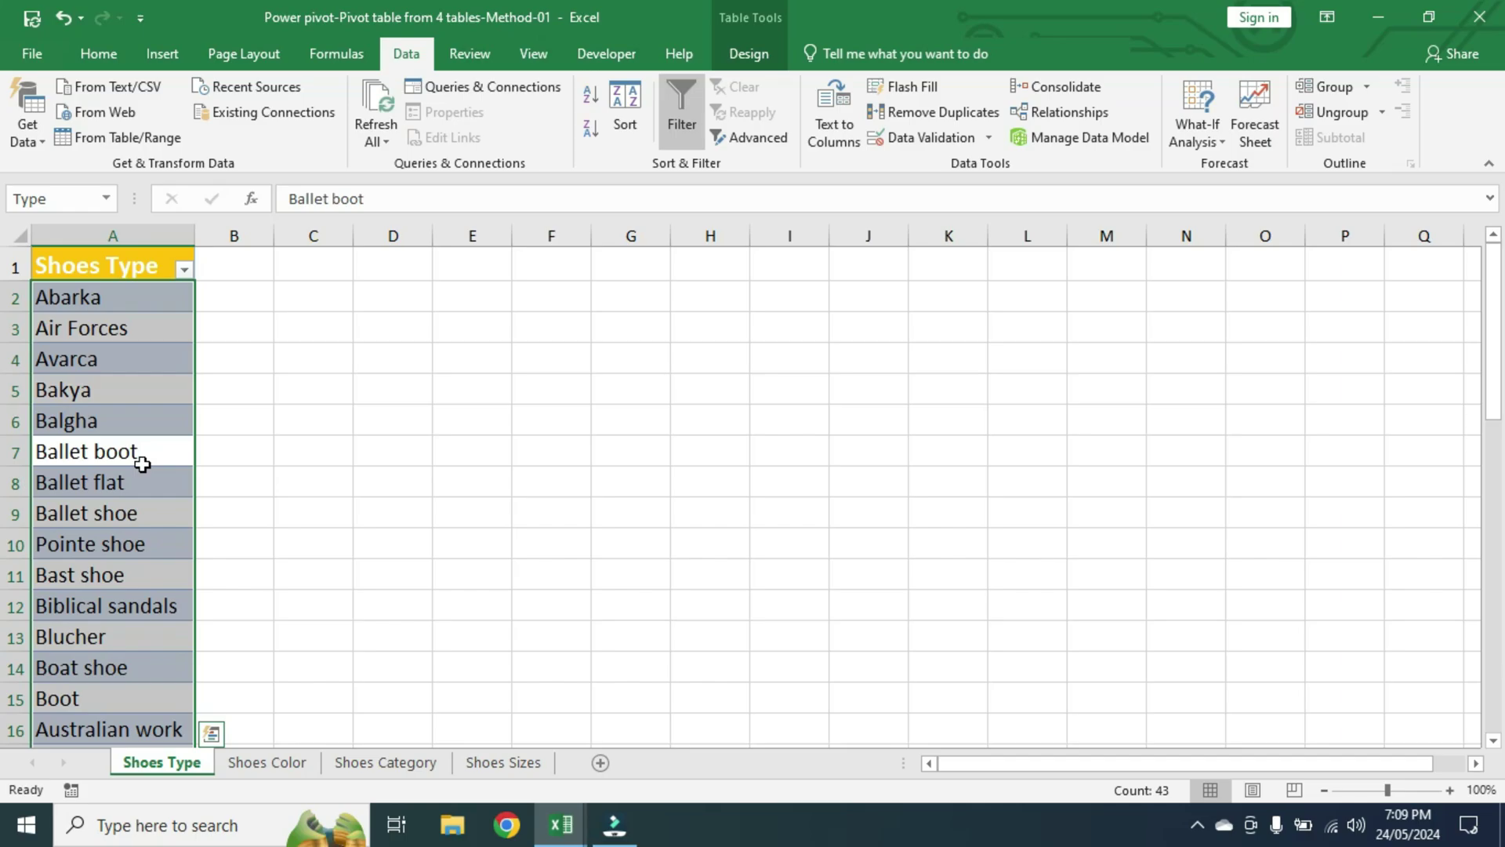
pyautogui.click(162, 55)
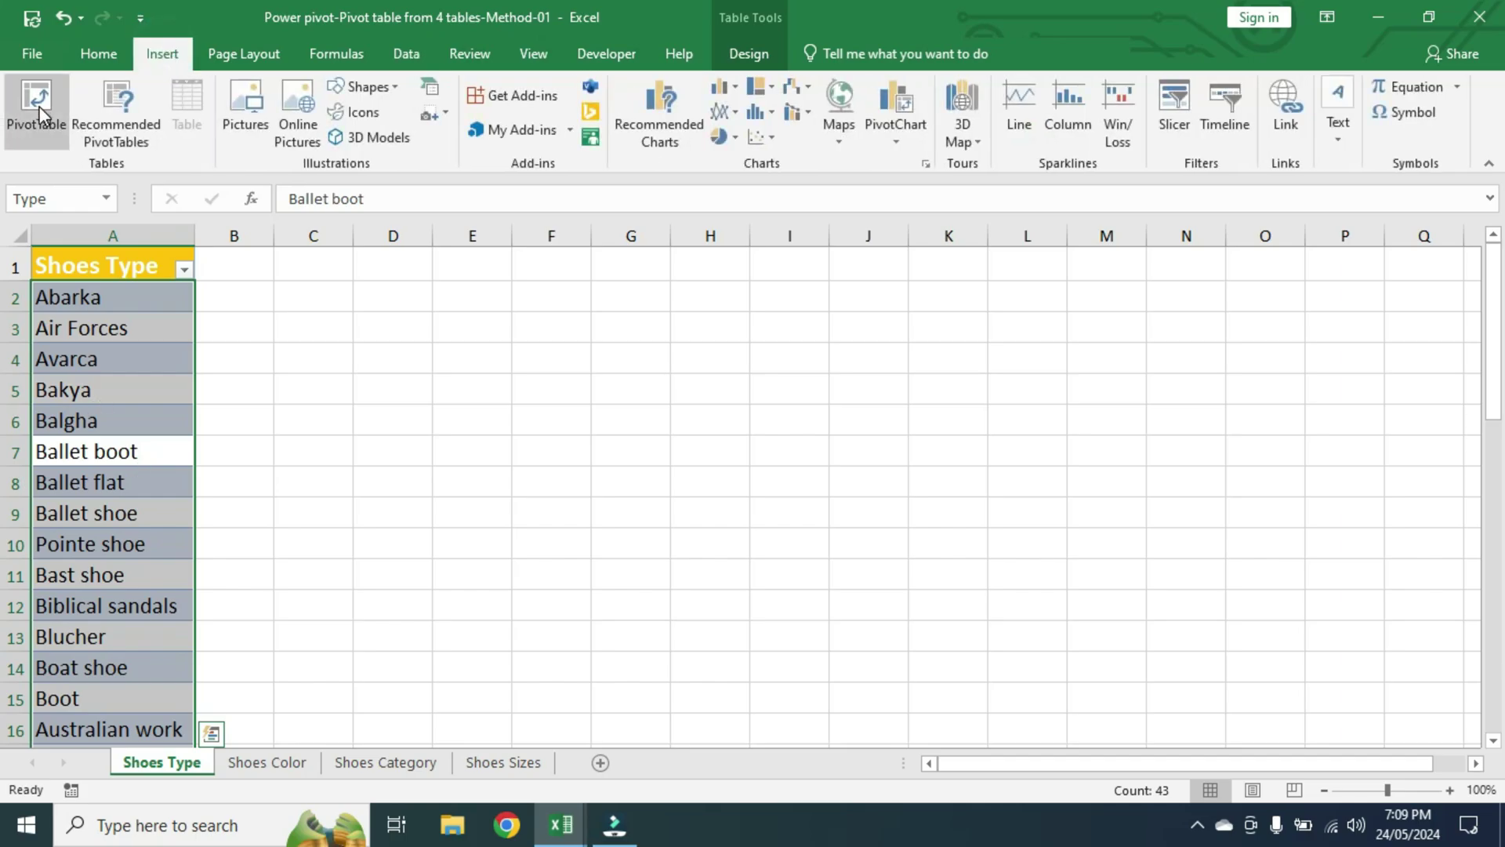
# Insert a PivotTable from the Type table on a new worksheet, adding it to the Data Model.
pyautogui.click(39, 106)
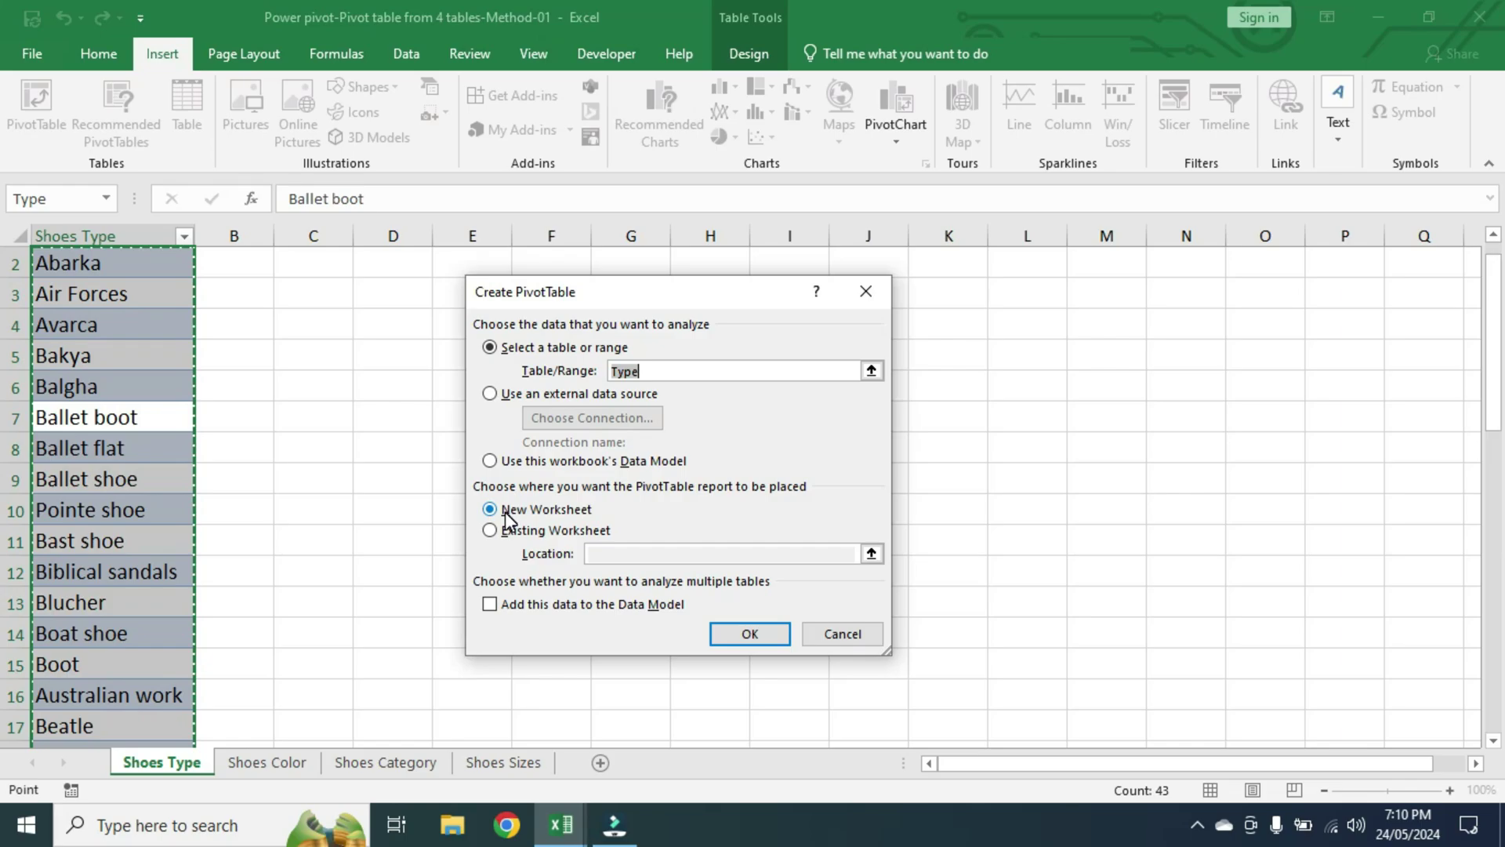
pyautogui.click(490, 605)
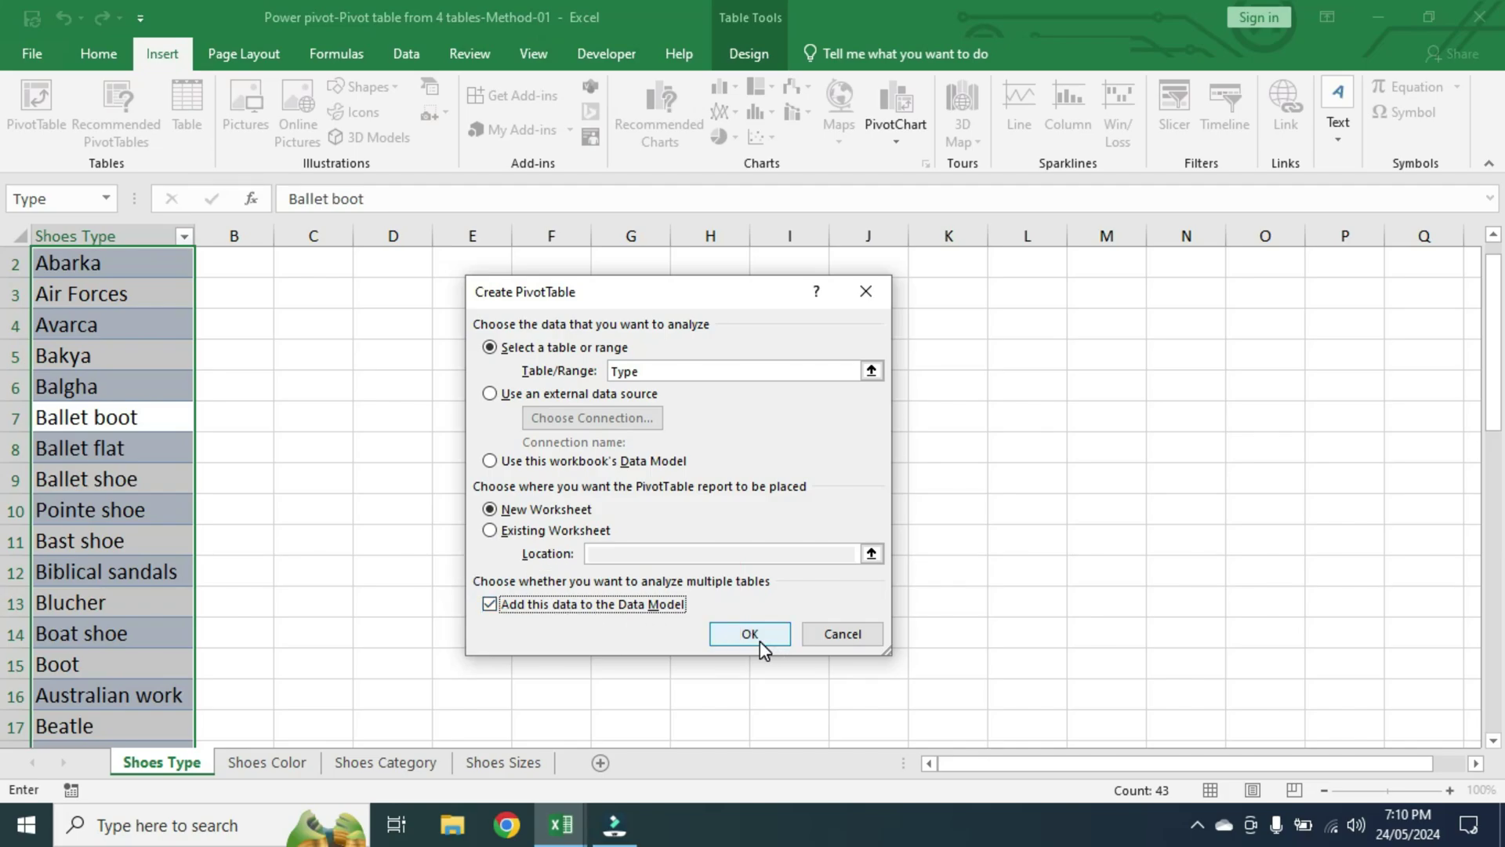
pyautogui.click(750, 634)
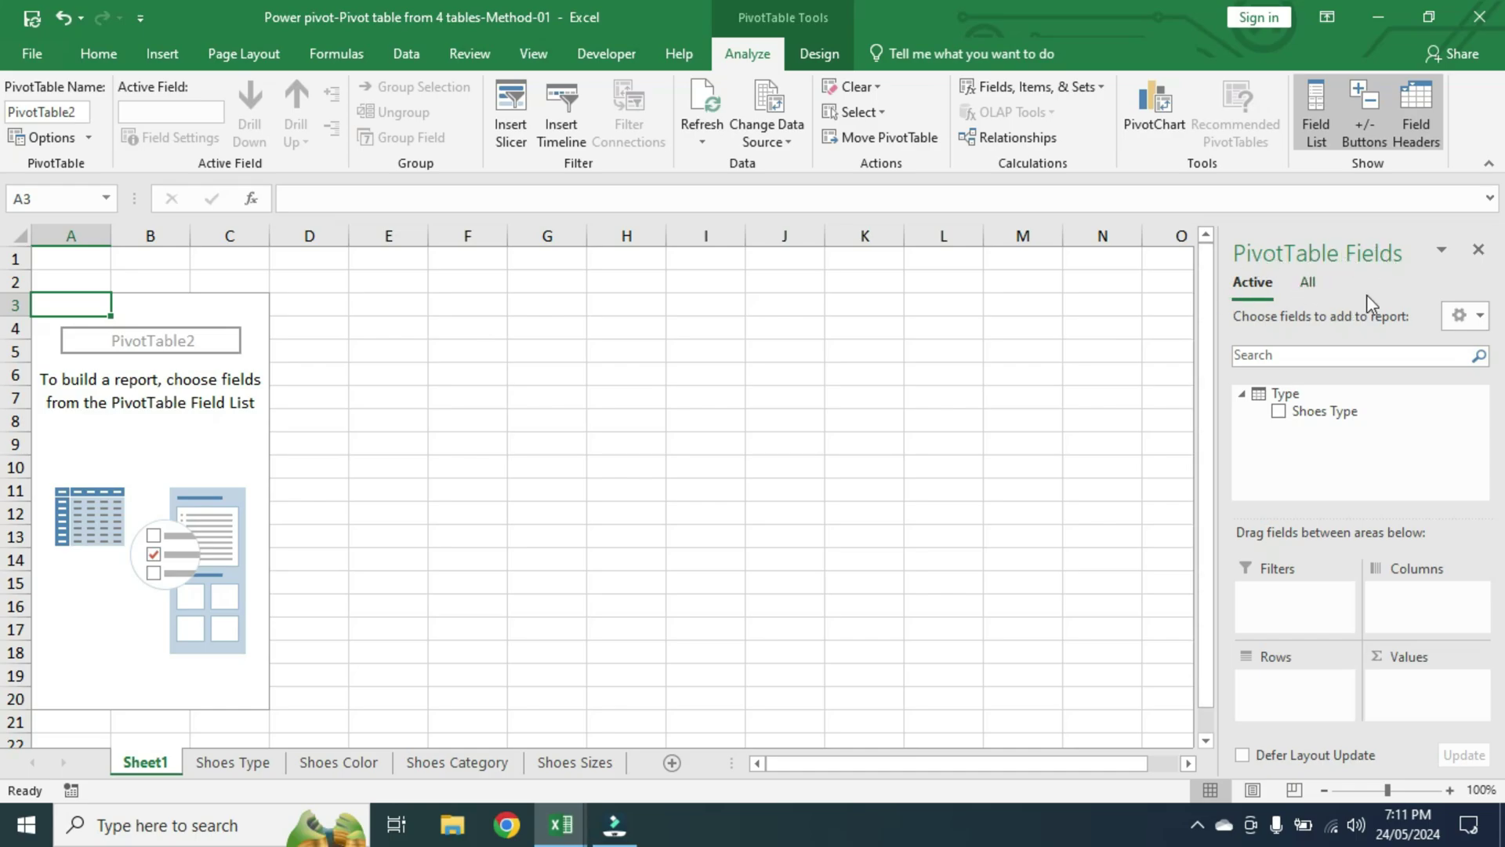
# Set the field list to a side-by-side layout listing fields from all tables.
pyautogui.click(1480, 317)
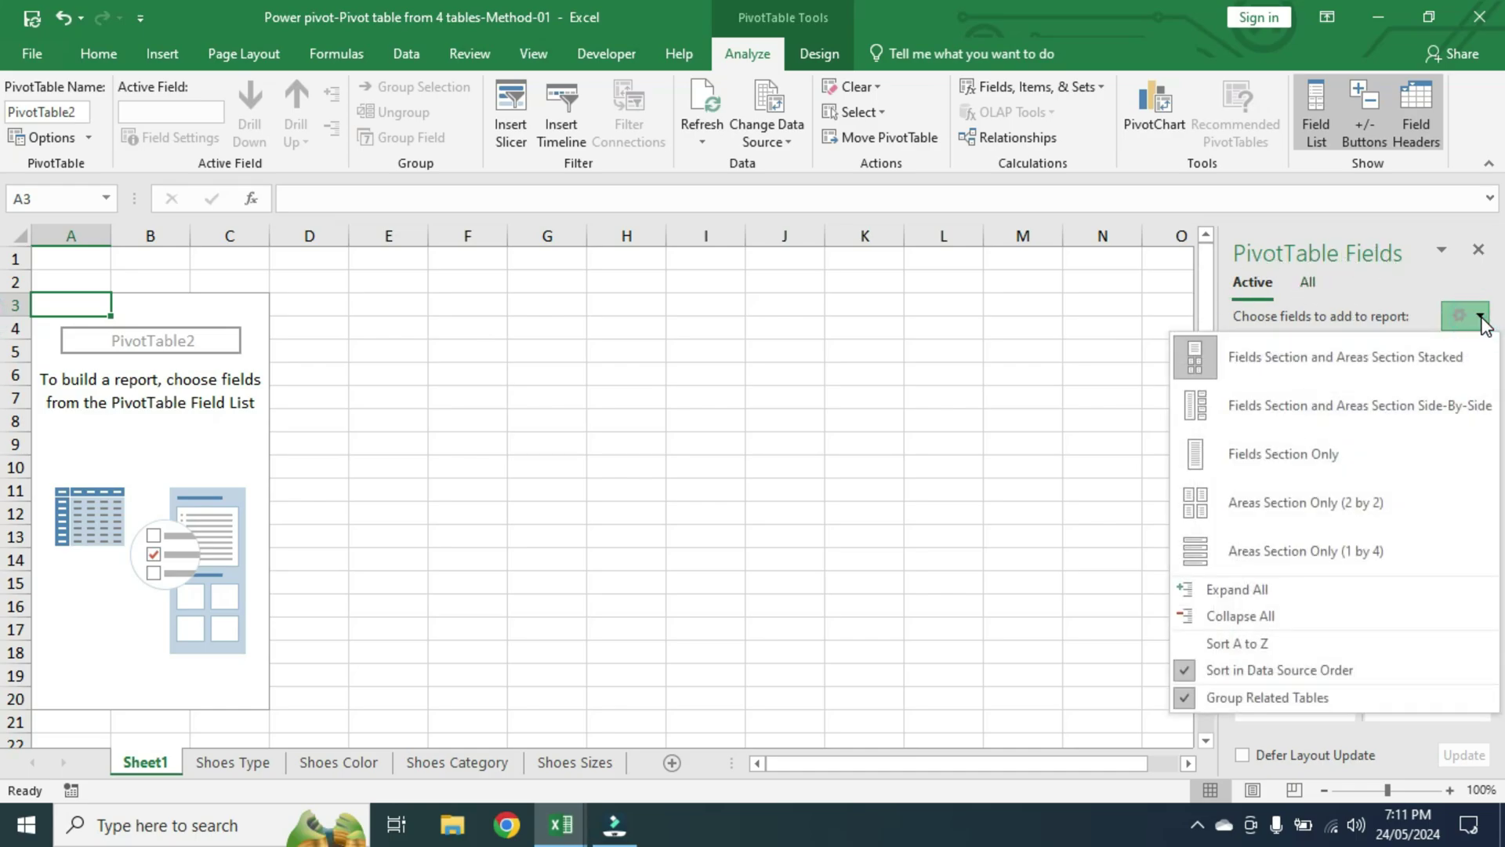
pyautogui.click(1302, 418)
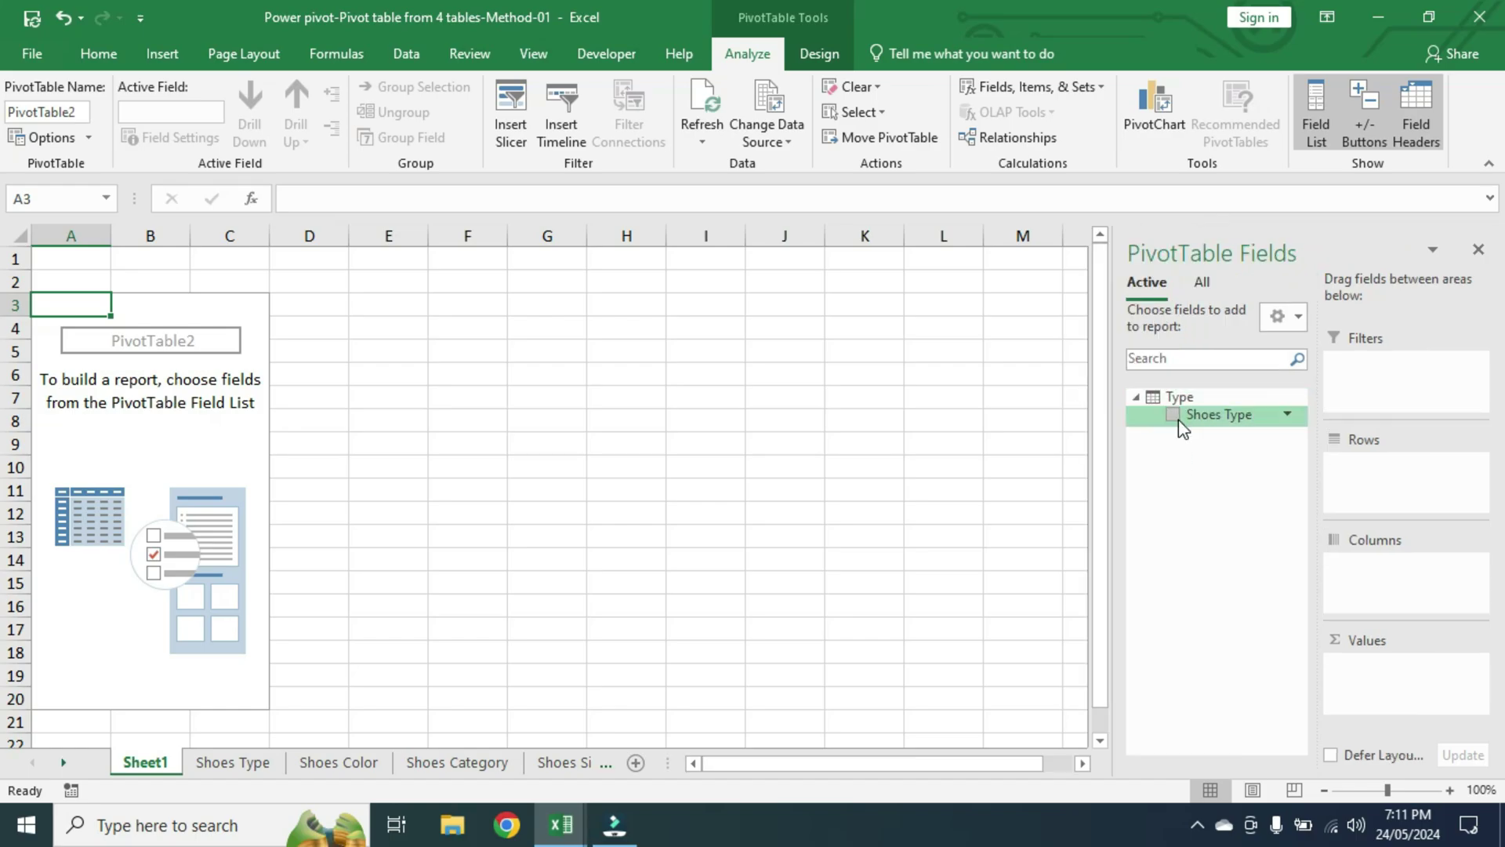
pyautogui.click(1208, 286)
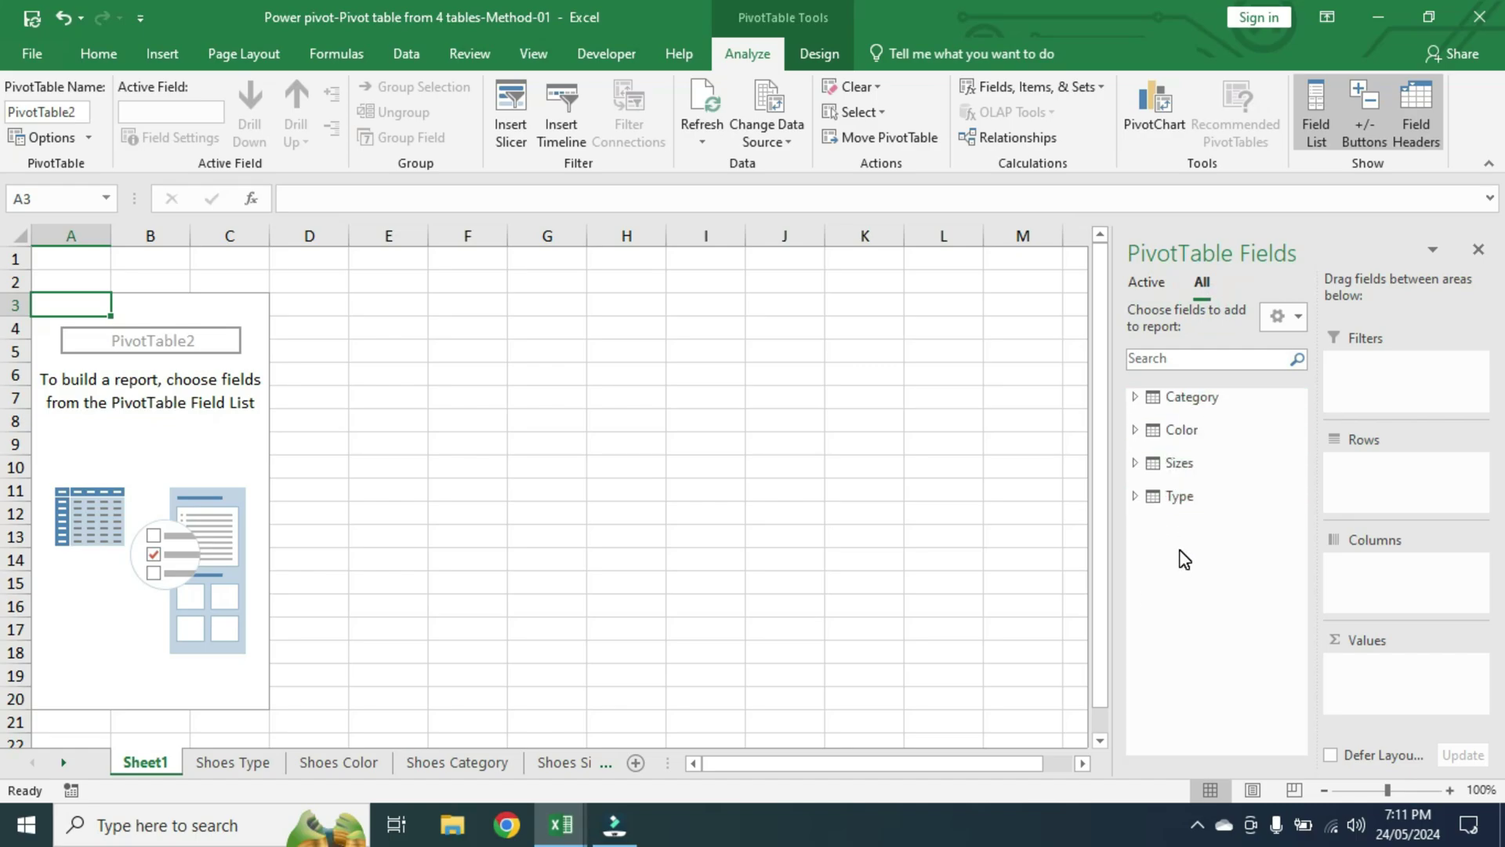
# Add Shoes Type, Shoes Color and Category as rows and Sizes as a summed value.
pyautogui.click(1133, 496)
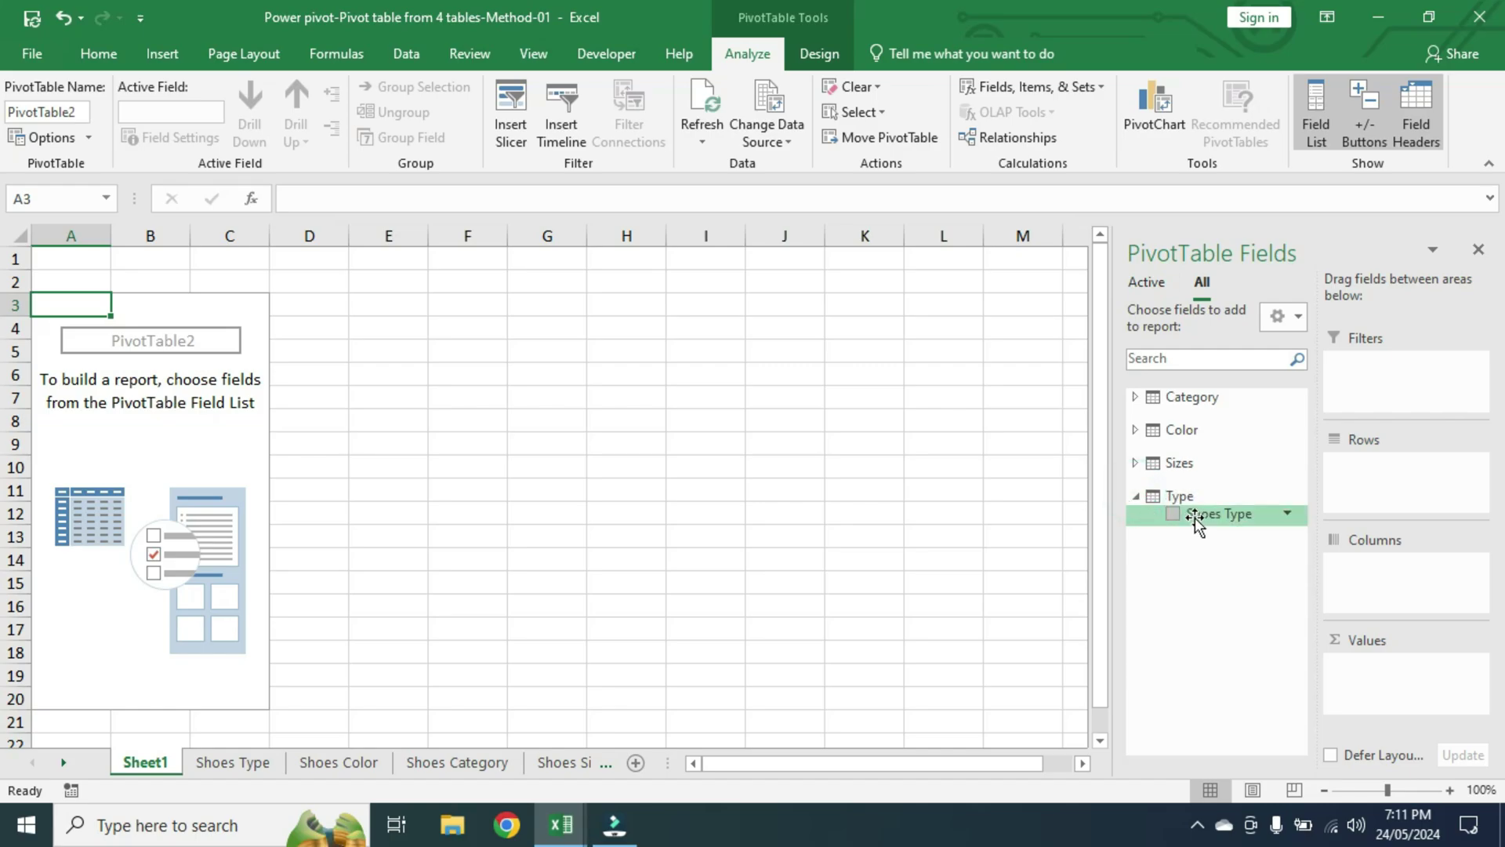
pyautogui.click(1173, 514)
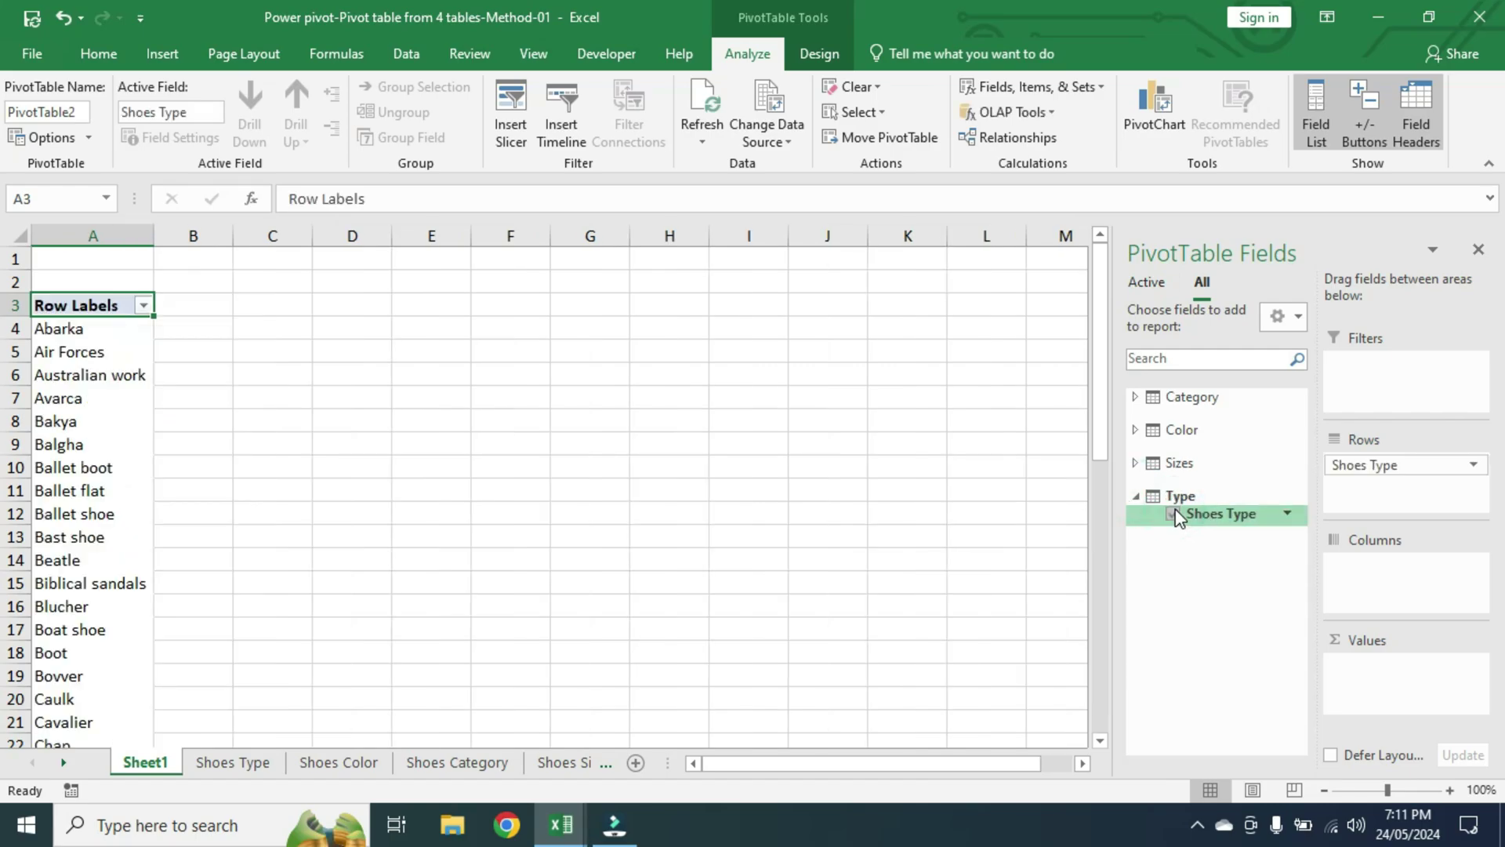
pyautogui.click(1135, 430)
pyautogui.click(1173, 472)
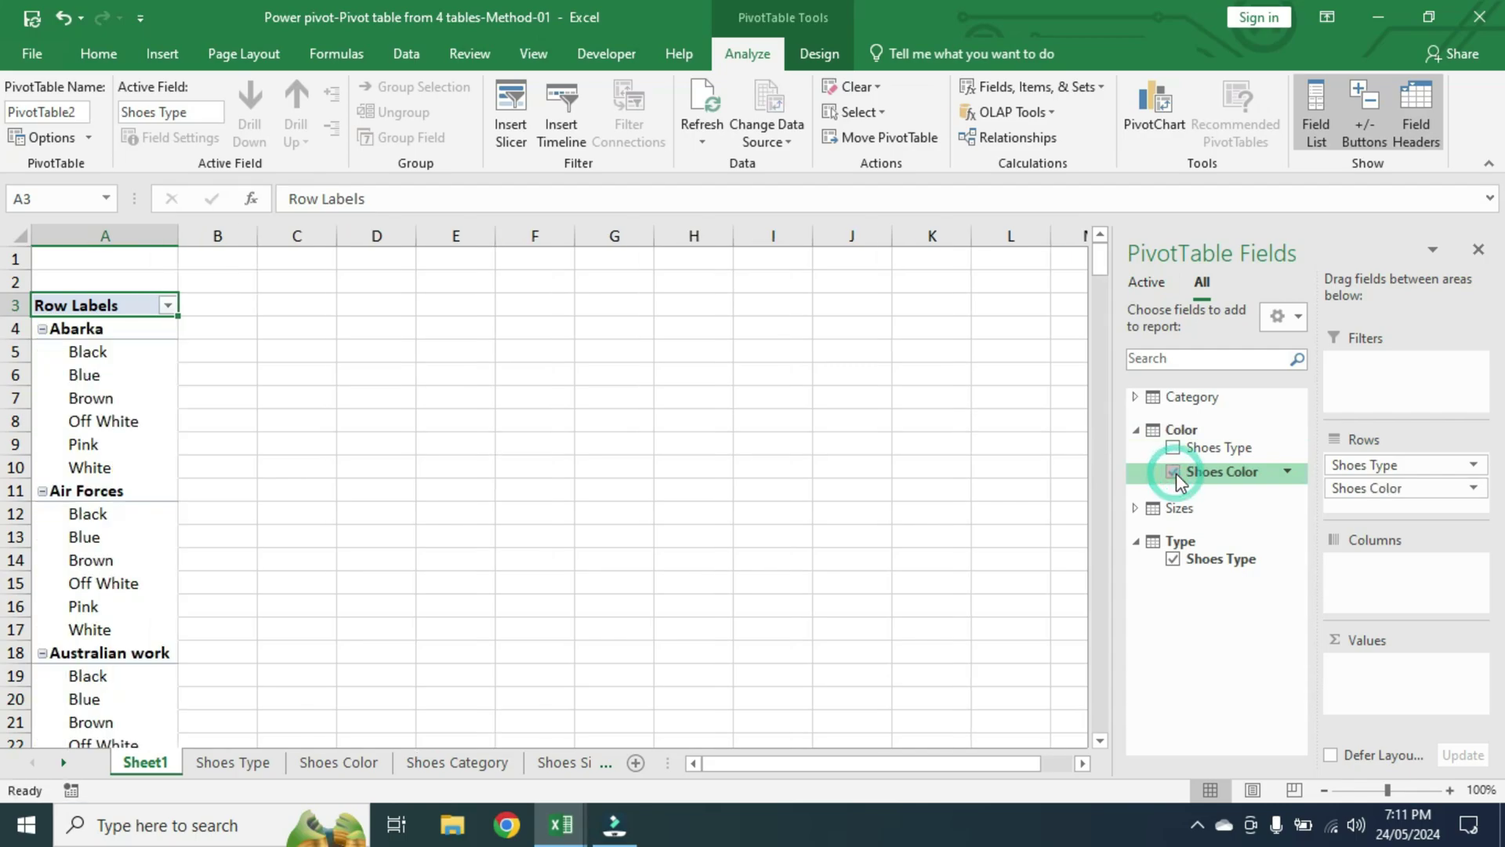
pyautogui.click(1134, 397)
pyautogui.click(1173, 438)
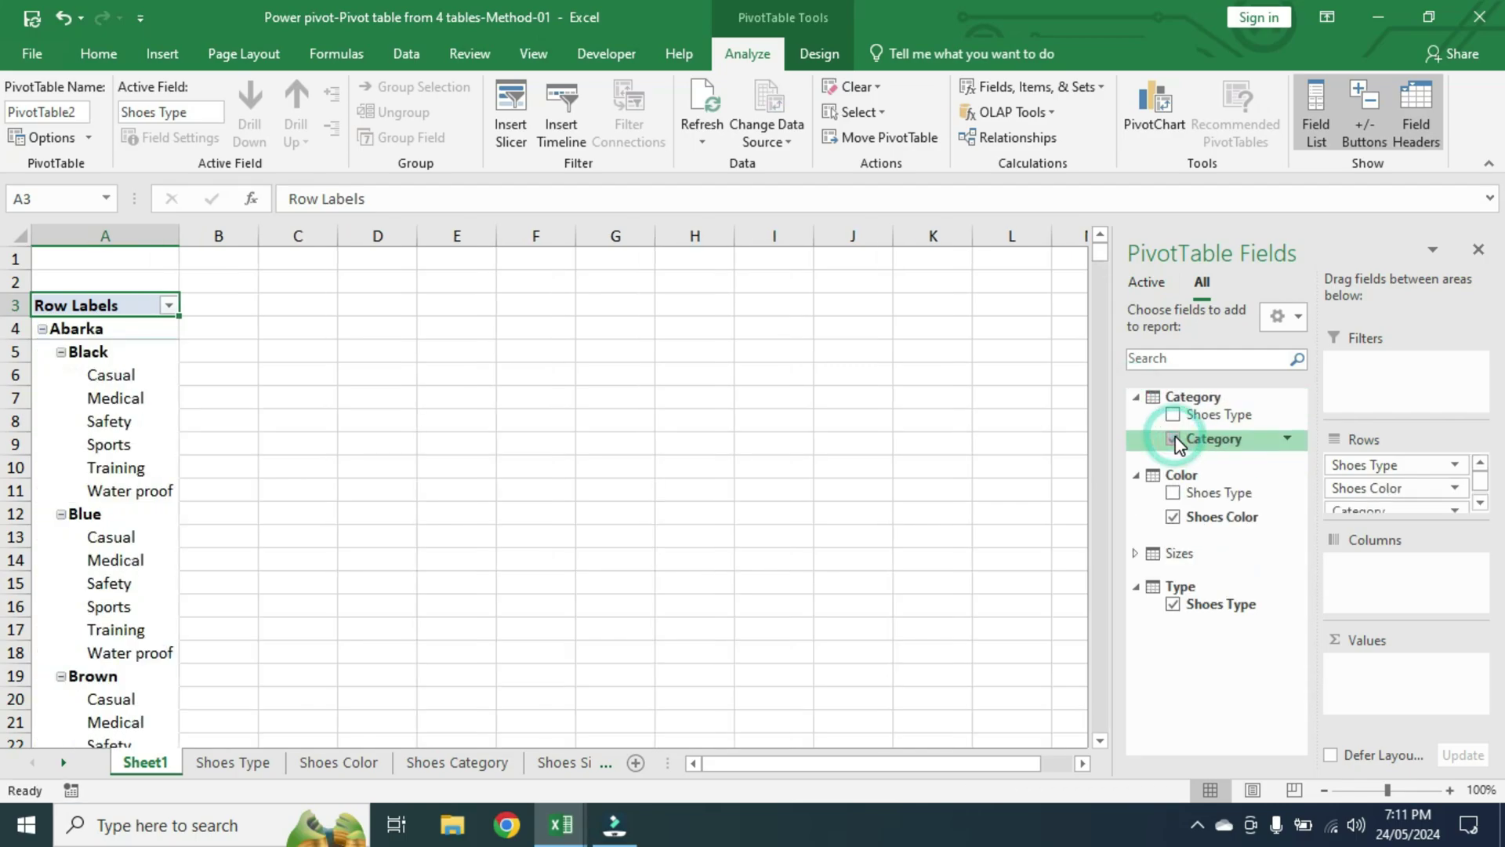
pyautogui.click(1135, 553)
pyautogui.click(1173, 596)
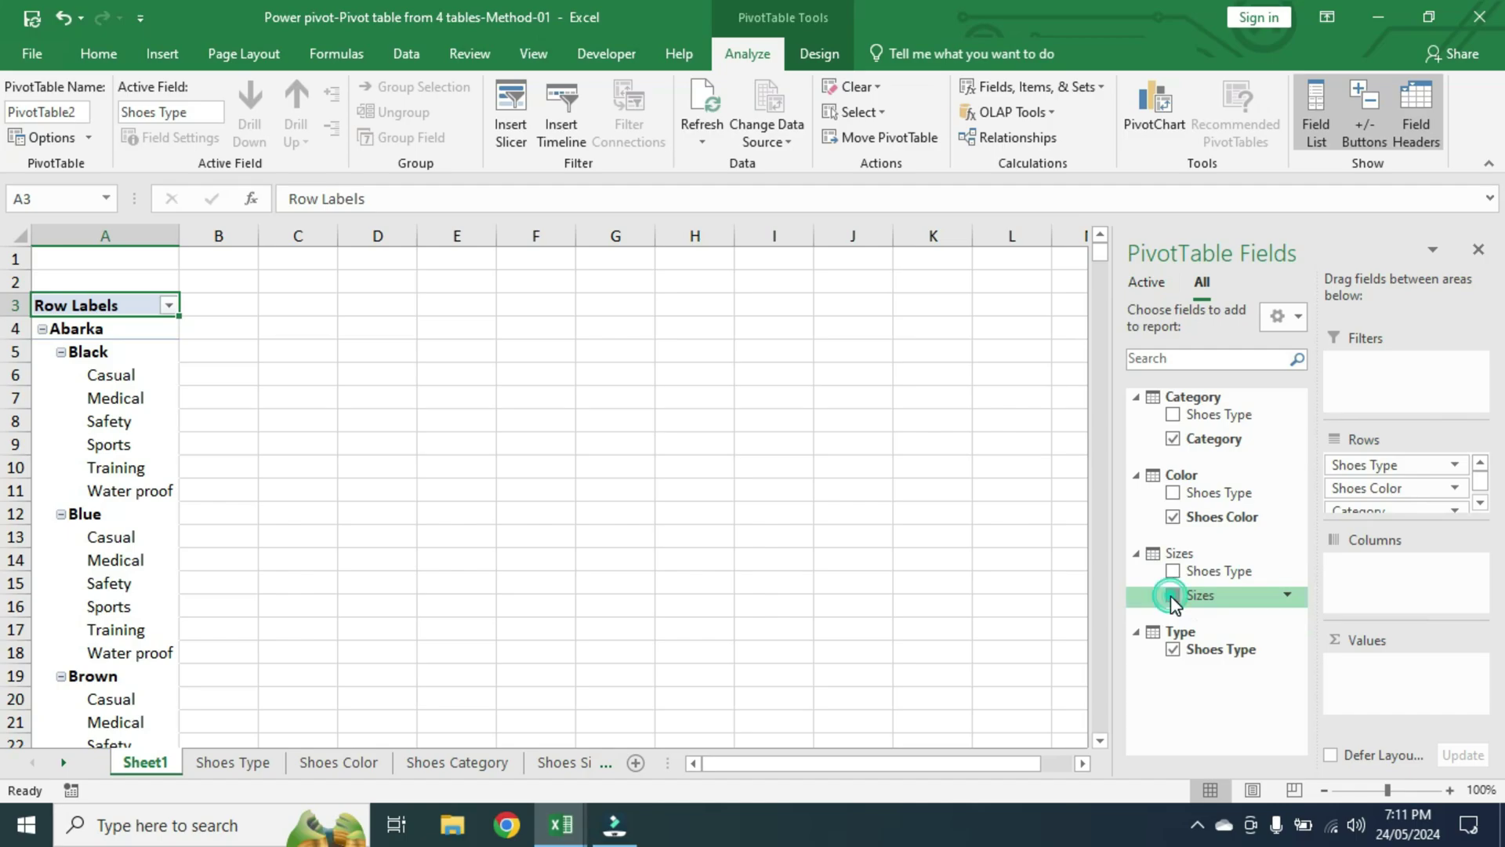
pyautogui.click(819, 53)
# Hide all subtotals and turn grand totals off for rows and columns.
pyautogui.click(31, 128)
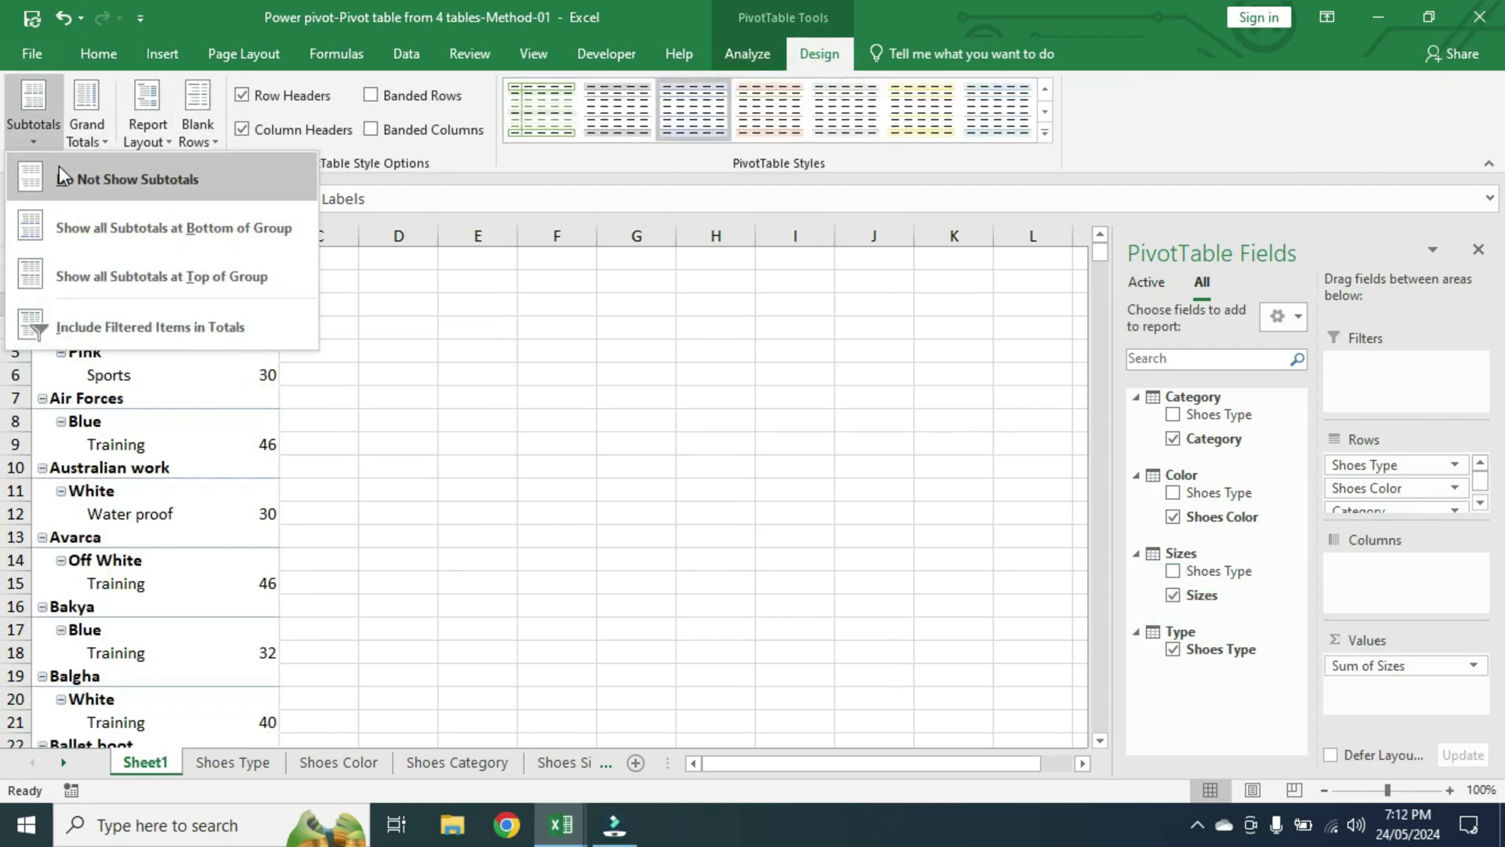
pyautogui.click(104, 193)
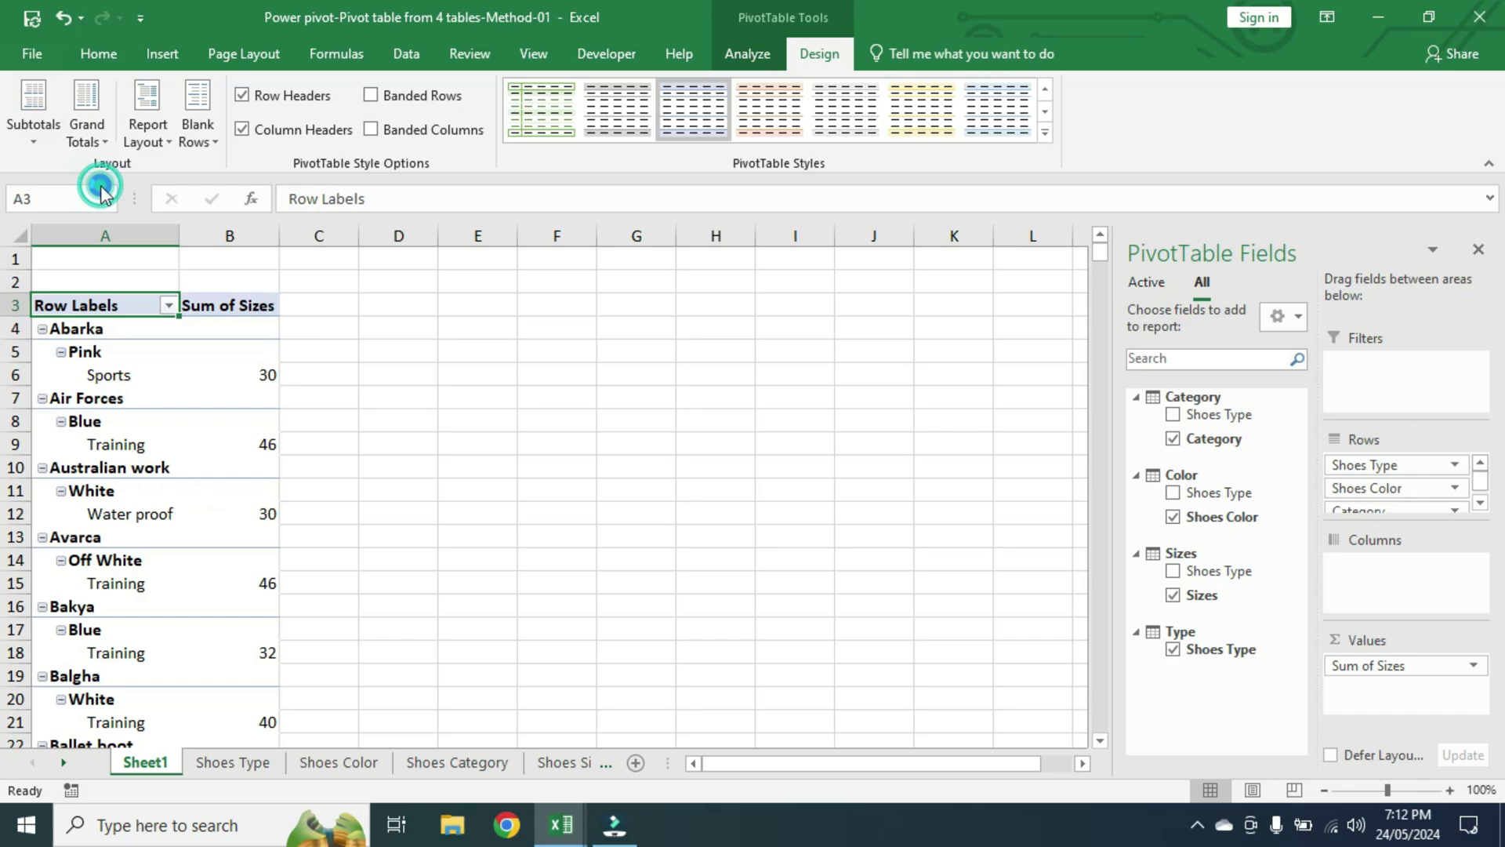
pyautogui.click(91, 143)
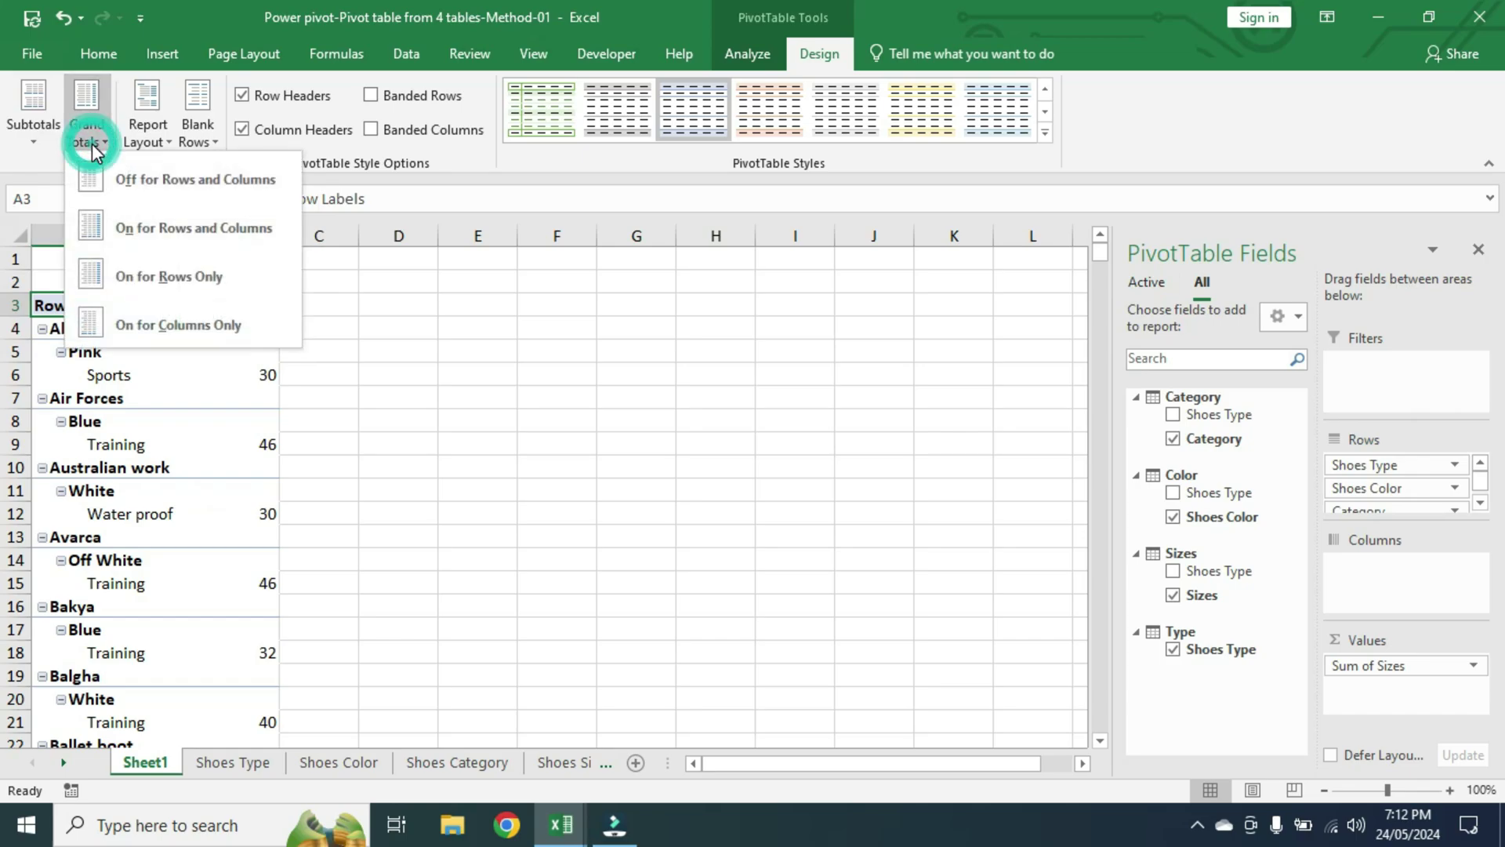
pyautogui.click(176, 180)
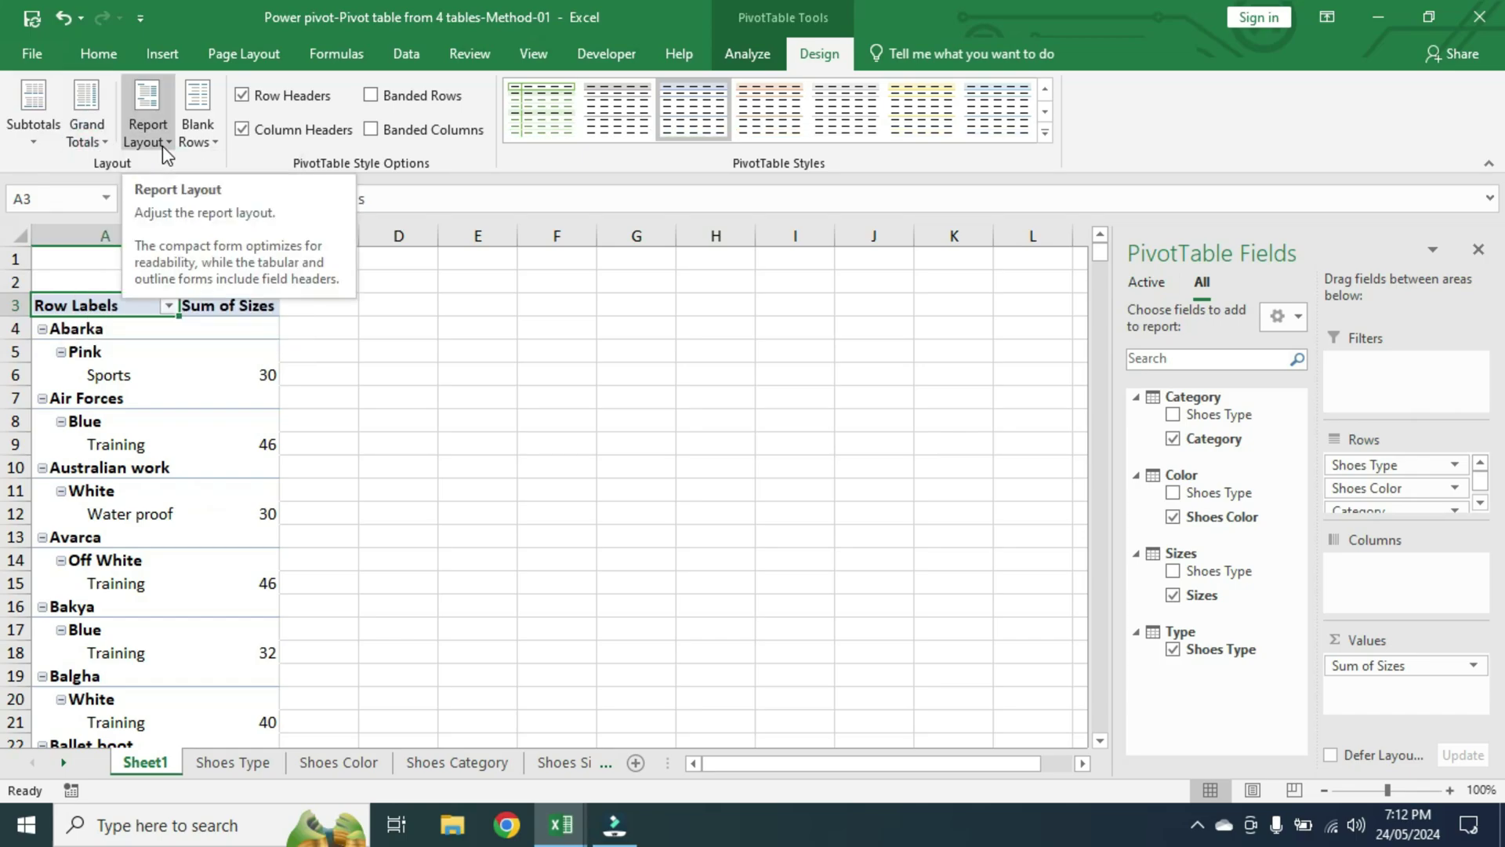
# Switch the pivot's report layout to tabular form and review the result.
pyautogui.click(162, 145)
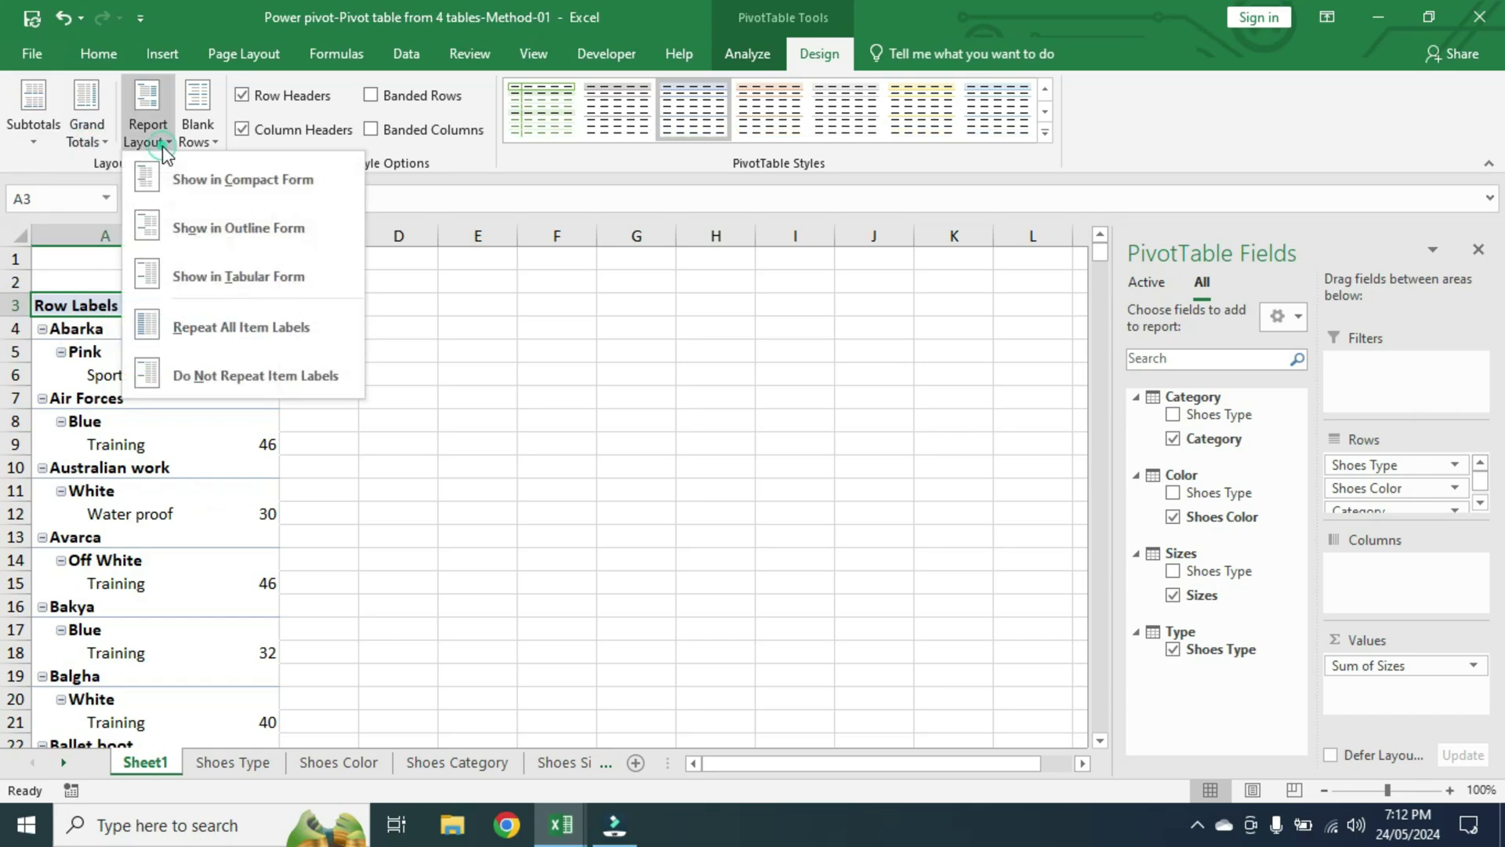
pyautogui.click(279, 278)
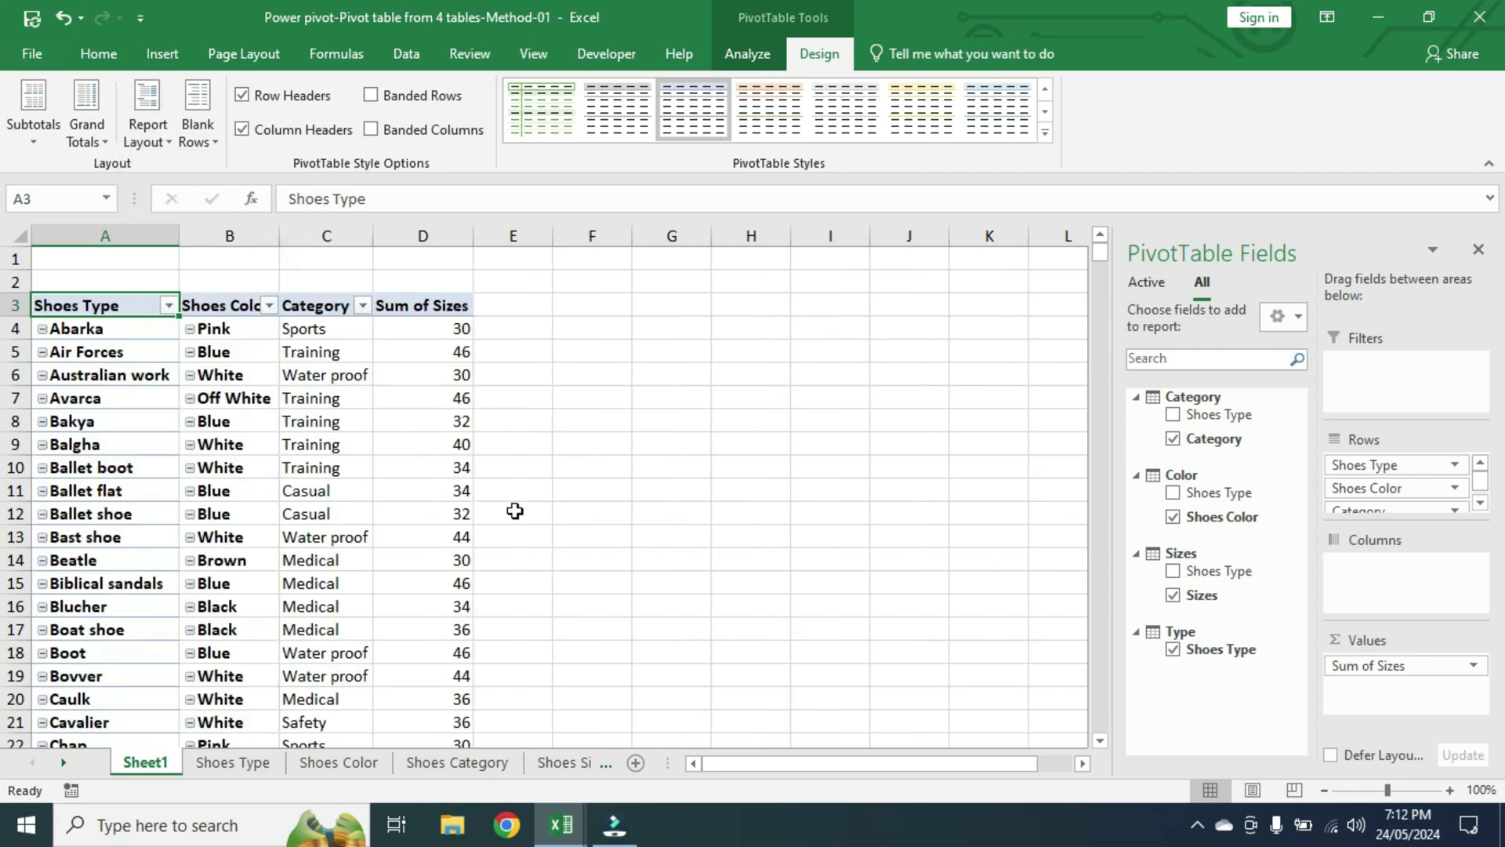
pyautogui.scroll(-3, 551, 535)
pyautogui.scroll(-2, 551, 535)
pyautogui.scroll(-3, 551, 535)
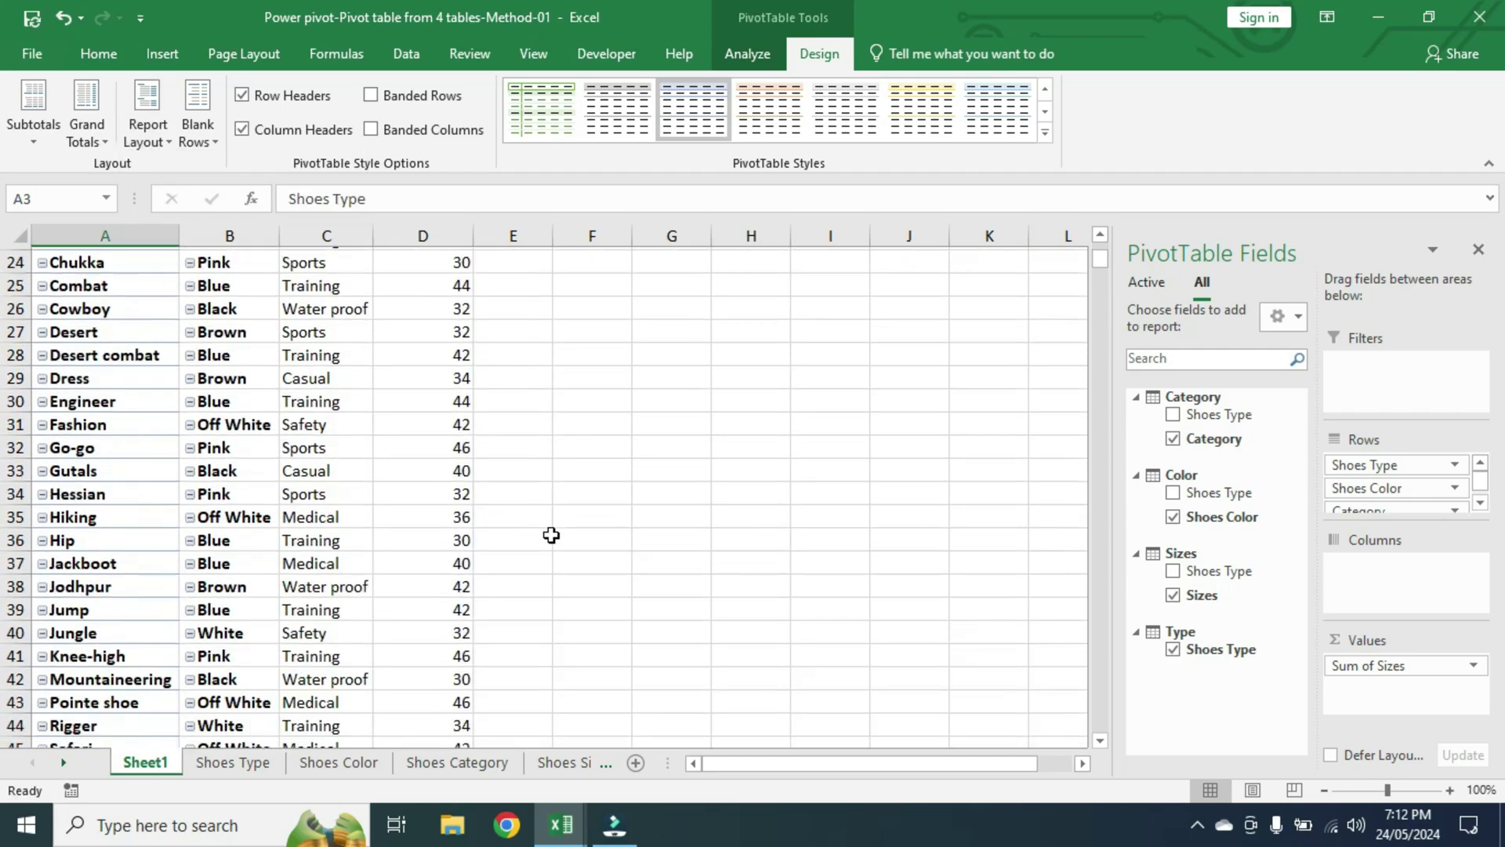
pyautogui.scroll(-2, 552, 535)
pyautogui.scroll(1, 551, 535)
pyautogui.scroll(5, 551, 535)
pyautogui.scroll(5, 551, 535)
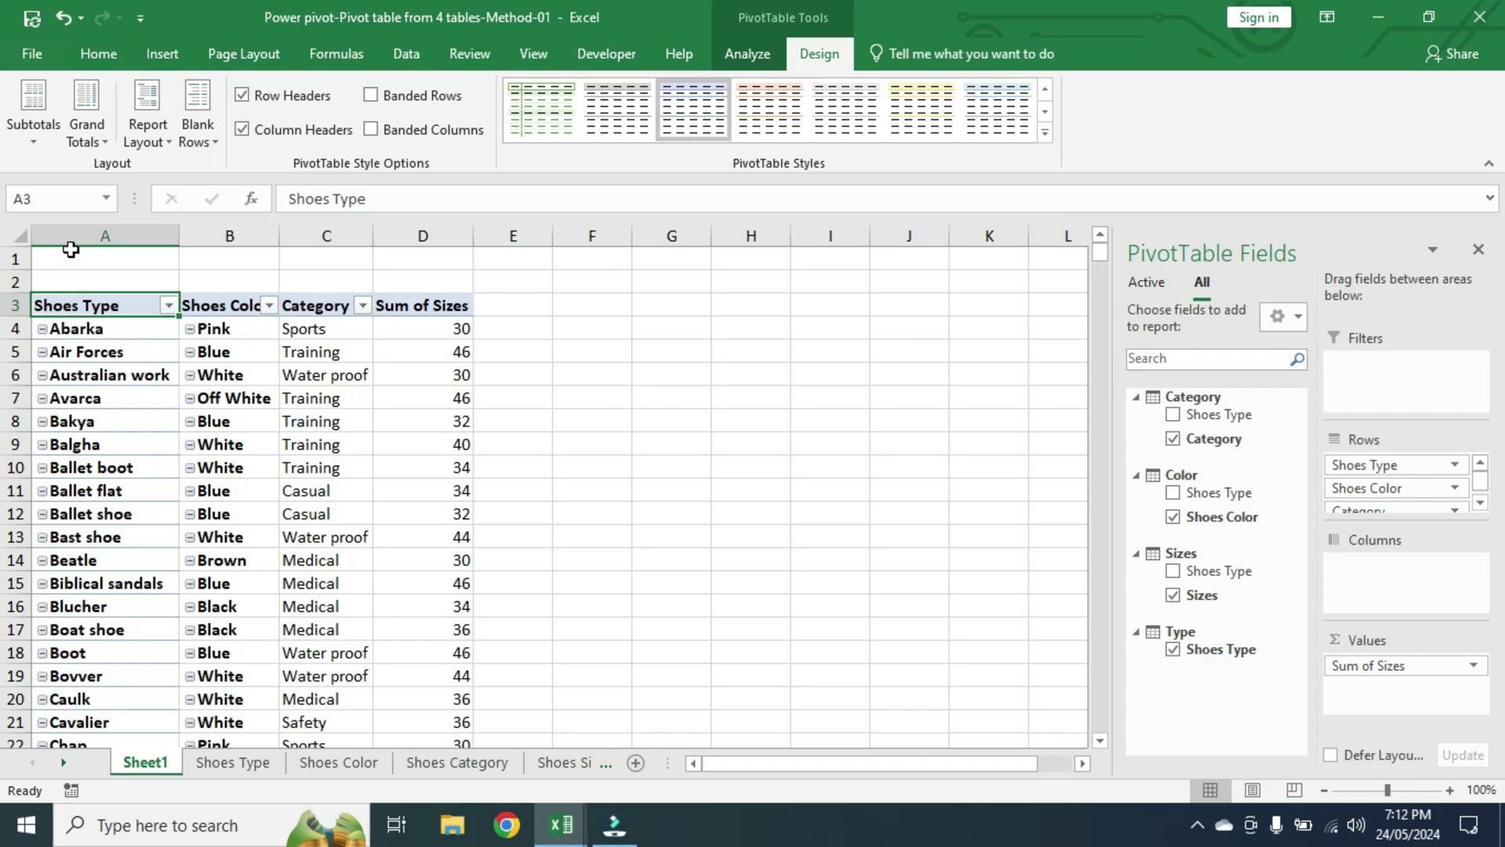
# Check pivot columns A through D holding the type, color, category and size sums.
pyautogui.click(79, 234)
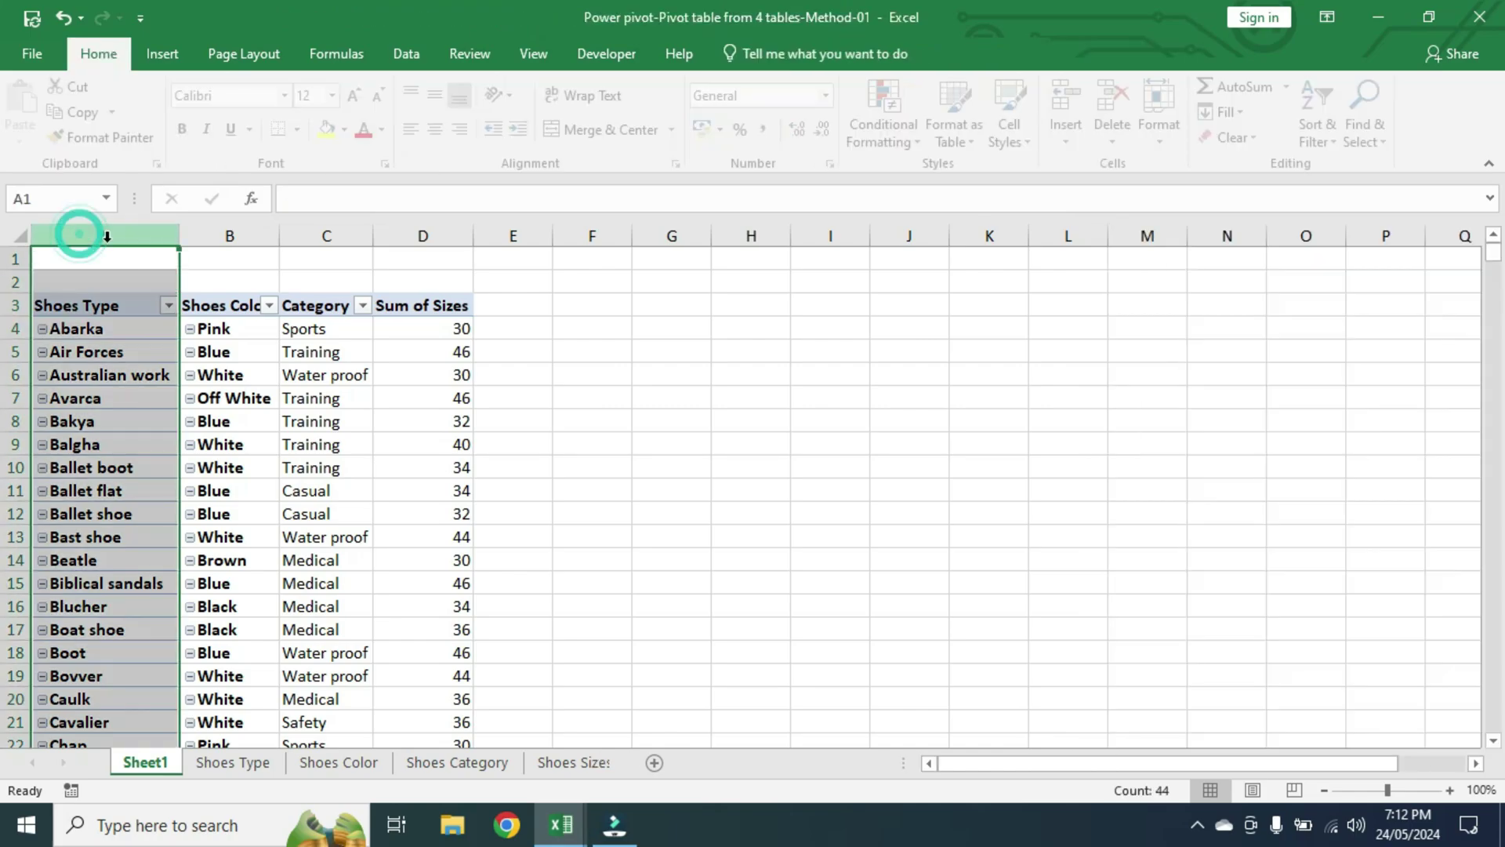
pyautogui.click(229, 235)
pyautogui.click(314, 236)
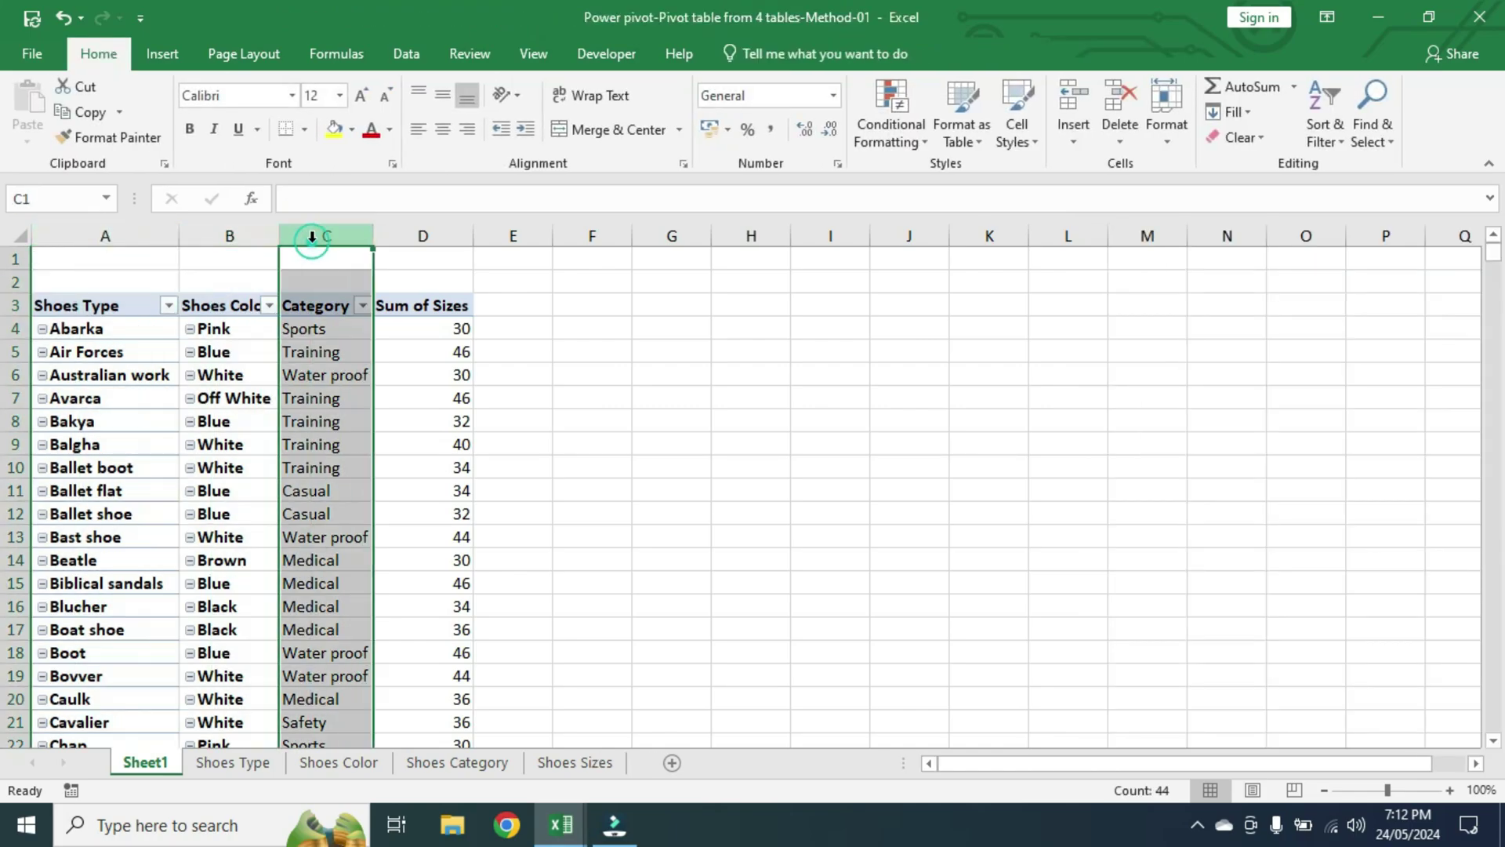
pyautogui.click(424, 237)
pyautogui.scroll(-1, 432, 592)
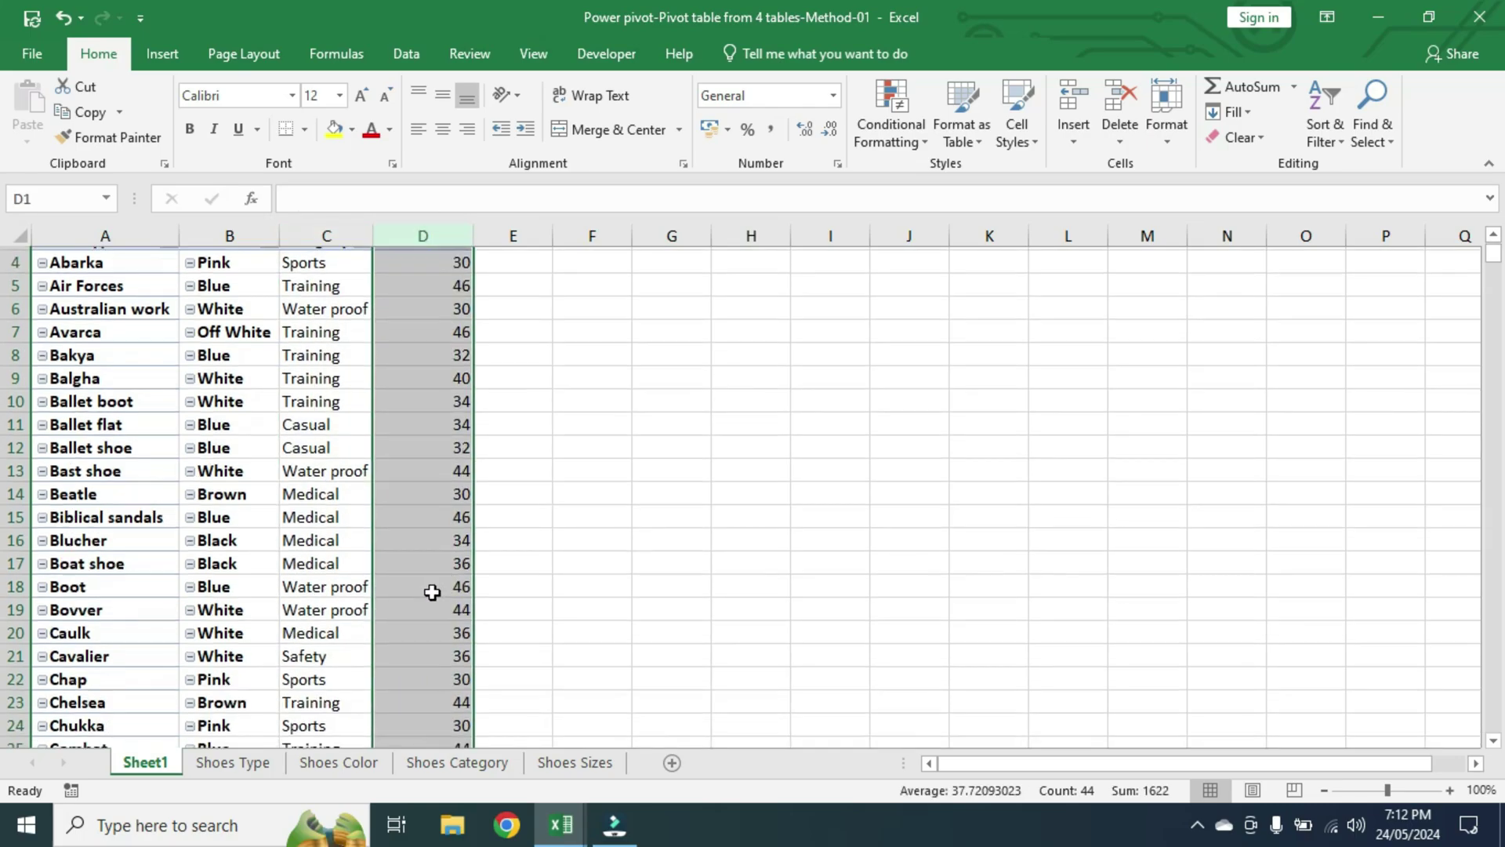
pyautogui.scroll(1, 432, 592)
# Hide the expand/collapse +/- buttons on the first pivot's rows.
pyautogui.click(78, 333)
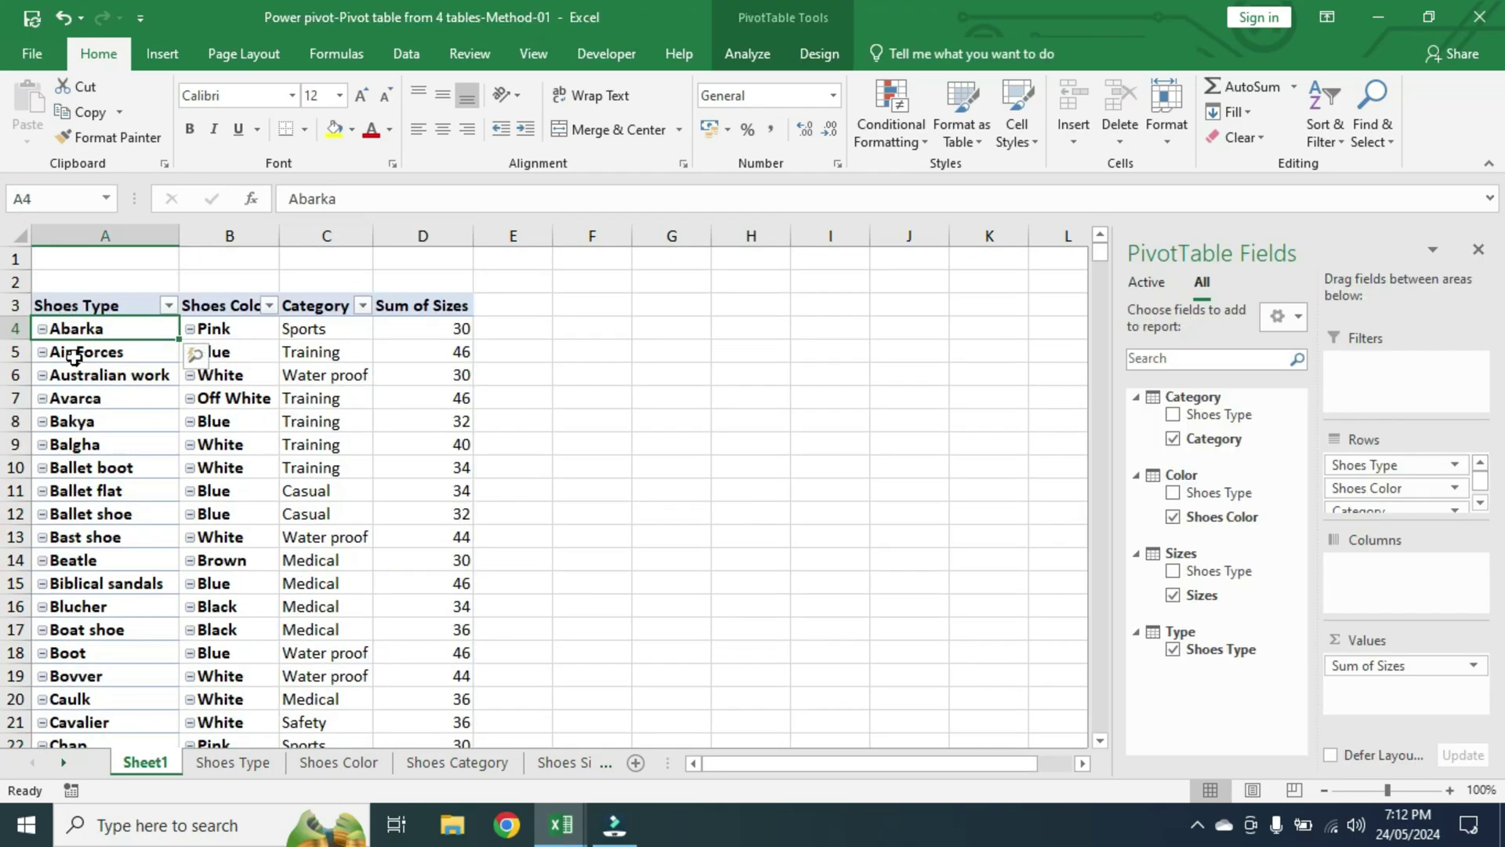
pyautogui.click(747, 53)
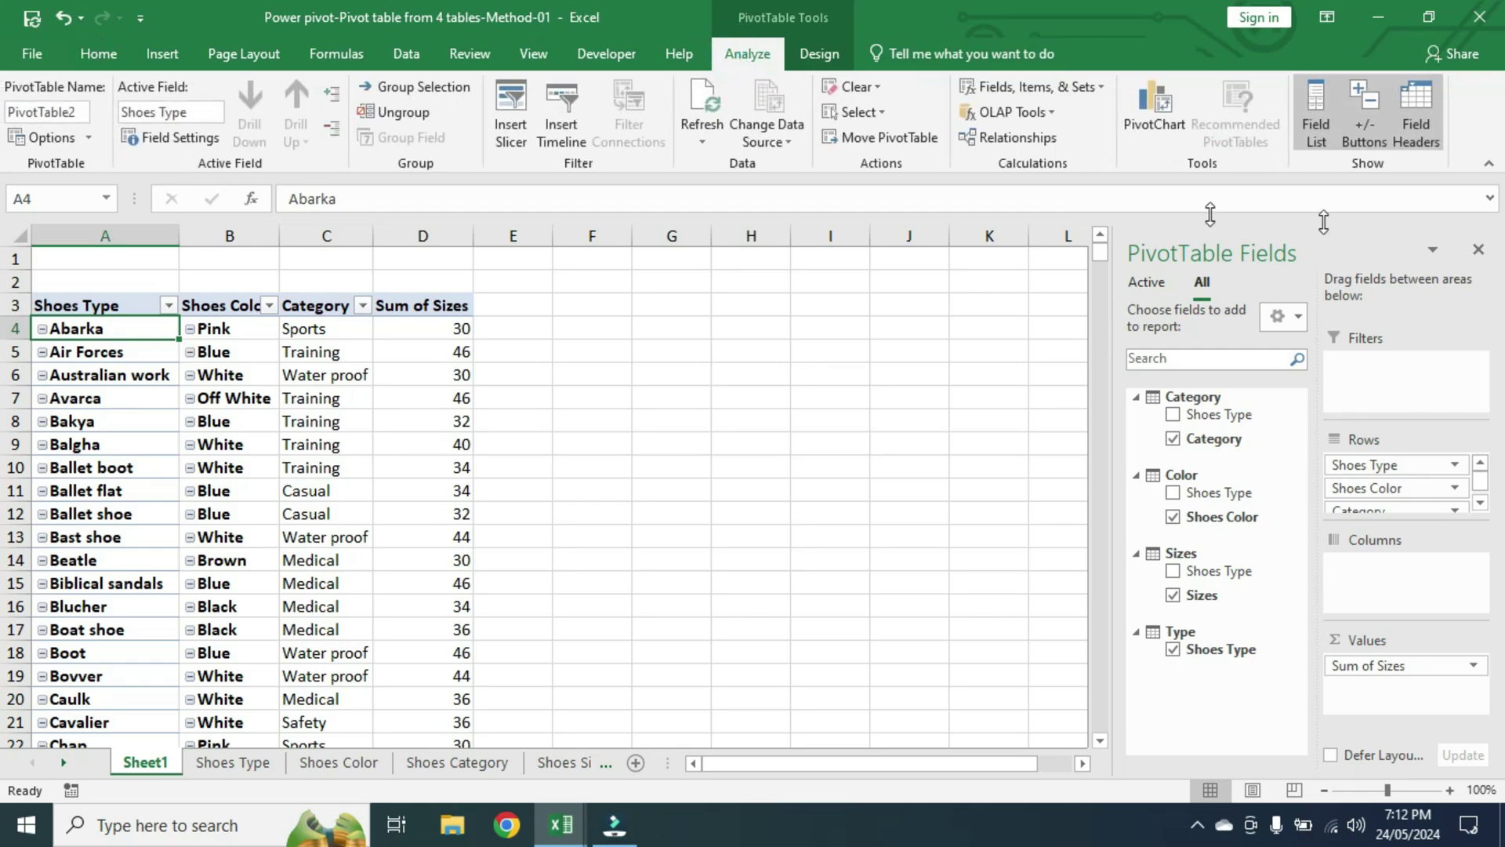
pyautogui.click(1365, 138)
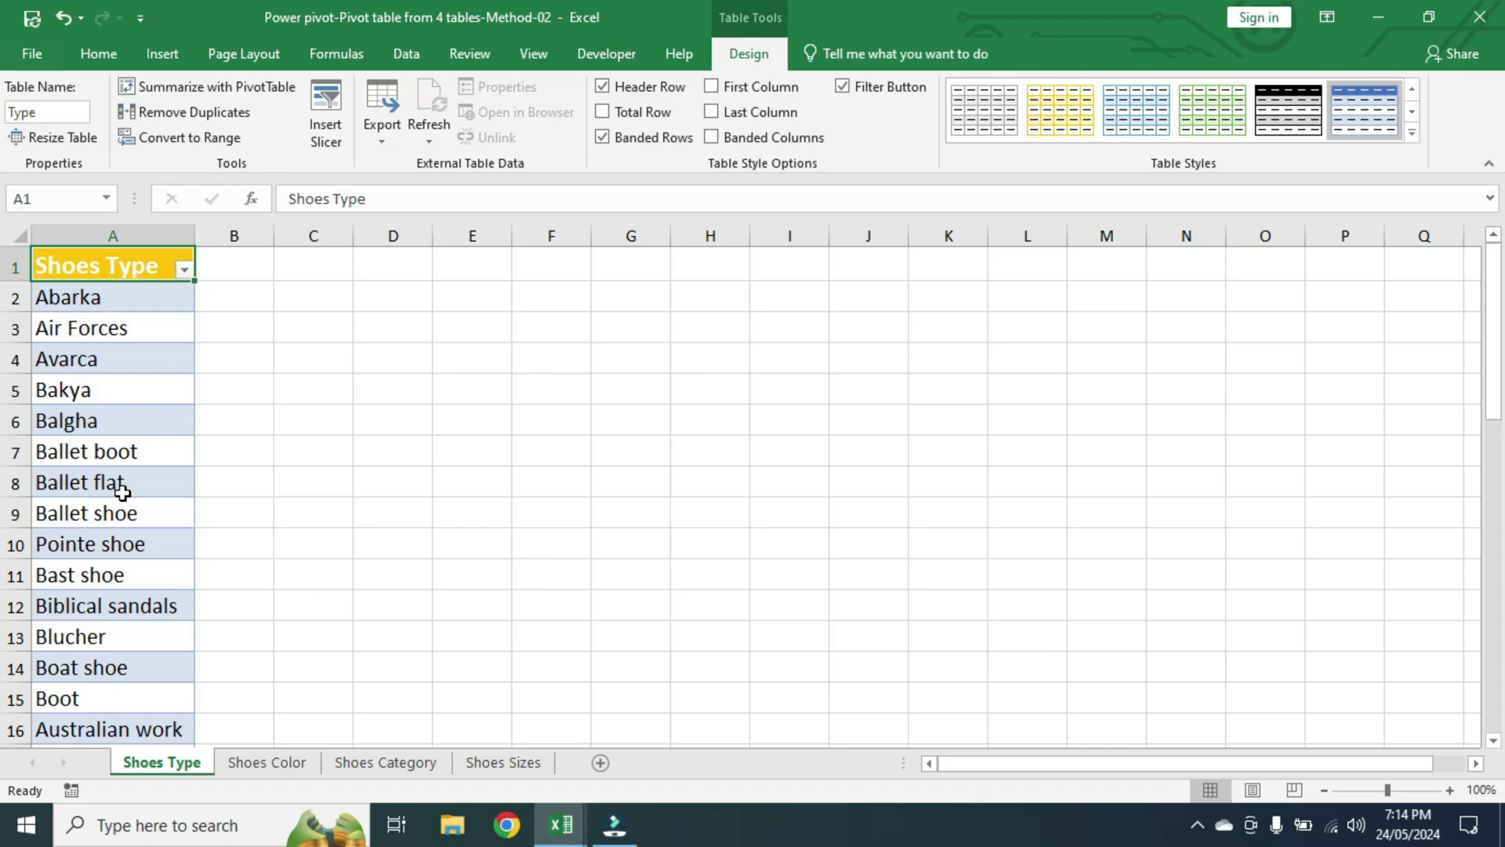
# Browse the Shoes Color, Category and Sizes sheets, then return to Shoes Type.
pyautogui.click(274, 763)
pyautogui.click(384, 765)
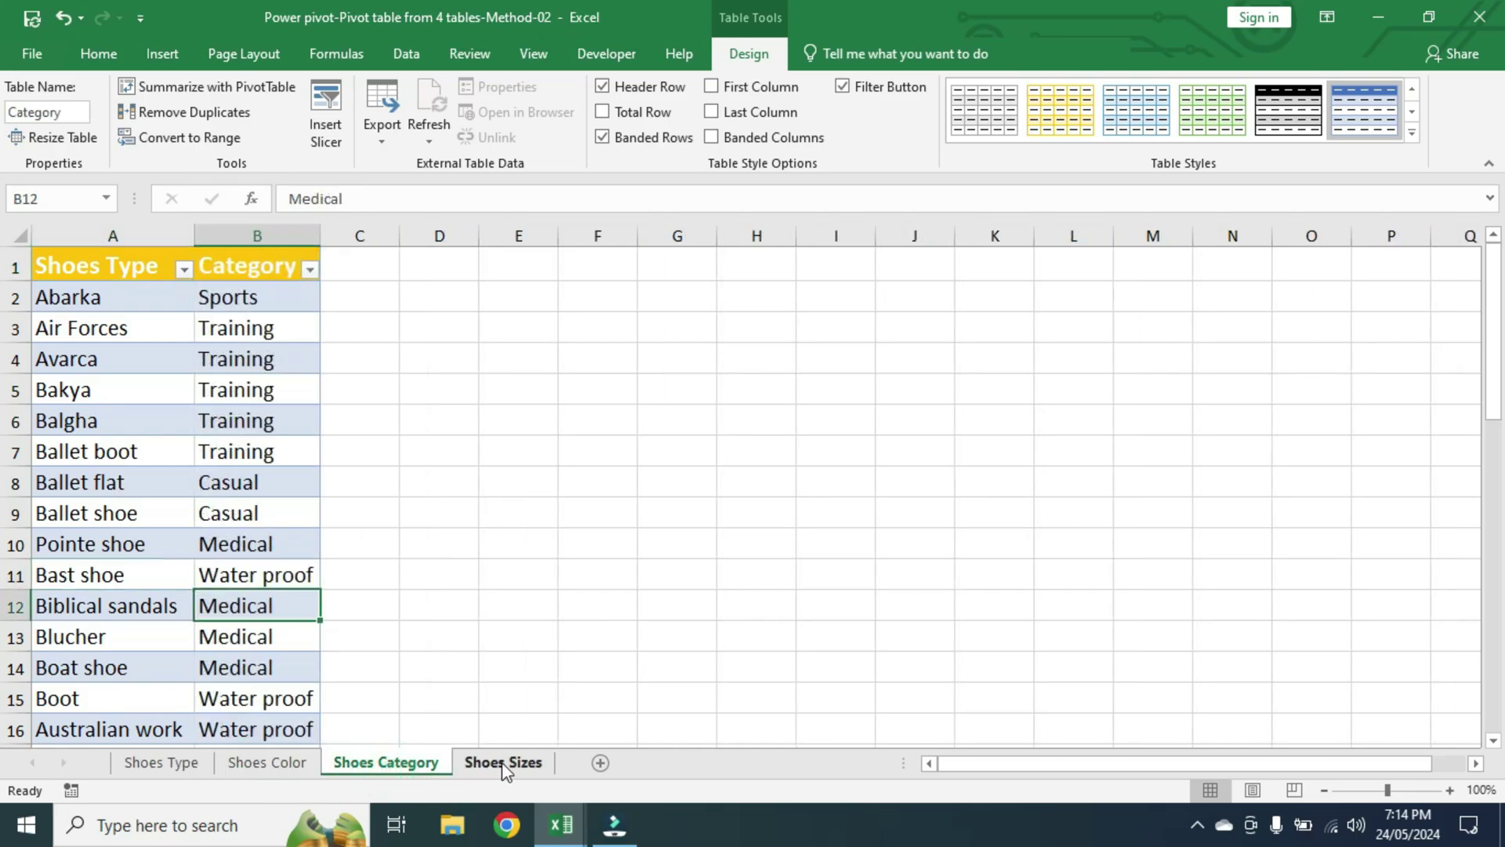
pyautogui.click(502, 762)
pyautogui.click(380, 763)
pyautogui.click(267, 762)
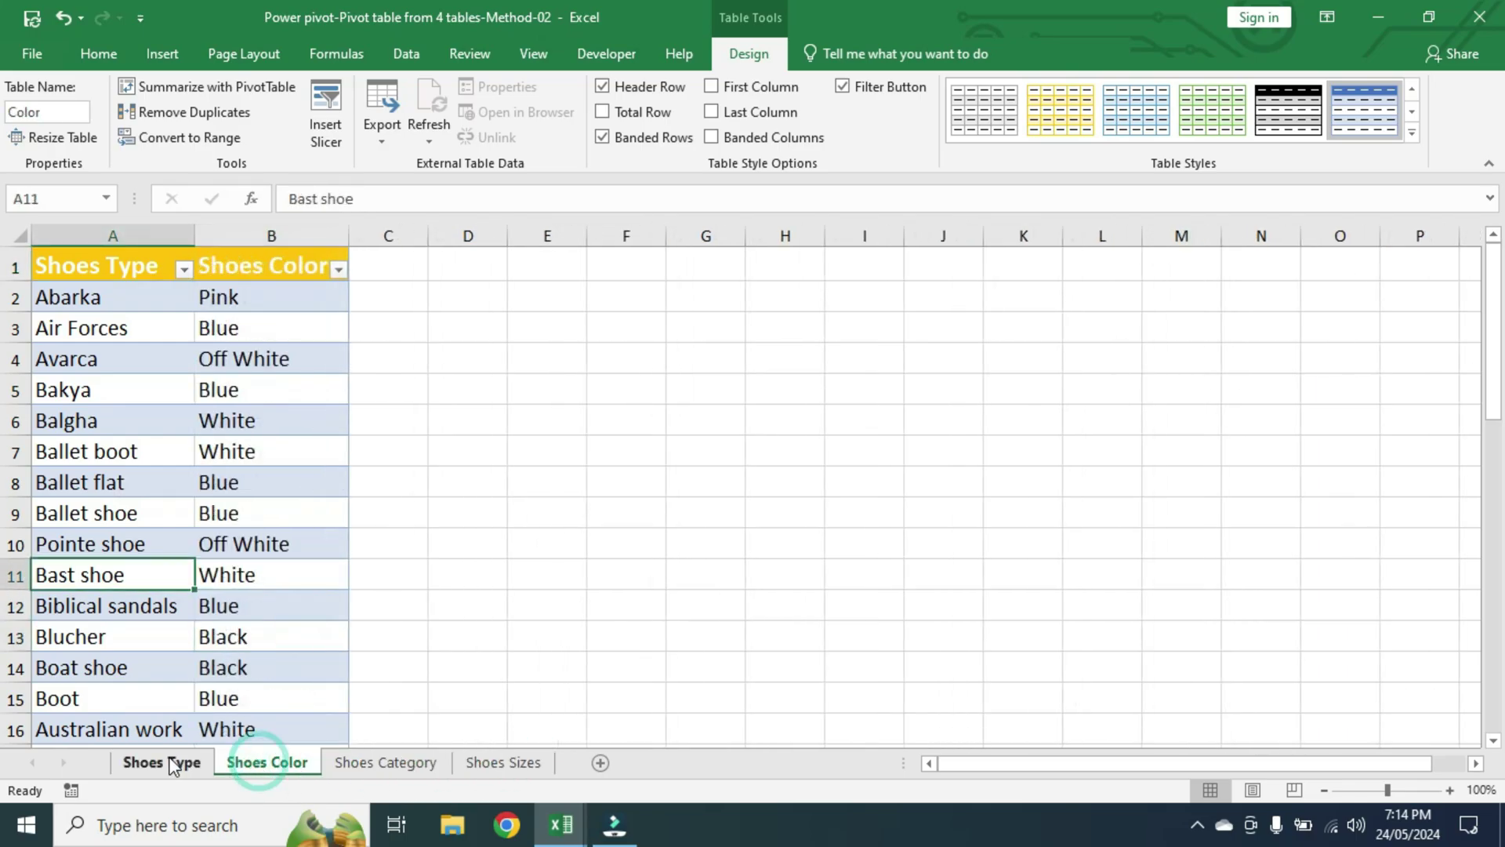
pyautogui.click(163, 764)
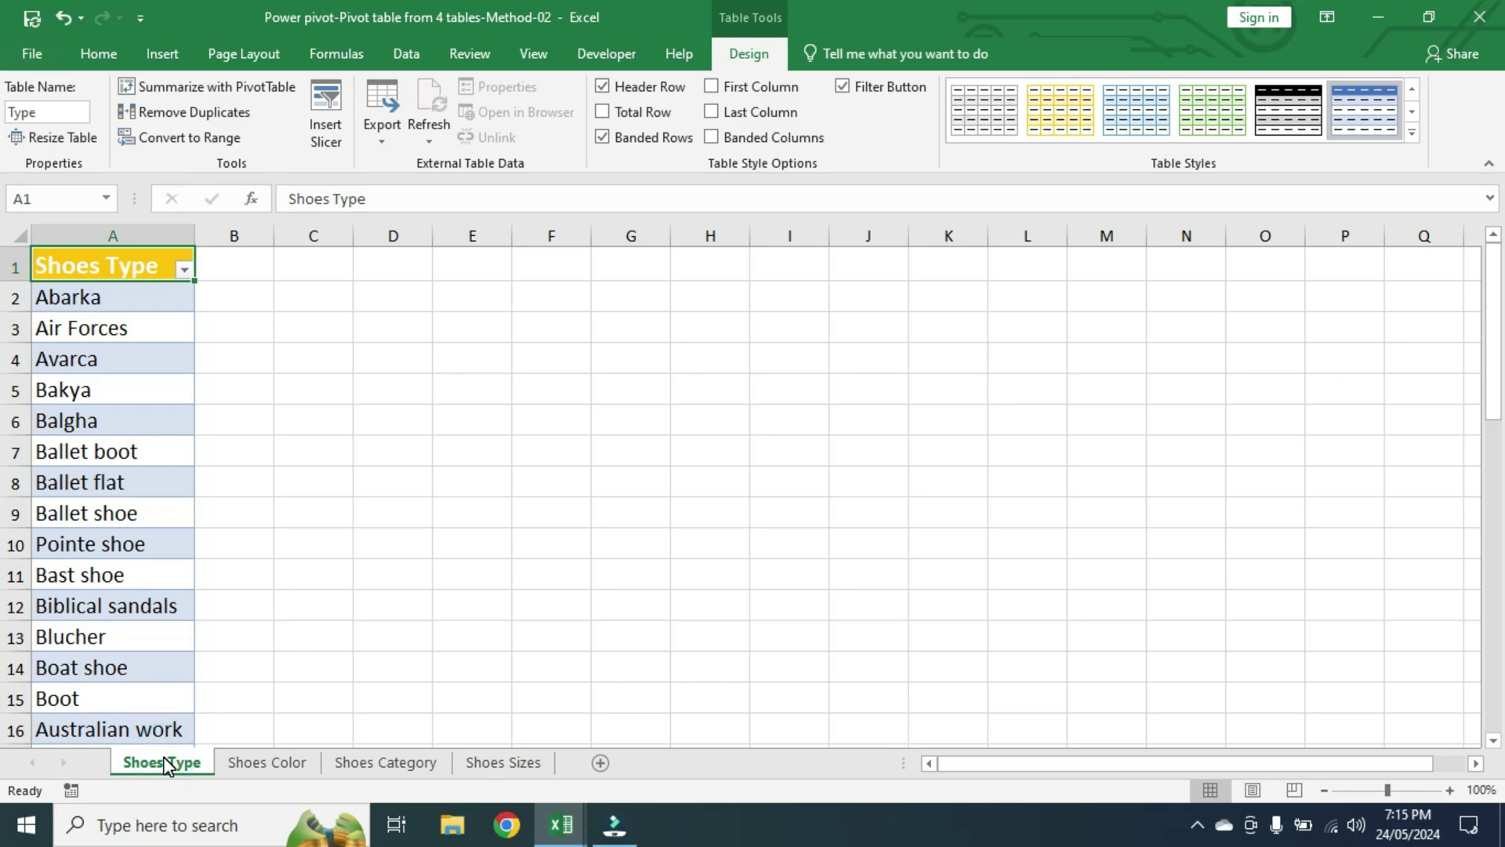
# Select all of the Type table's data and insert a PivotTable from it.
pyautogui.click(183, 613)
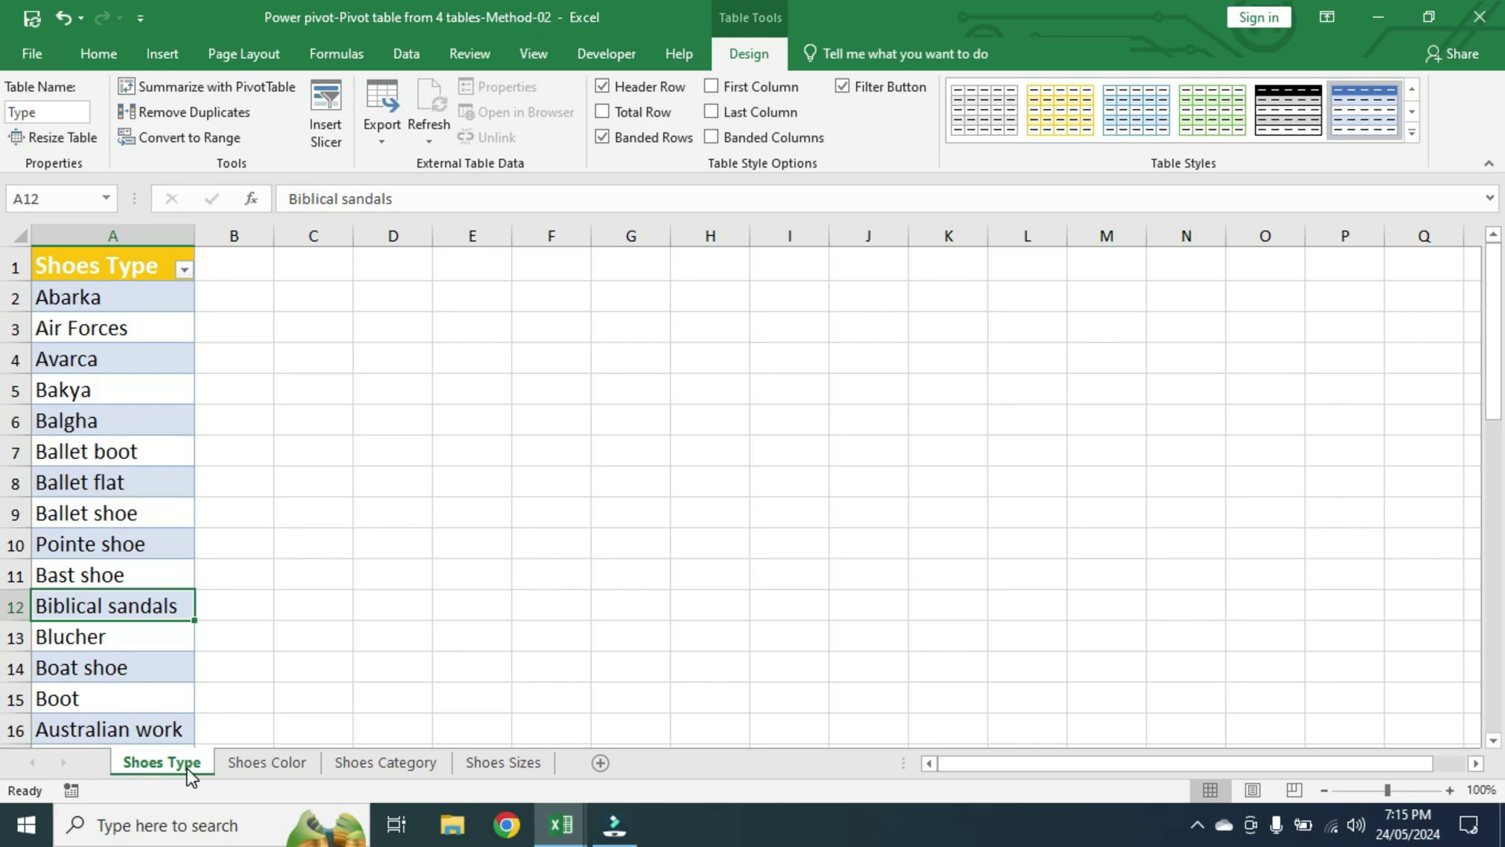
pyautogui.click(168, 512)
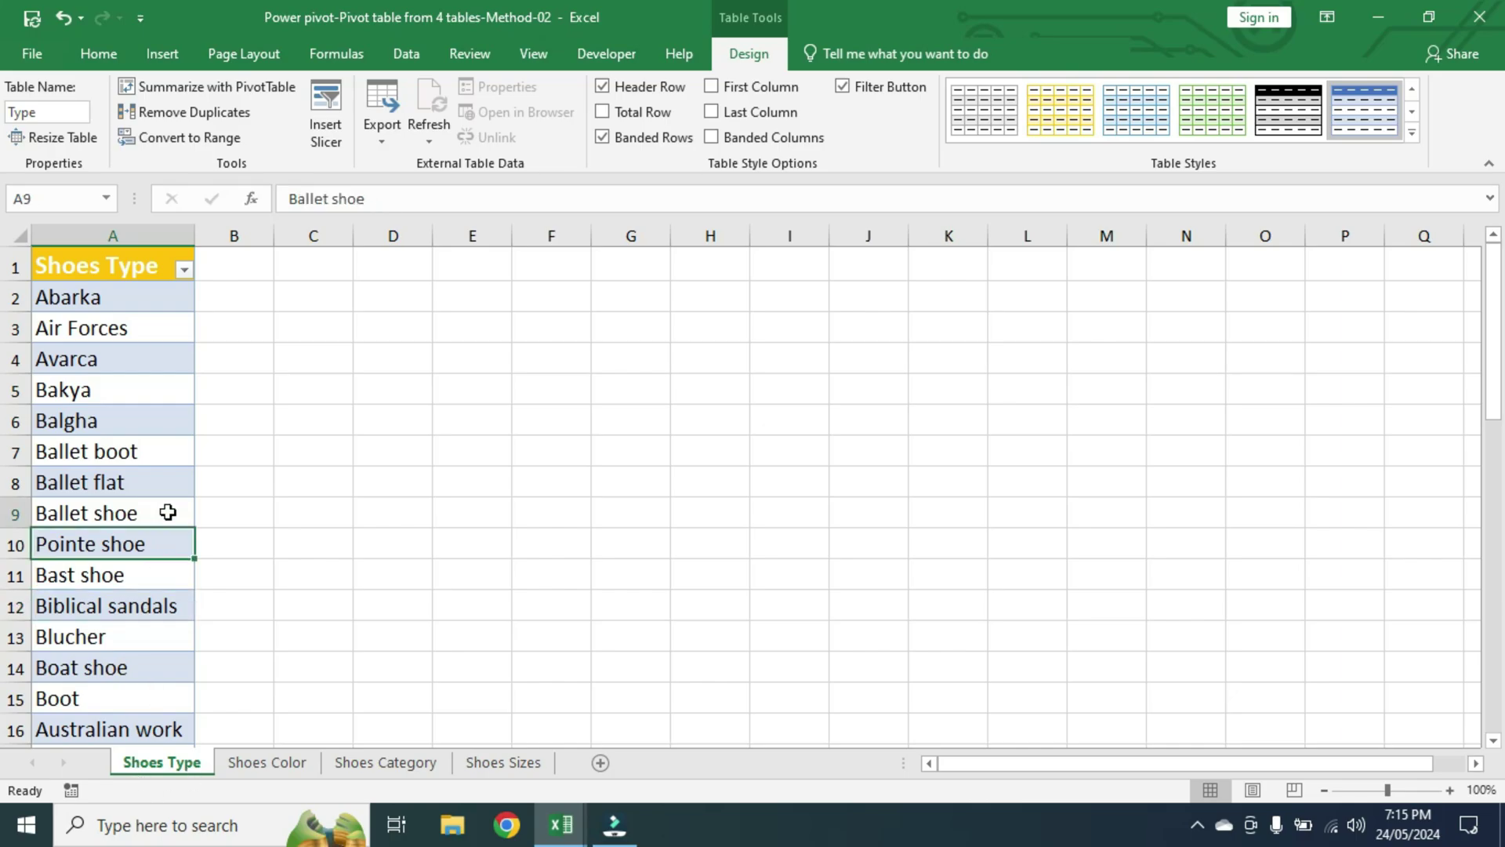
pyautogui.hotkey('ctrl', 'a')
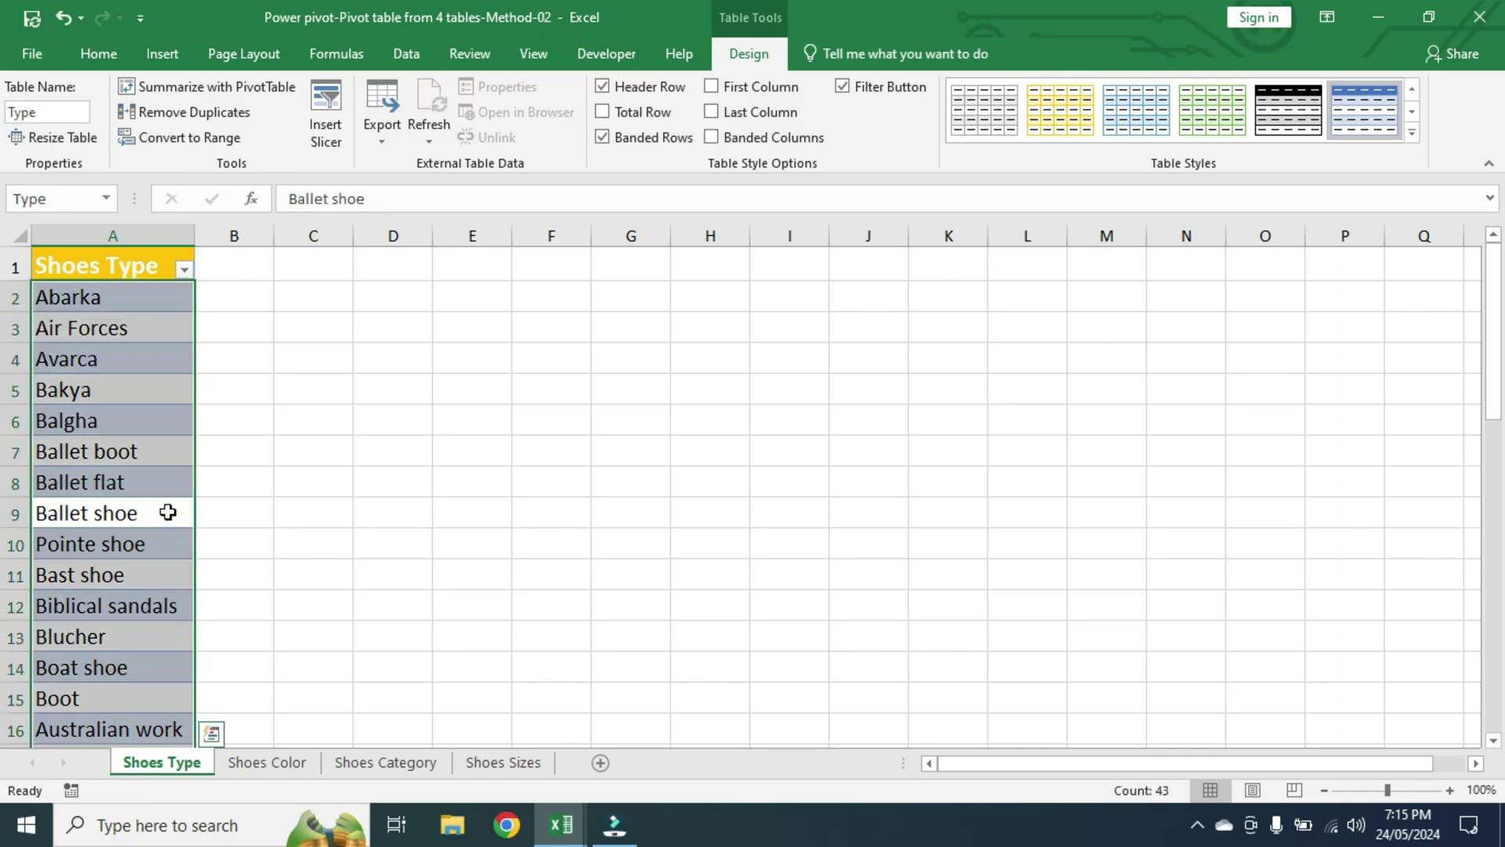
pyautogui.click(163, 54)
pyautogui.click(50, 135)
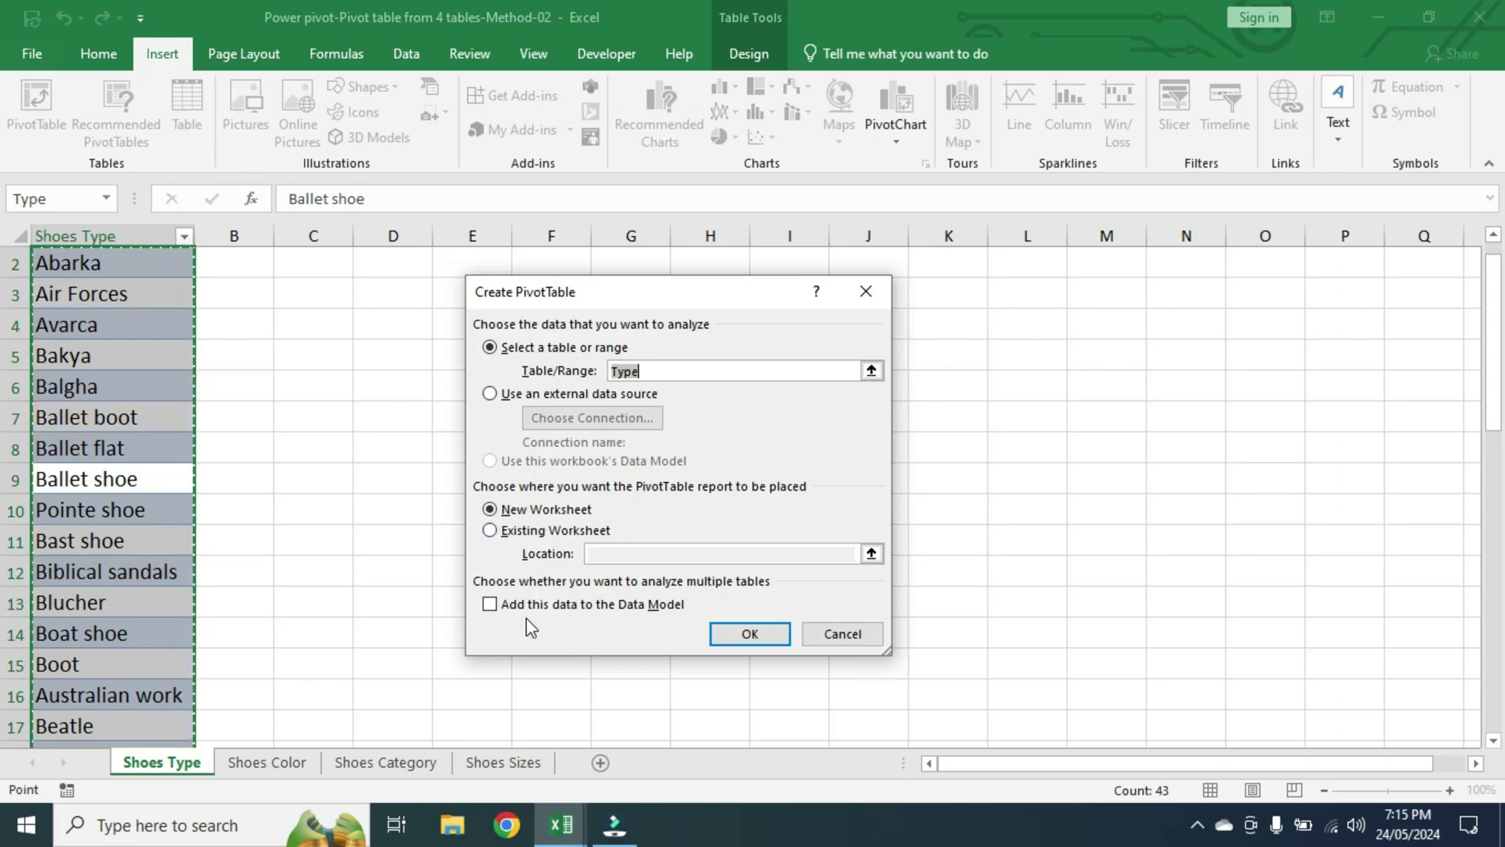
# Add the Type table to the Data Model and create the PivotTable on a new sheet.
pyautogui.click(490, 603)
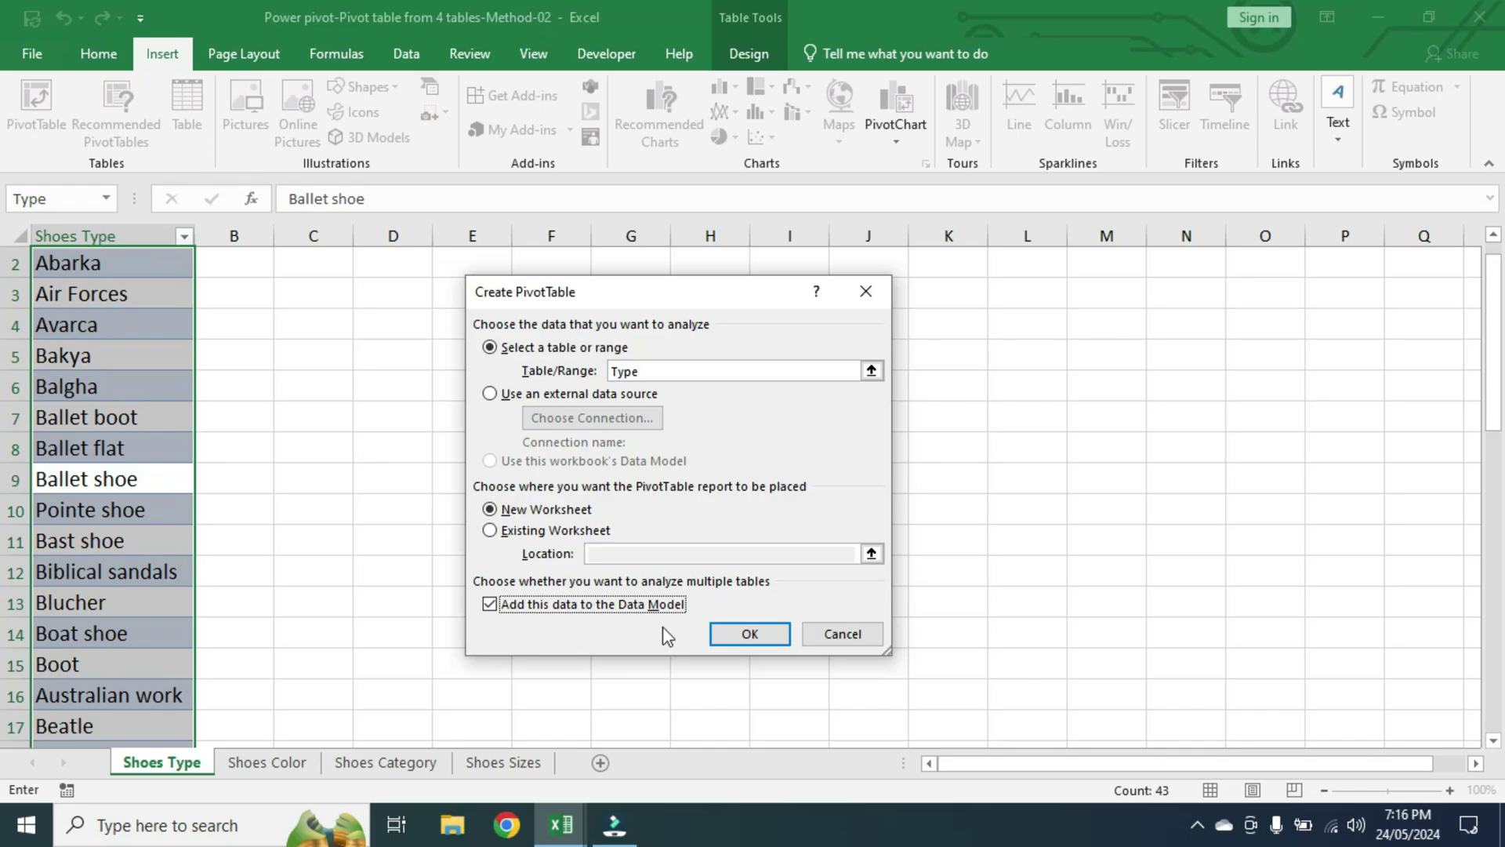
pyautogui.click(757, 636)
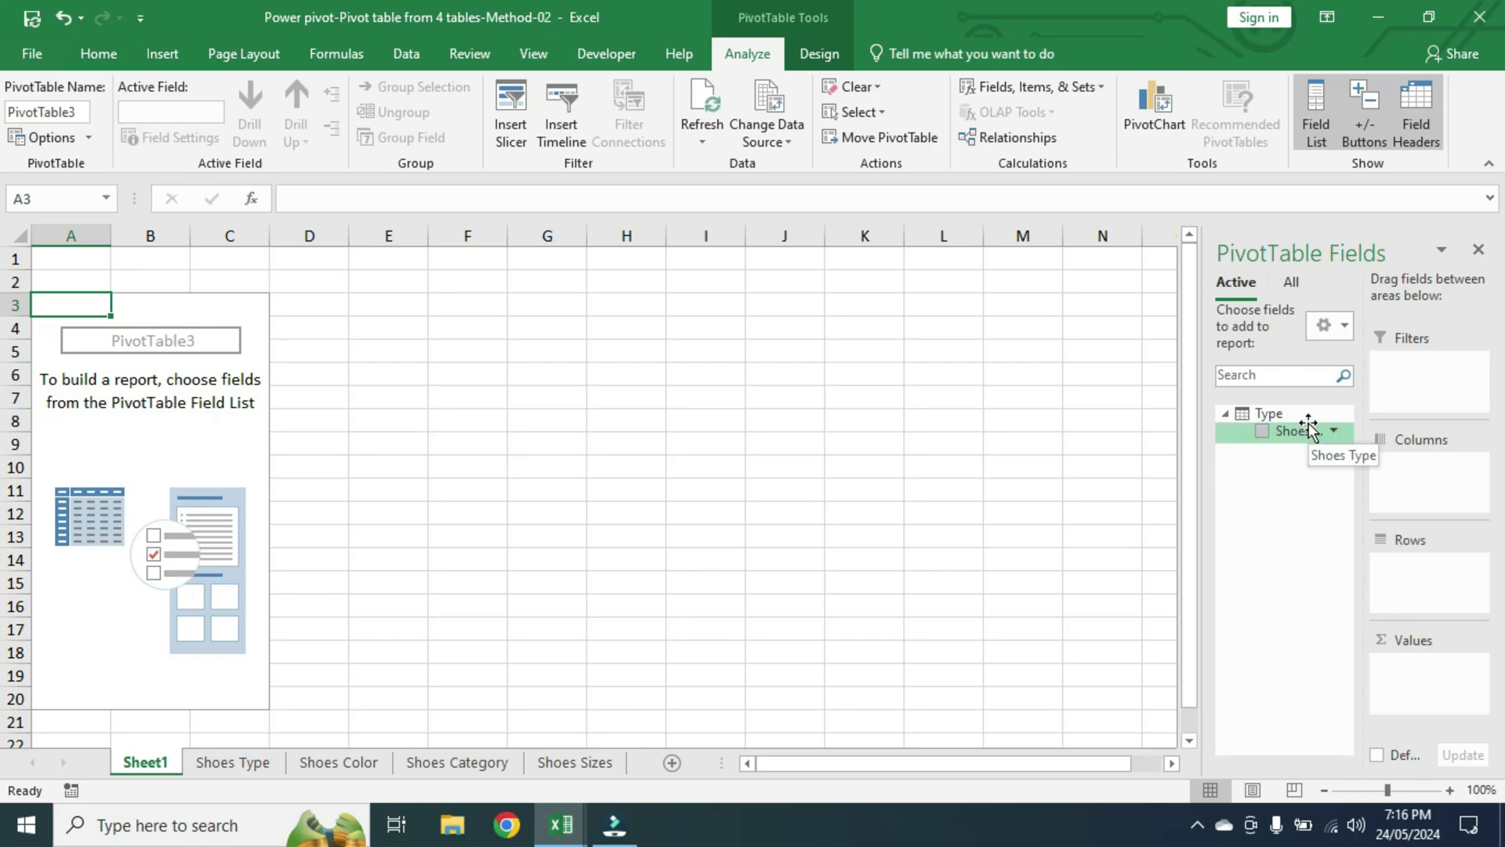
# From all tables, add Shoes Type, Shoes Color and Category as rows and Sizes as a summed value.
pyautogui.click(1291, 284)
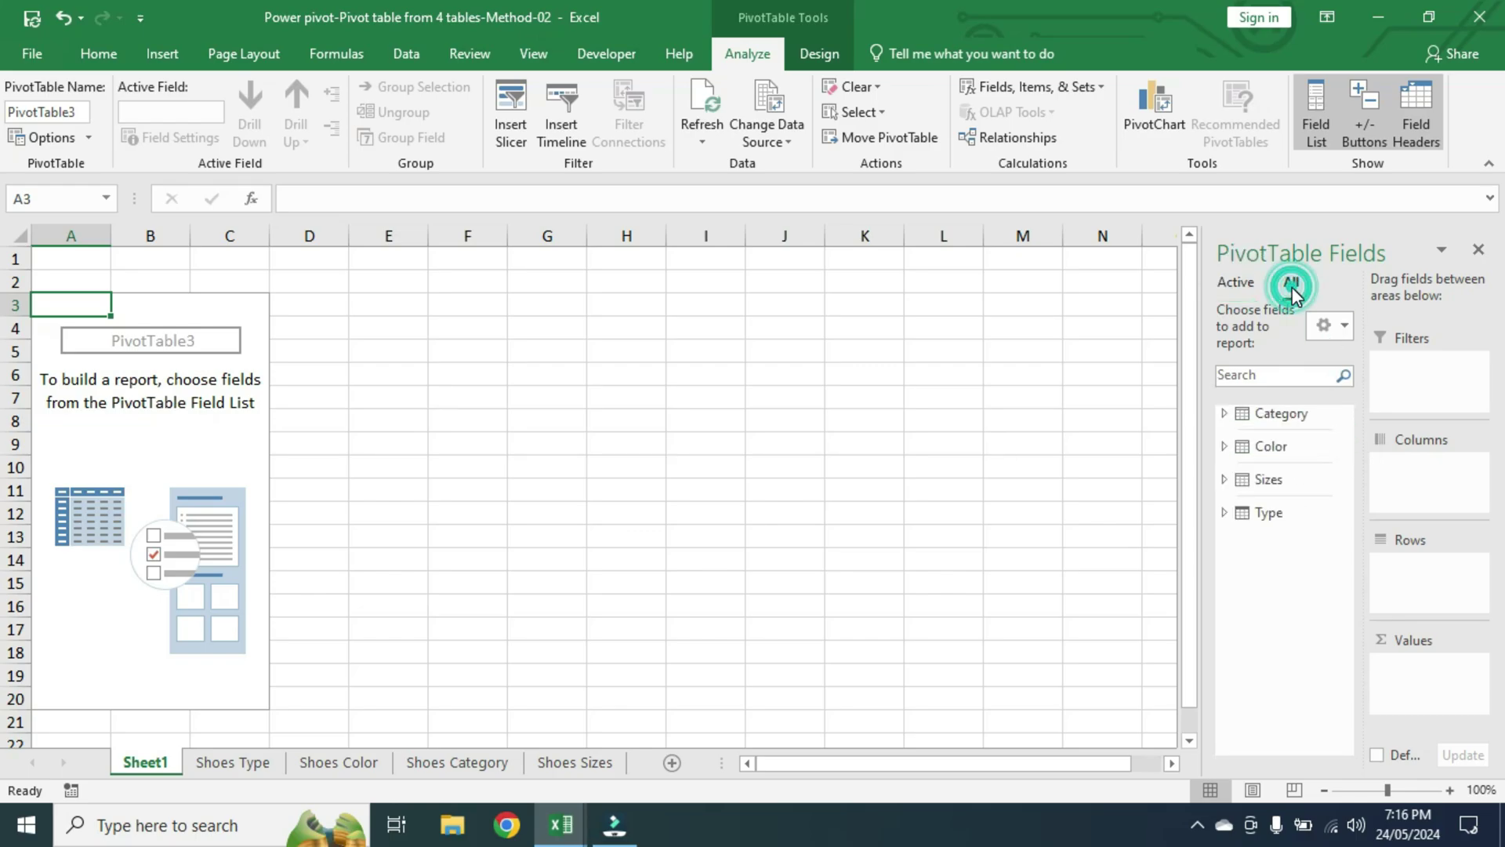
pyautogui.click(1225, 513)
pyautogui.click(1268, 529)
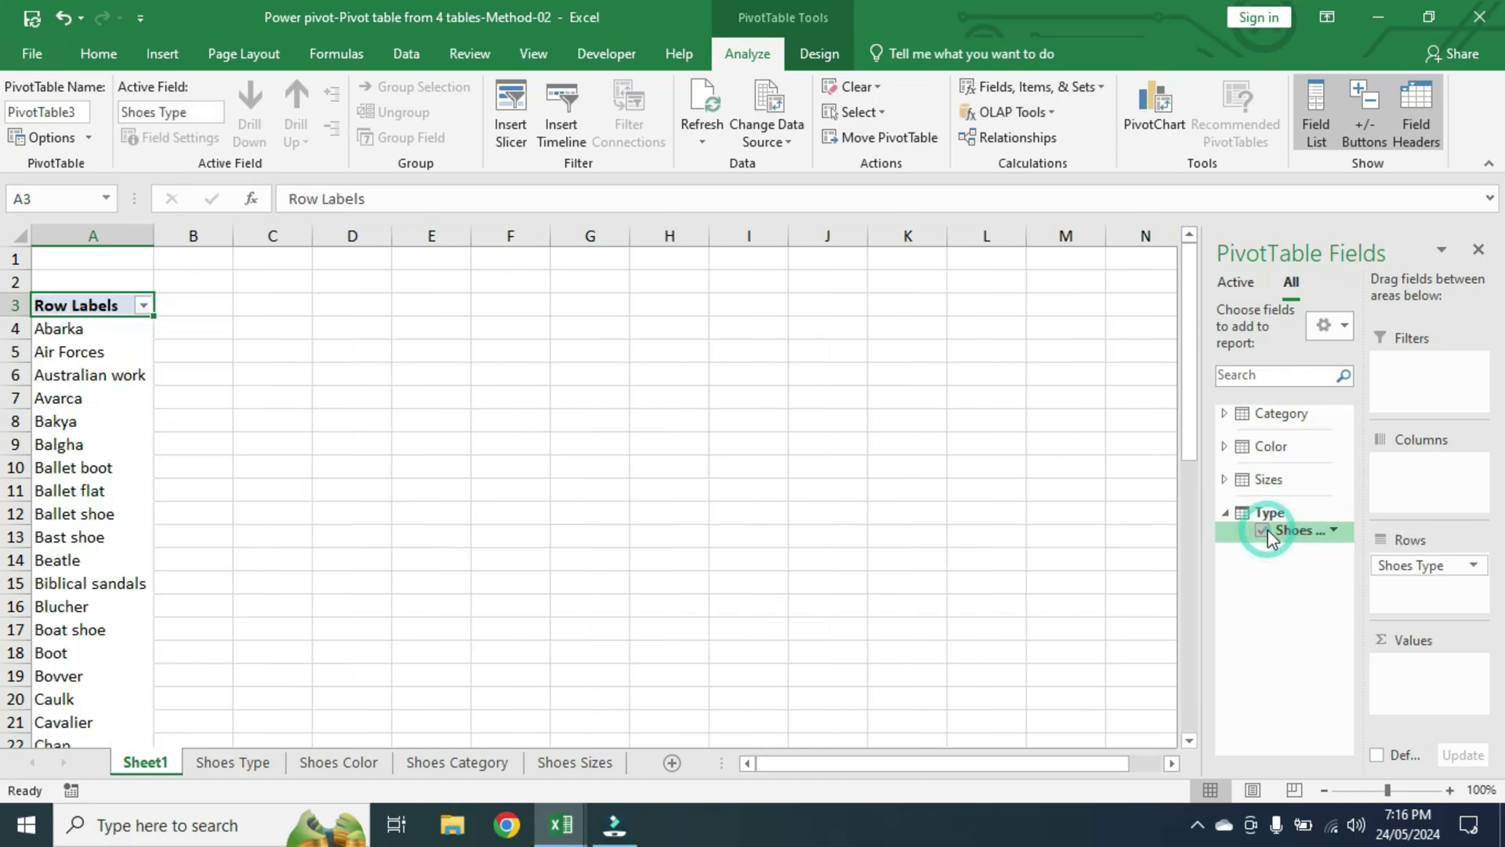
pyautogui.click(1225, 447)
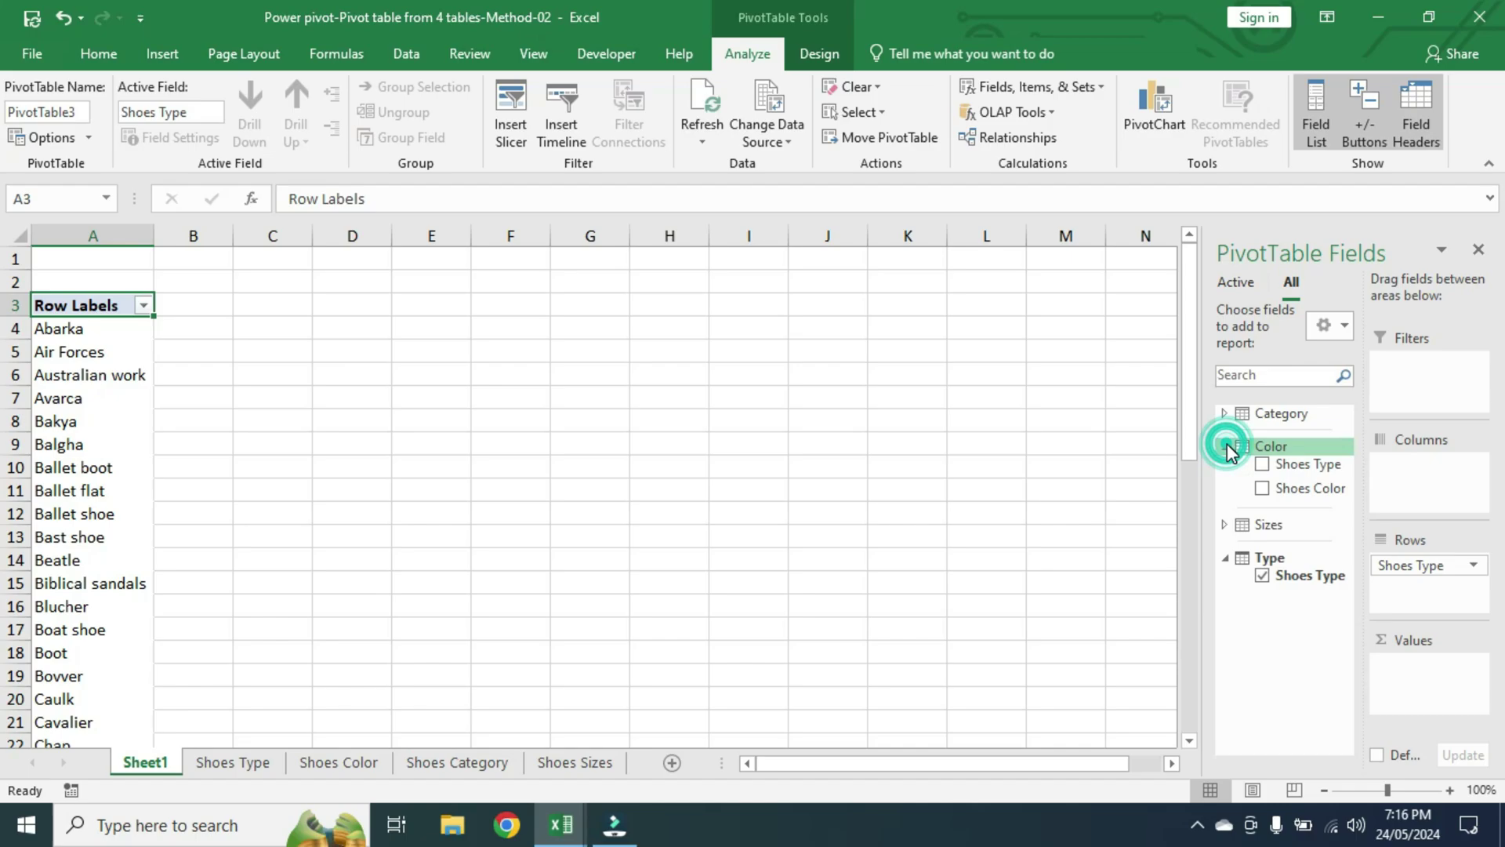
pyautogui.click(1265, 489)
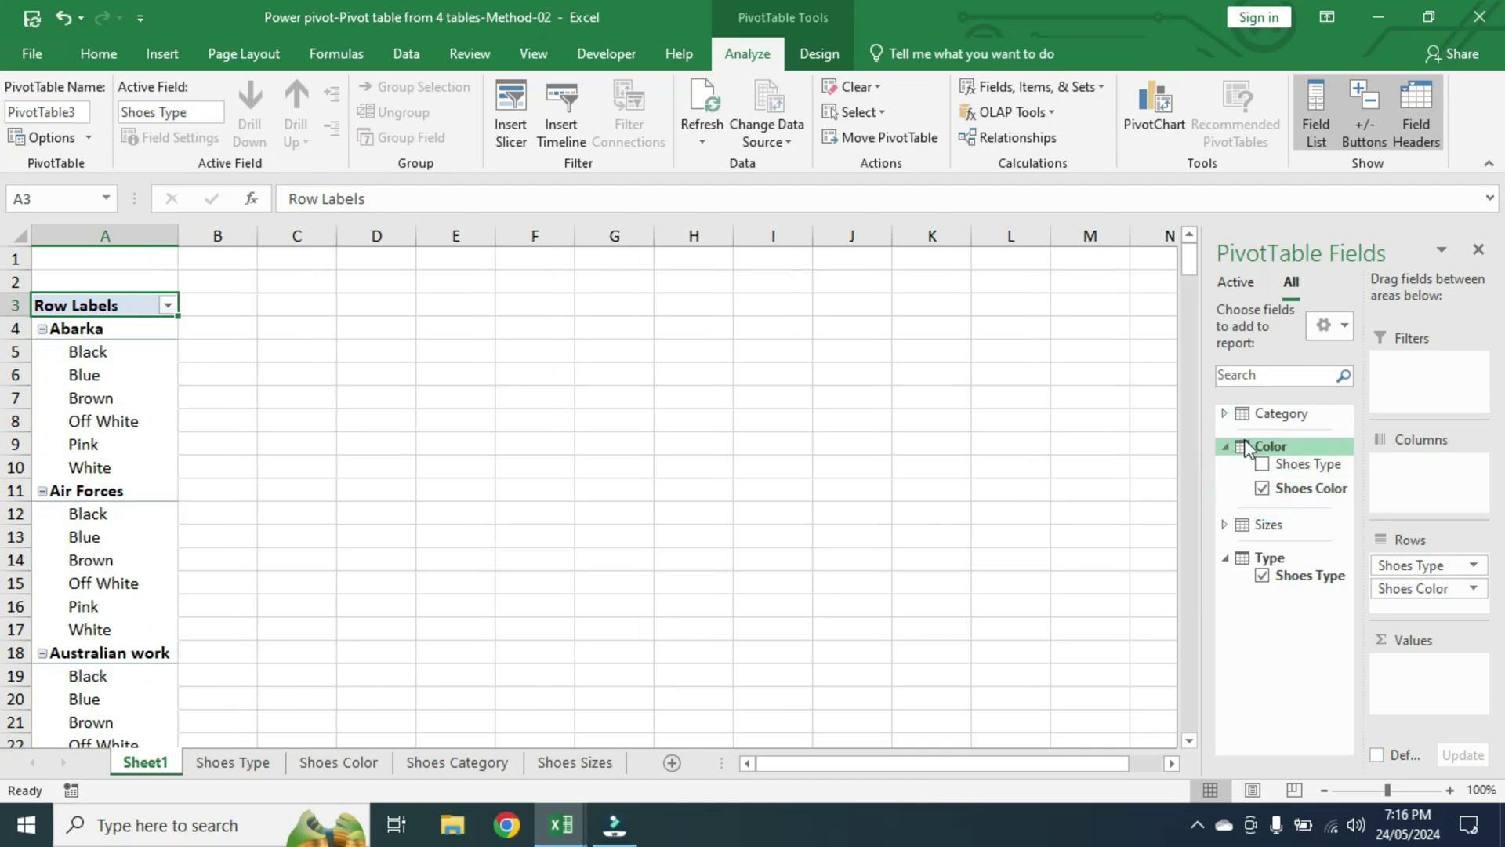
pyautogui.click(1225, 414)
pyautogui.click(1263, 453)
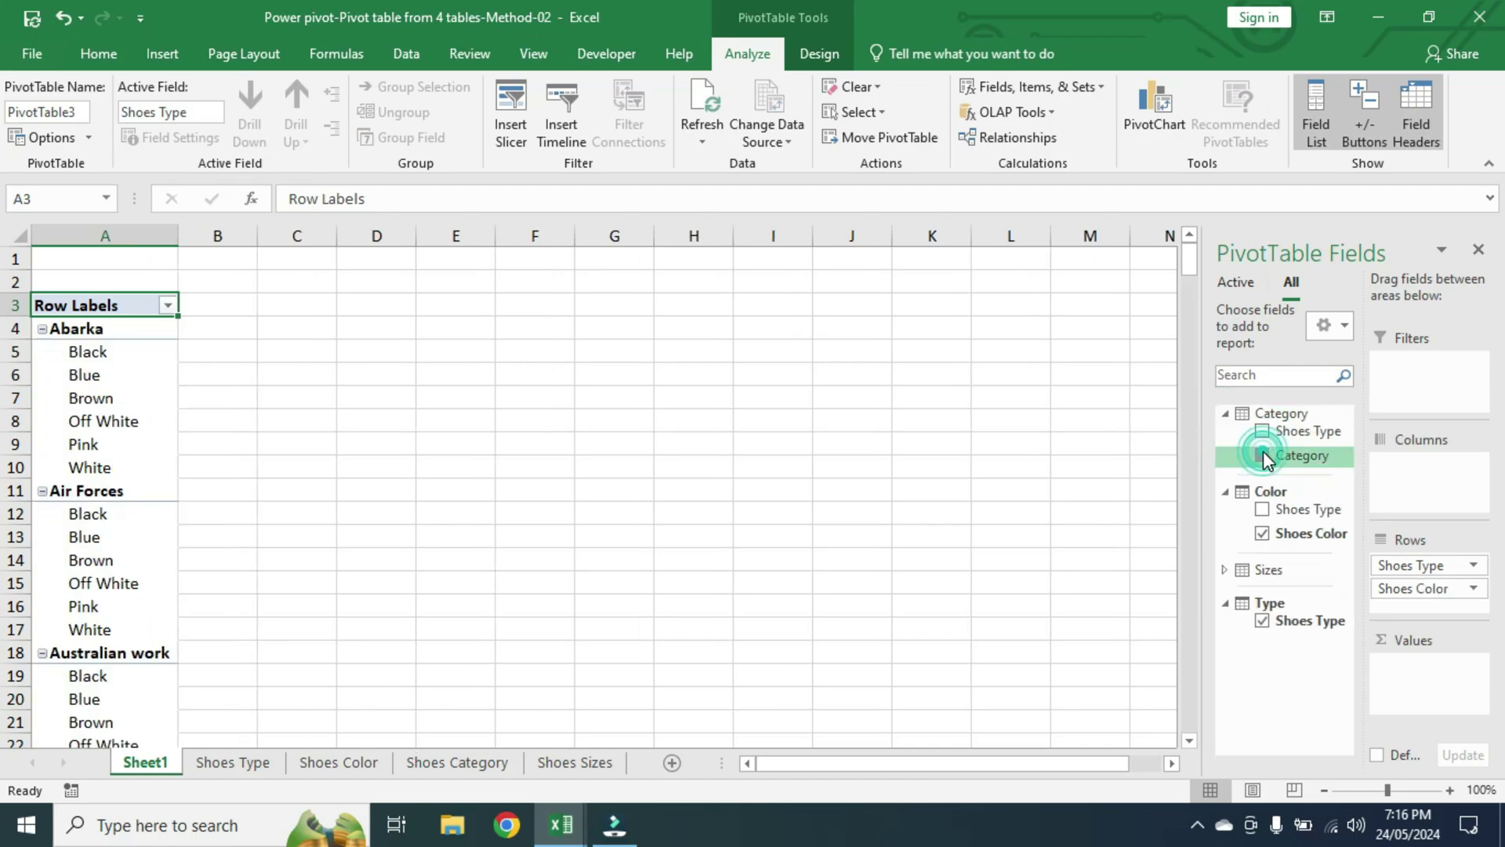
pyautogui.click(1226, 570)
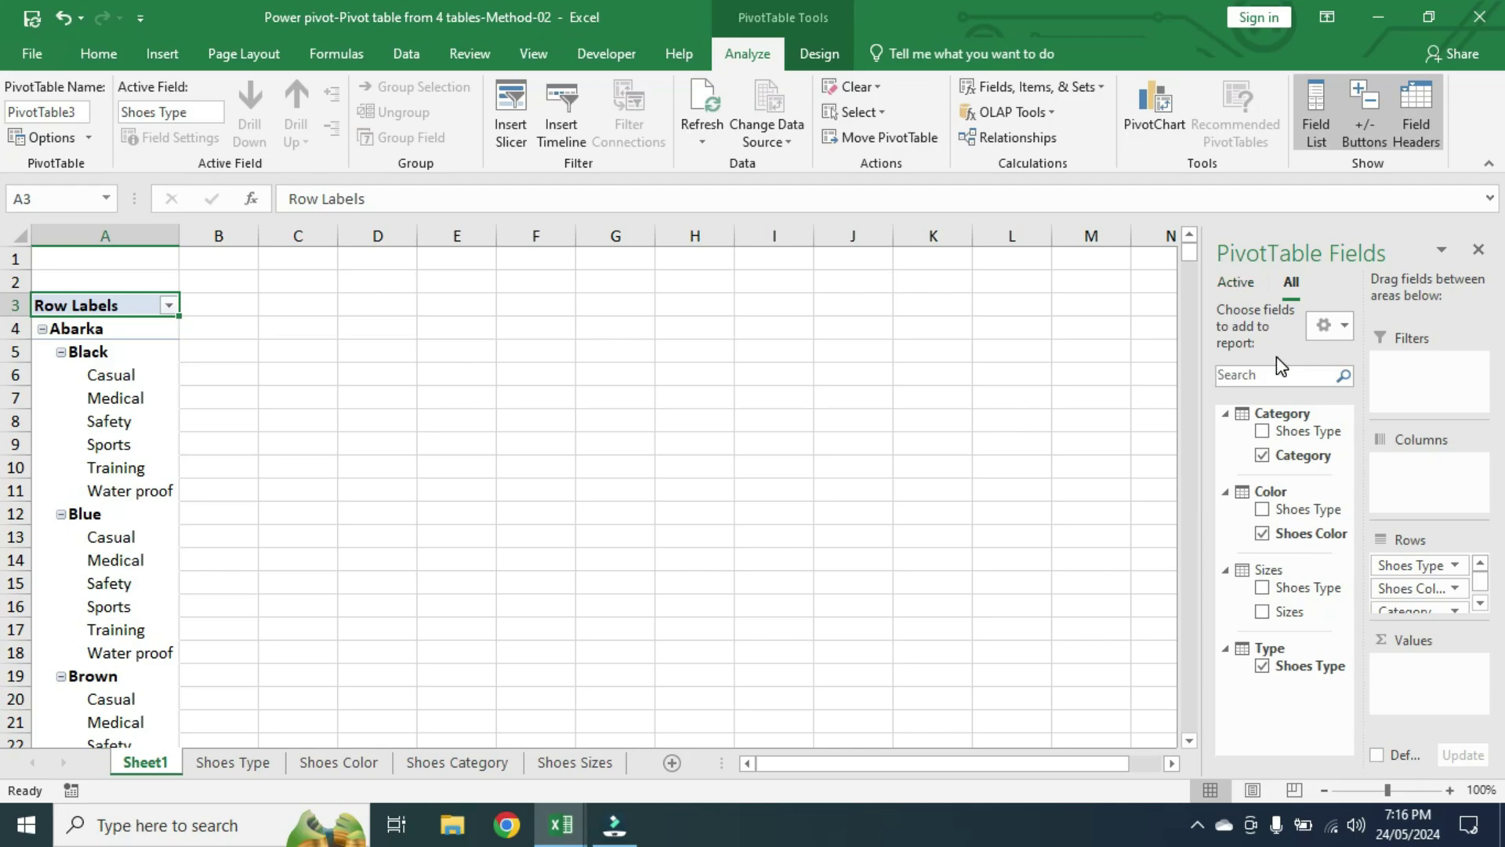
pyautogui.click(1264, 612)
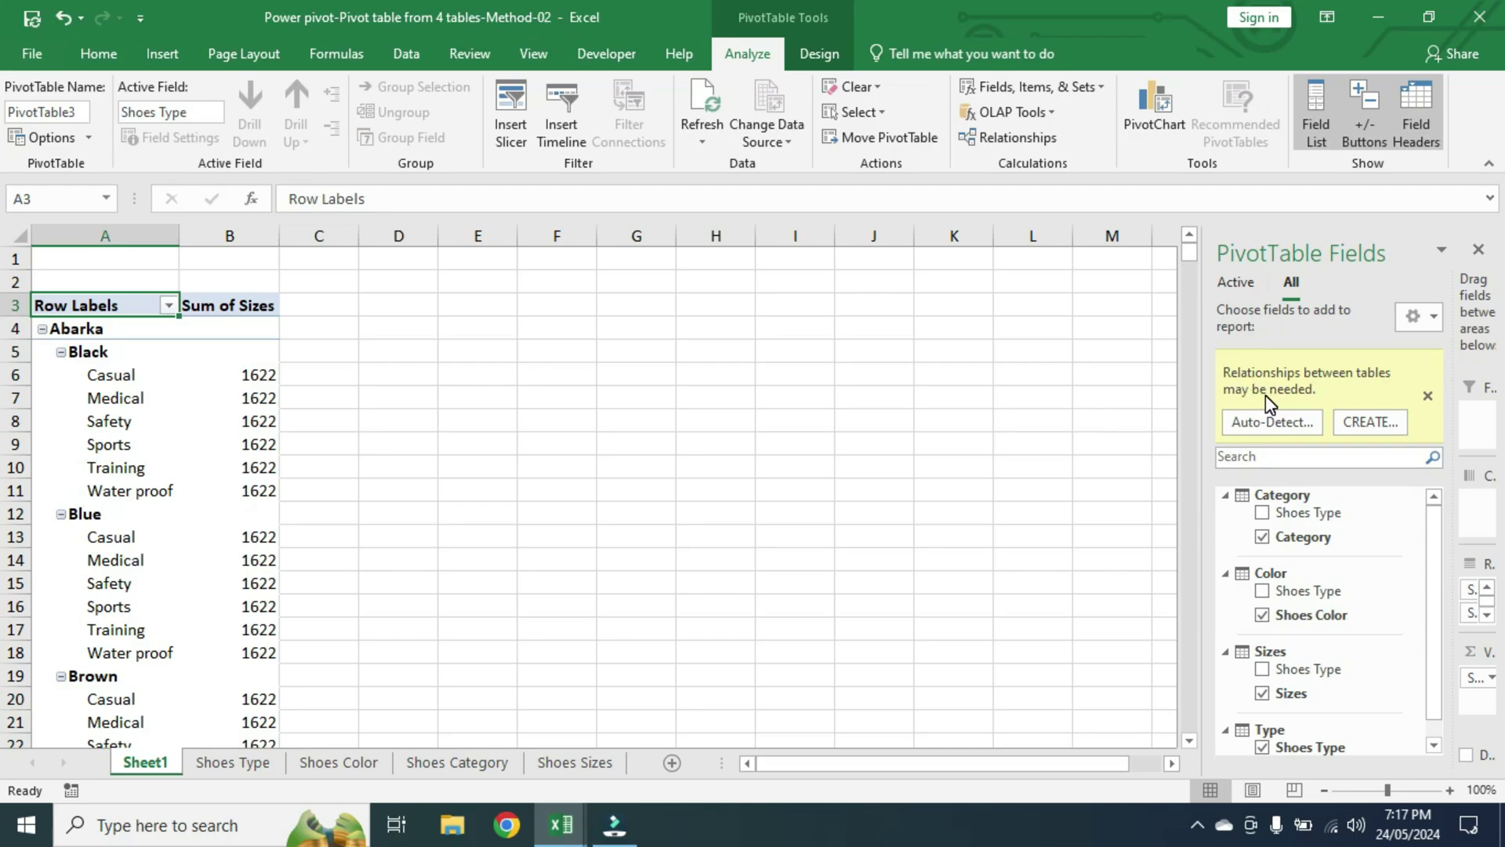
# Auto-detect relationships between the tables, creating 3 new links, and close the report.
pyautogui.click(1268, 423)
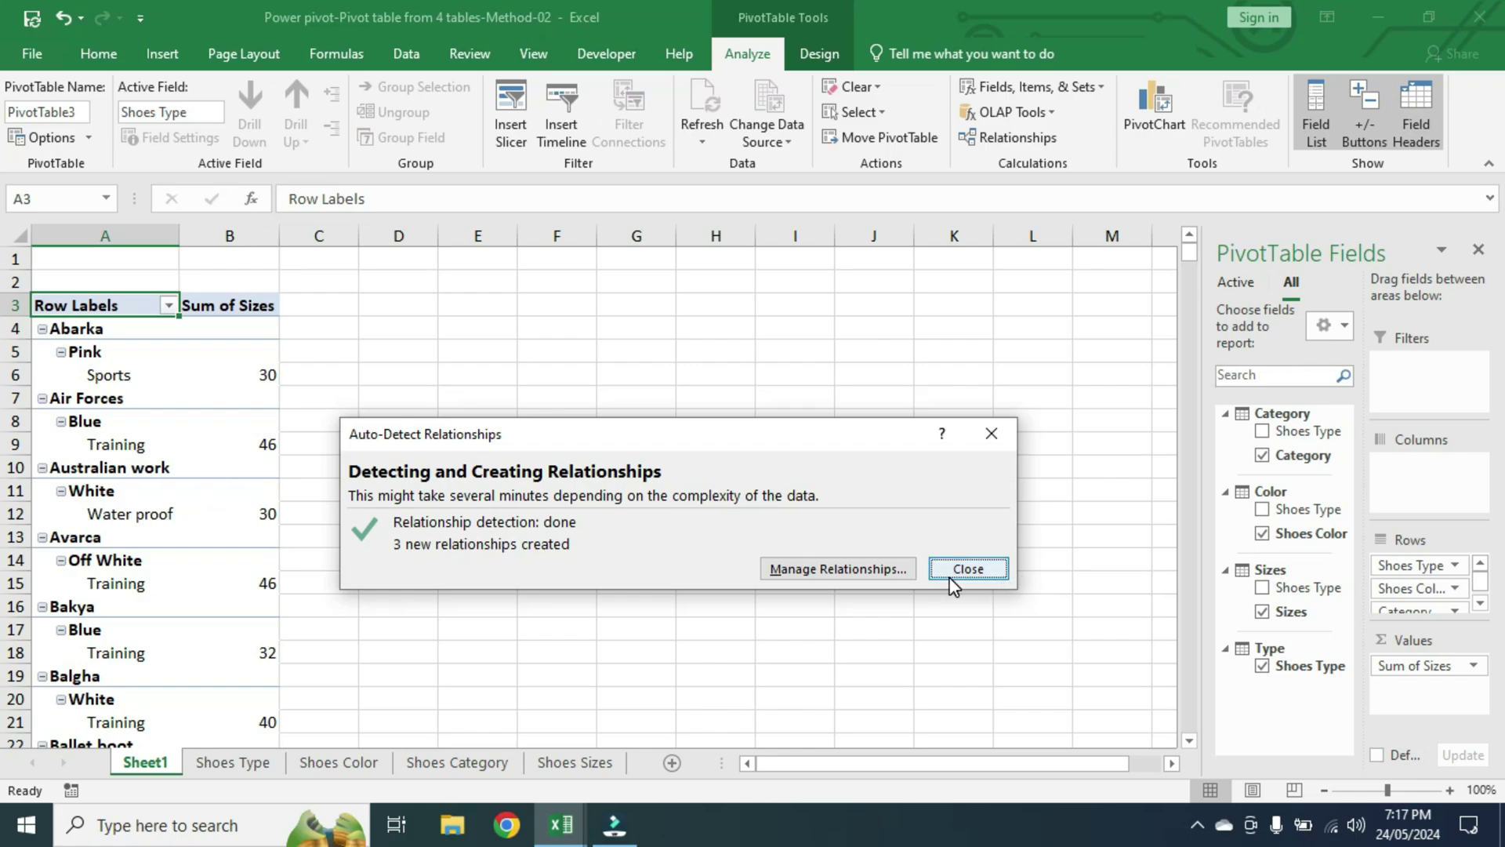
pyautogui.click(973, 570)
# Hide subtotals, turn grand totals off for rows and columns, and use tabular form.
pyautogui.click(834, 53)
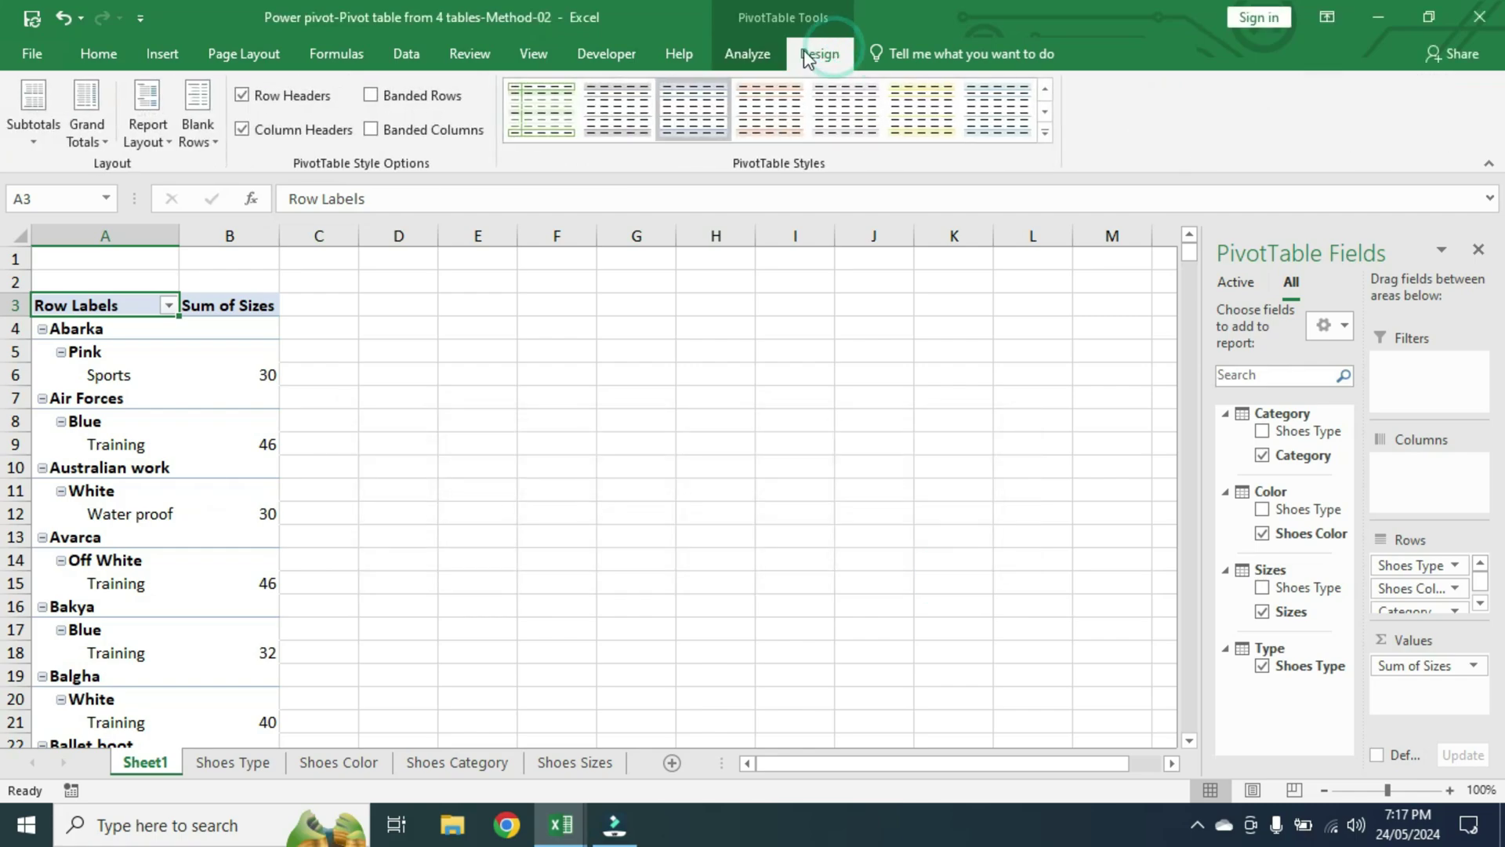
pyautogui.click(34, 130)
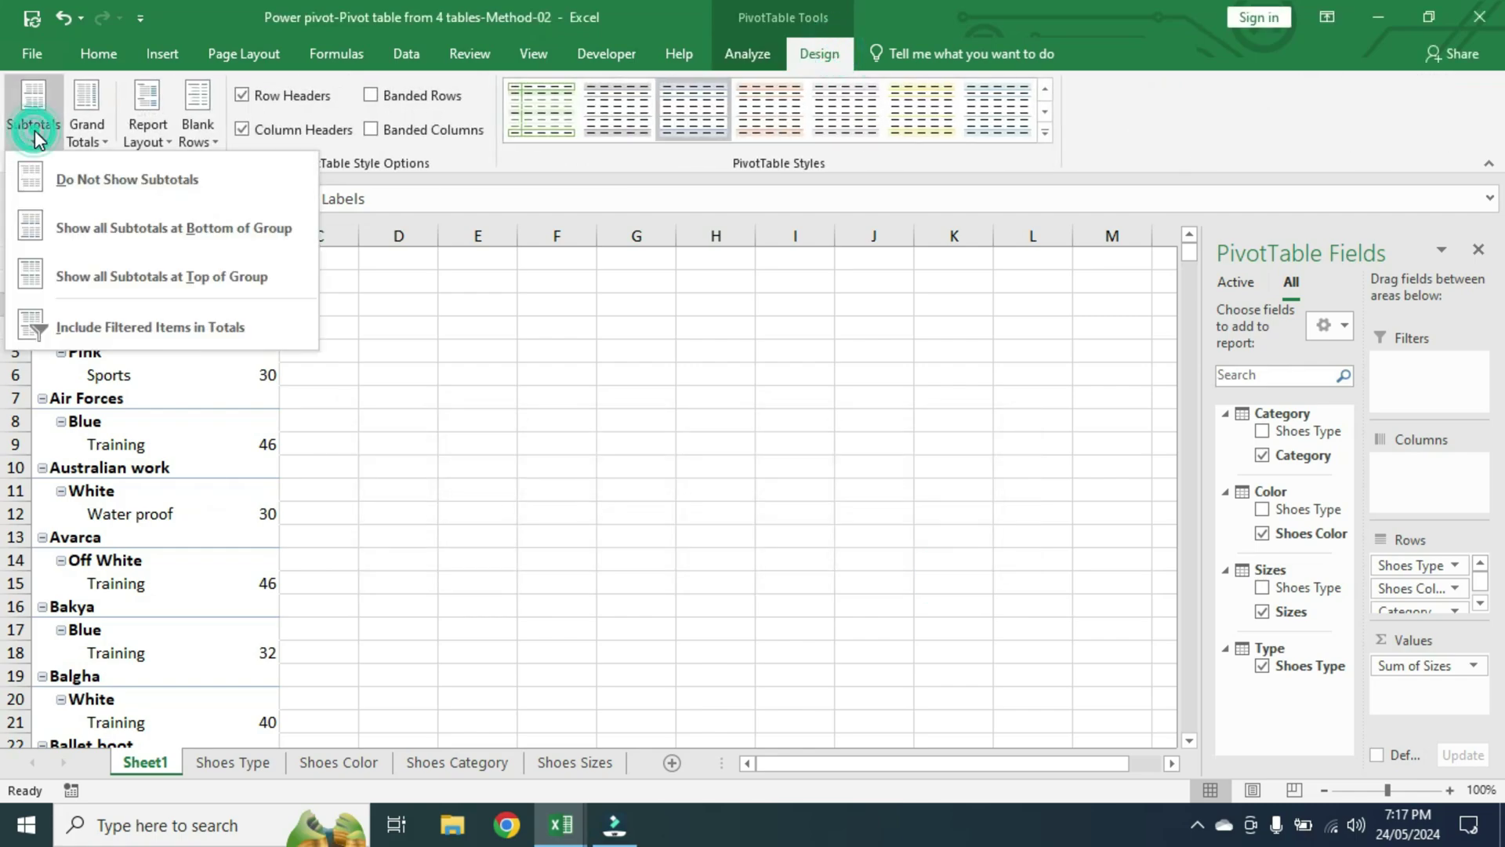
pyautogui.click(149, 186)
pyautogui.click(83, 120)
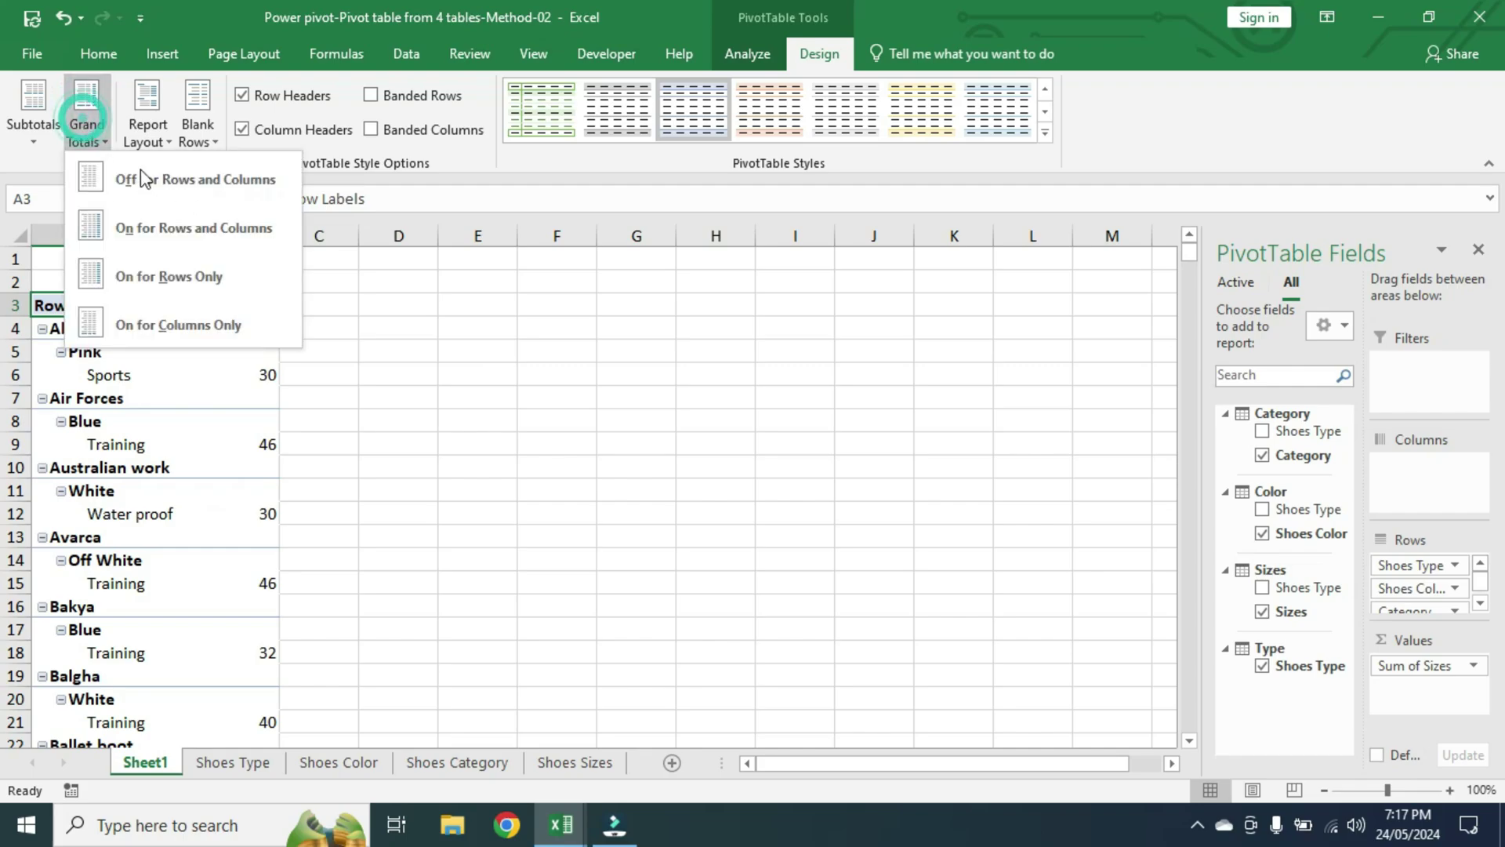
pyautogui.click(144, 179)
pyautogui.click(148, 117)
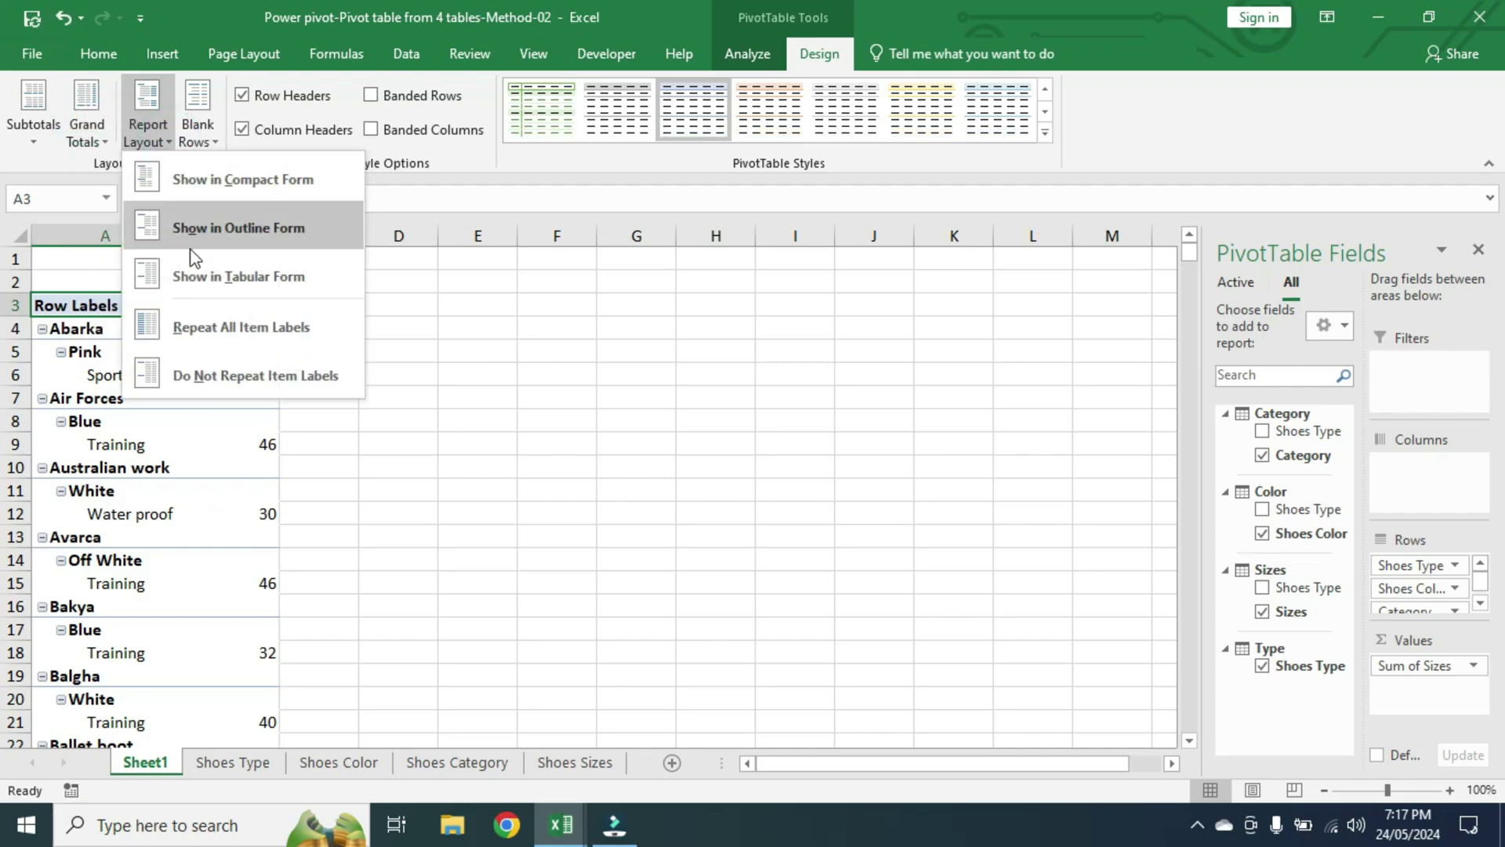
pyautogui.click(245, 291)
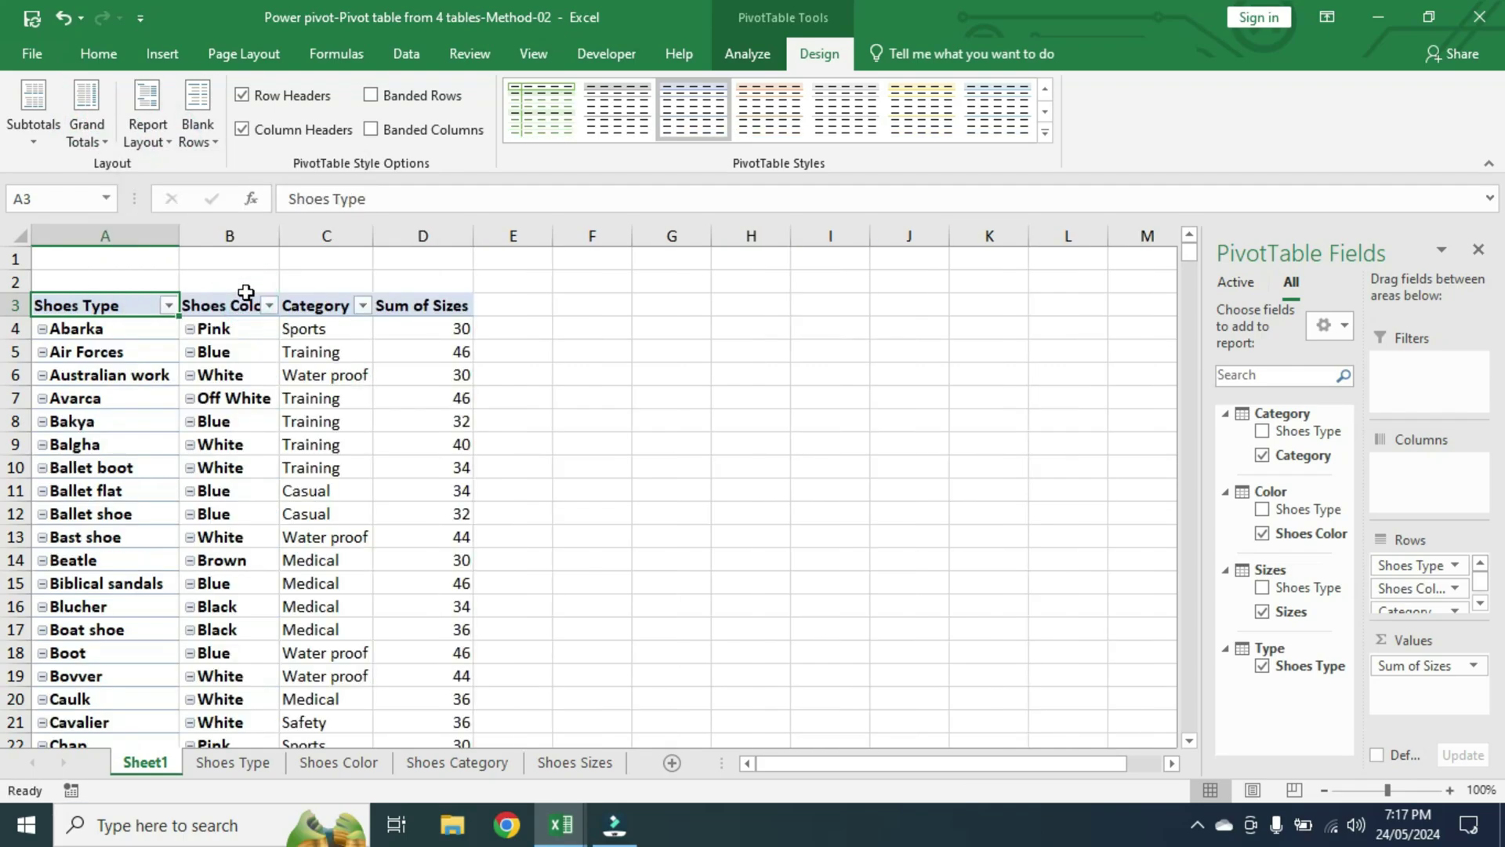
pyautogui.click(74, 443)
pyautogui.click(747, 54)
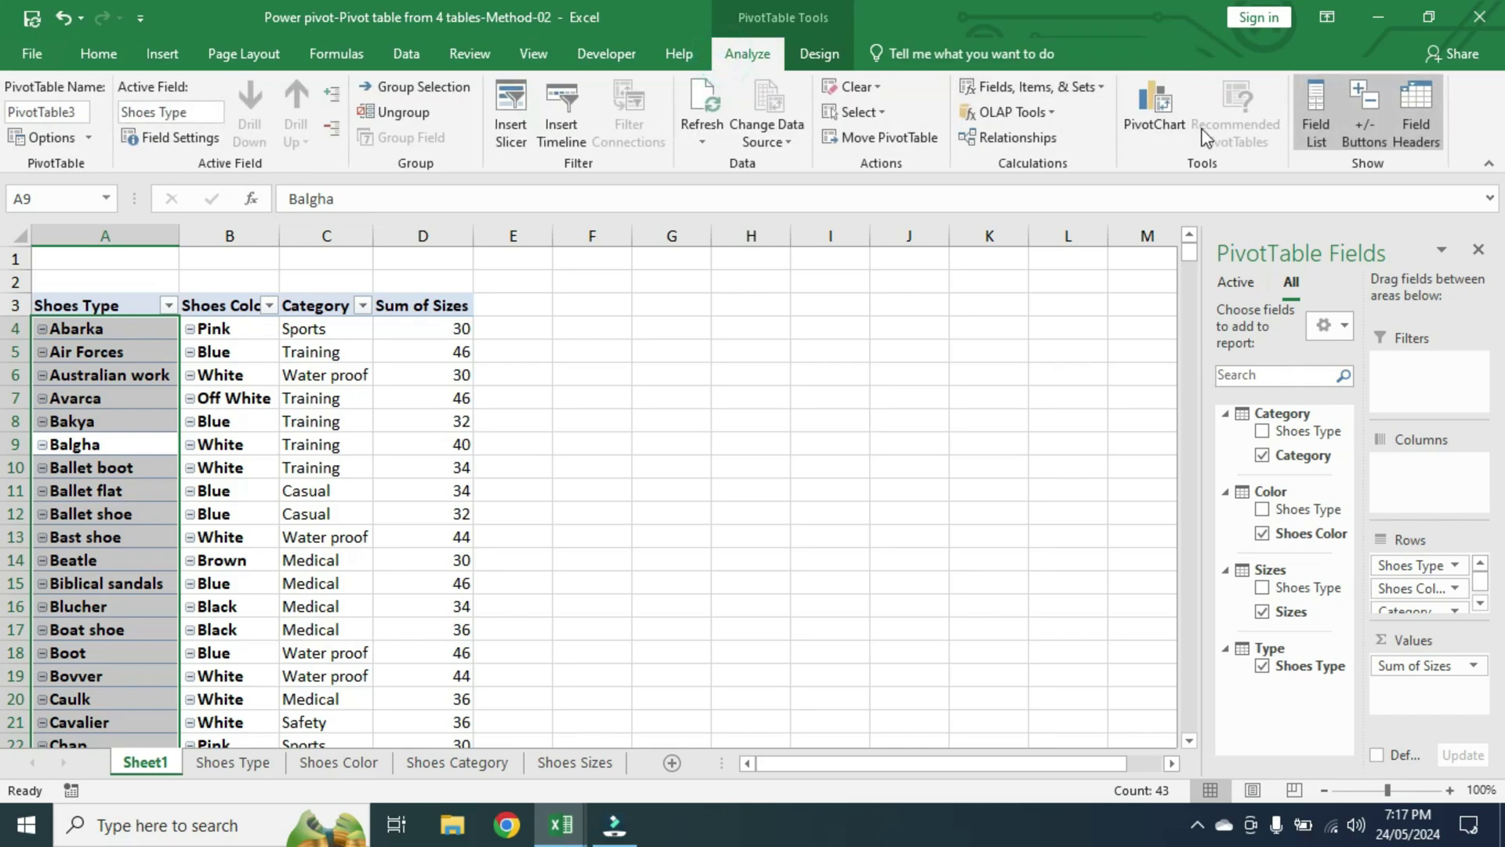
# Toggle off the +/- Buttons so PivotTable3's rows show plain labels.
pyautogui.click(1365, 117)
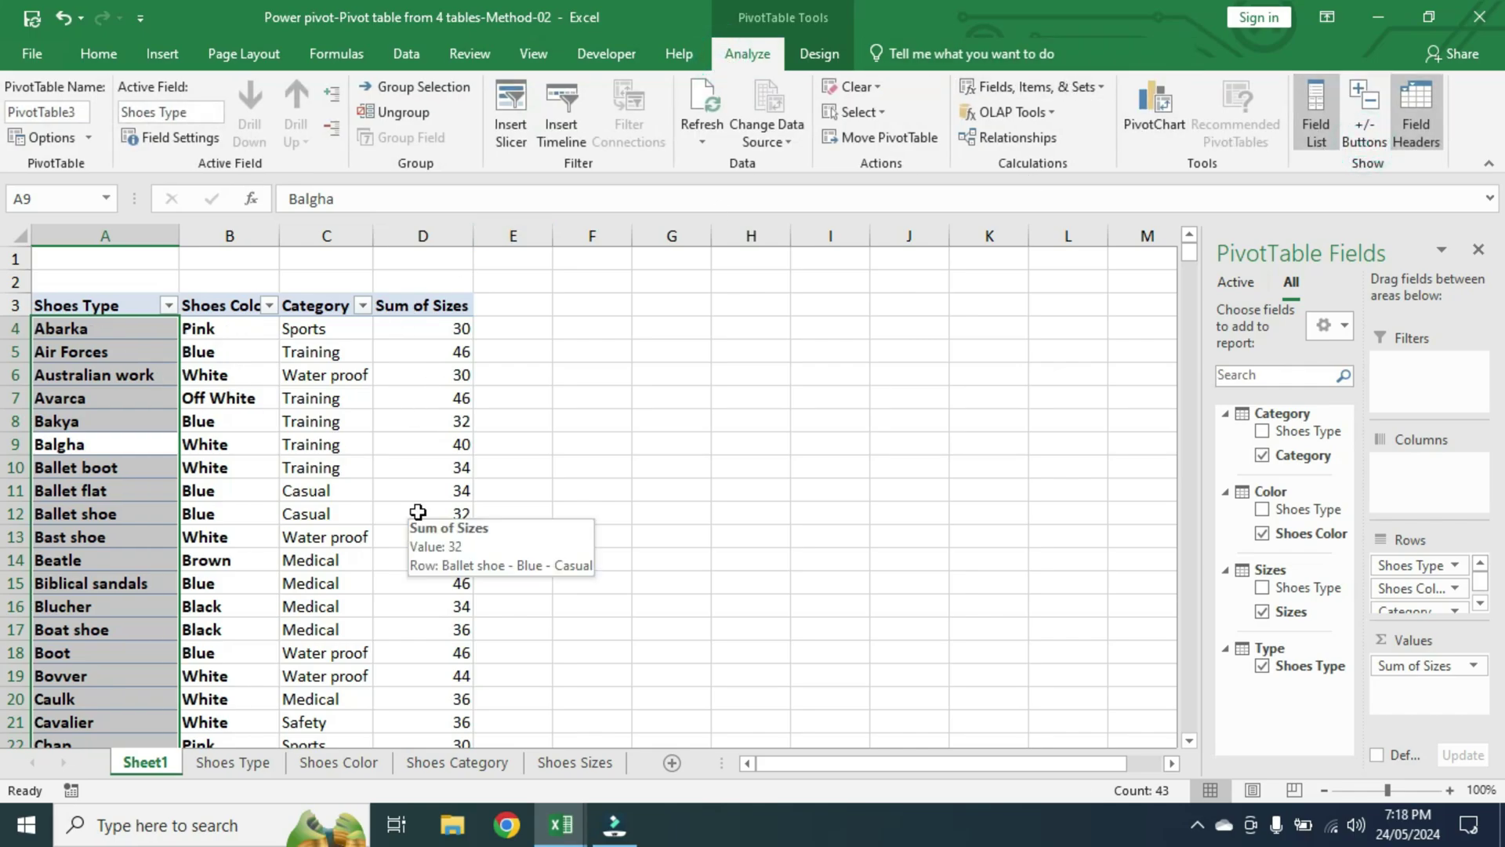